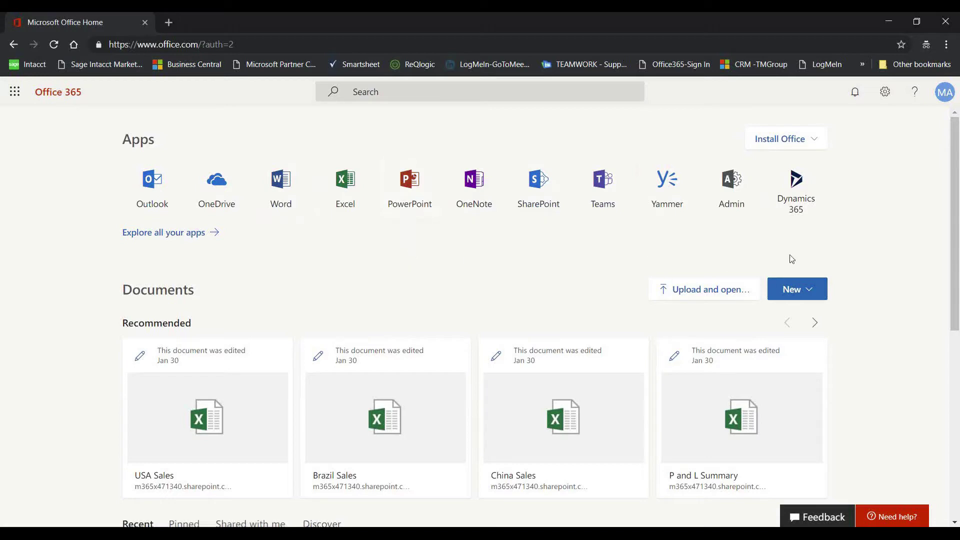
Go to Dynamics 365 from the Office 365 home page, open Business Central and dismiss the free trial notice.
click(798, 193)
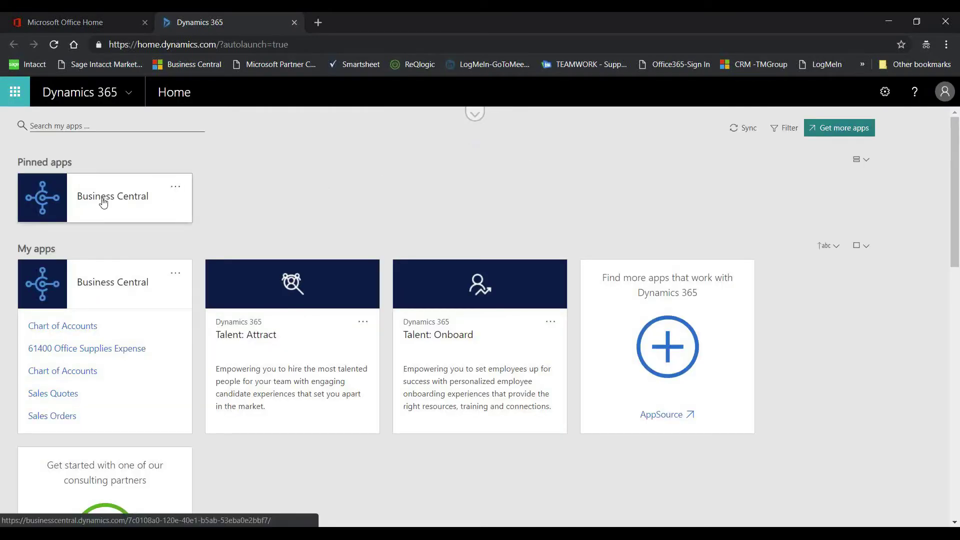
click(118, 202)
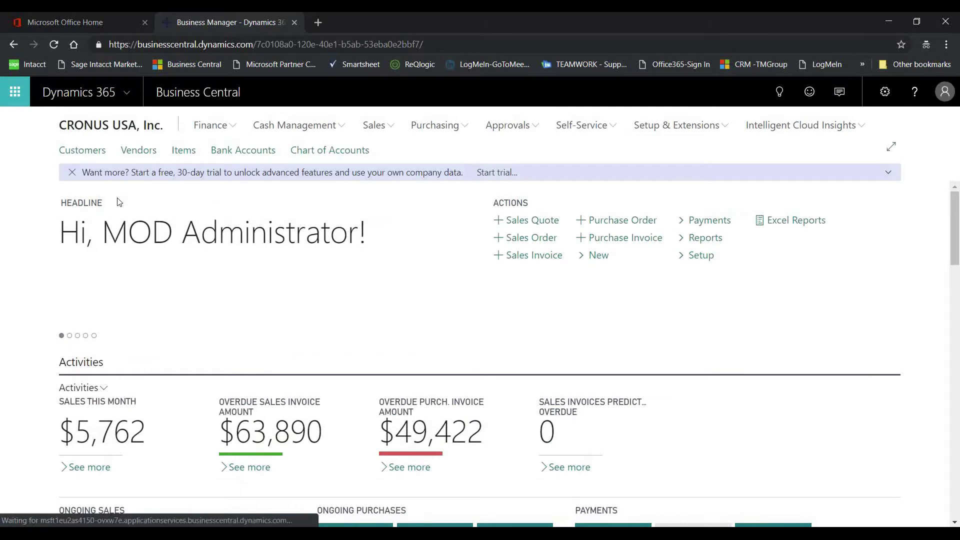
click(72, 175)
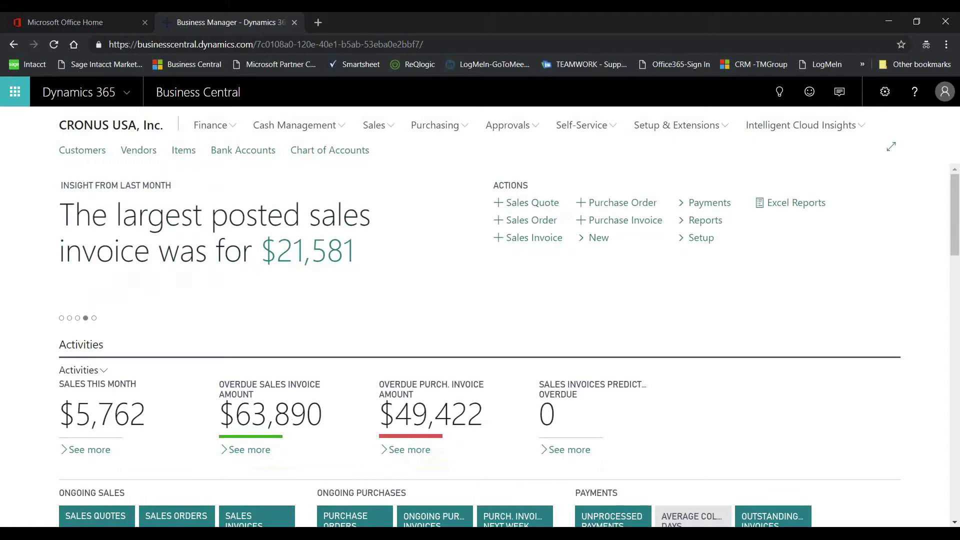
Check the signed-in account, then open My Settings and review the allowed companies without changing the selection.
click(944, 94)
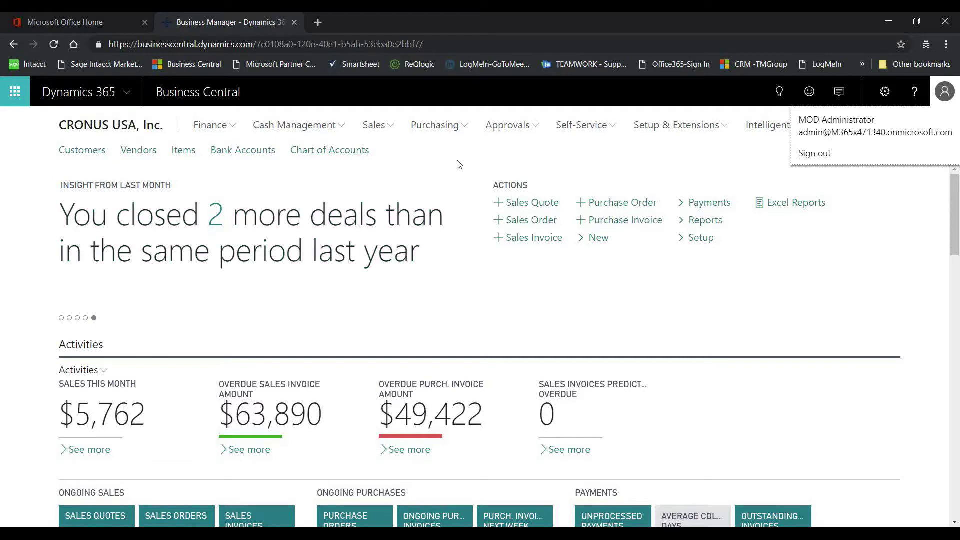
click(886, 93)
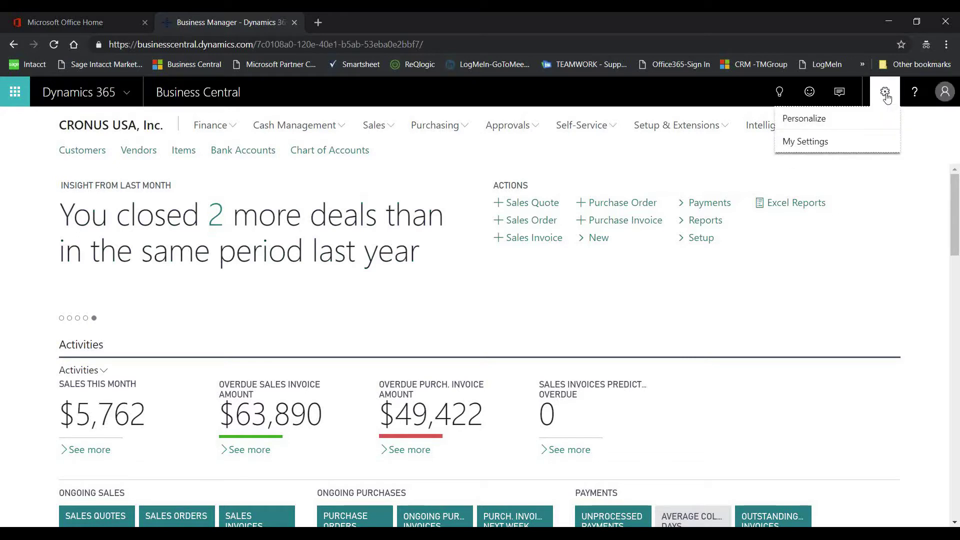
click(805, 142)
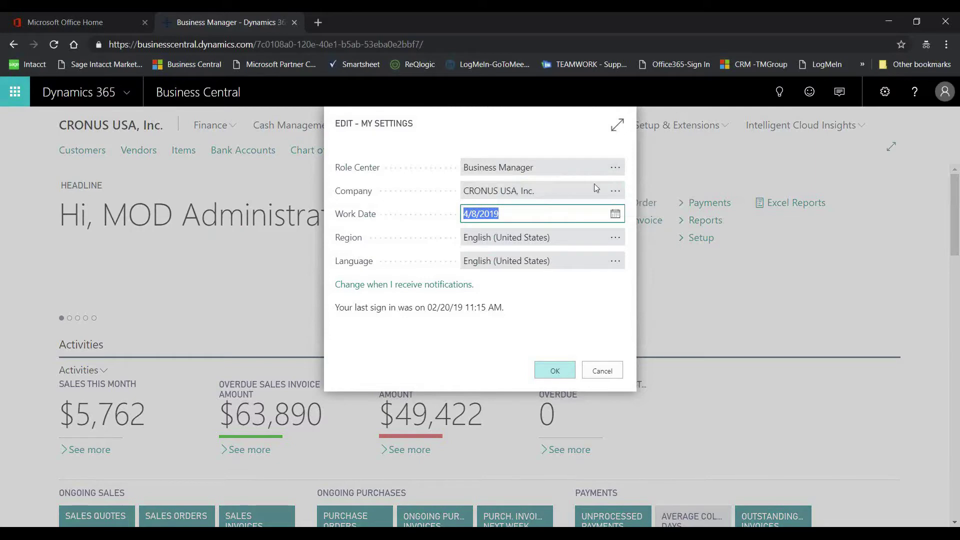
click(611, 192)
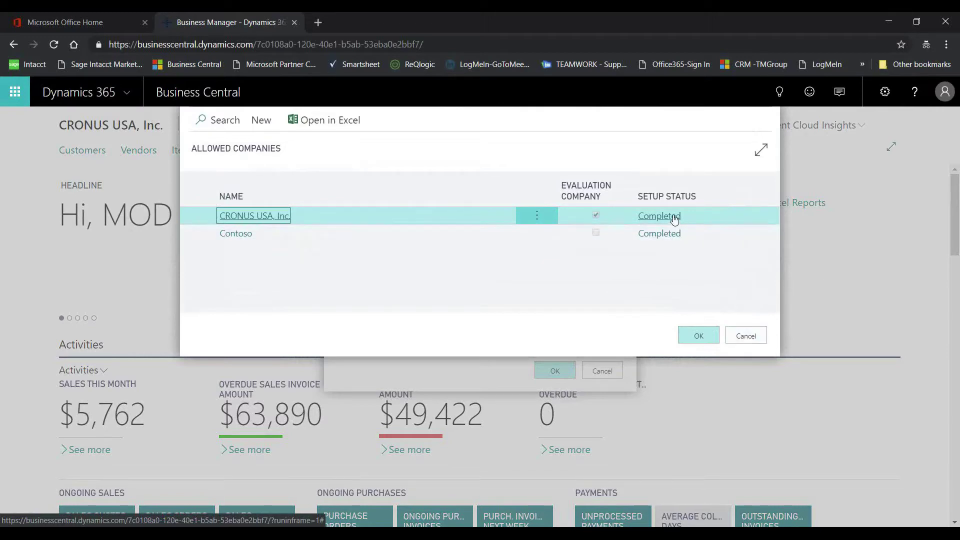
click(746, 338)
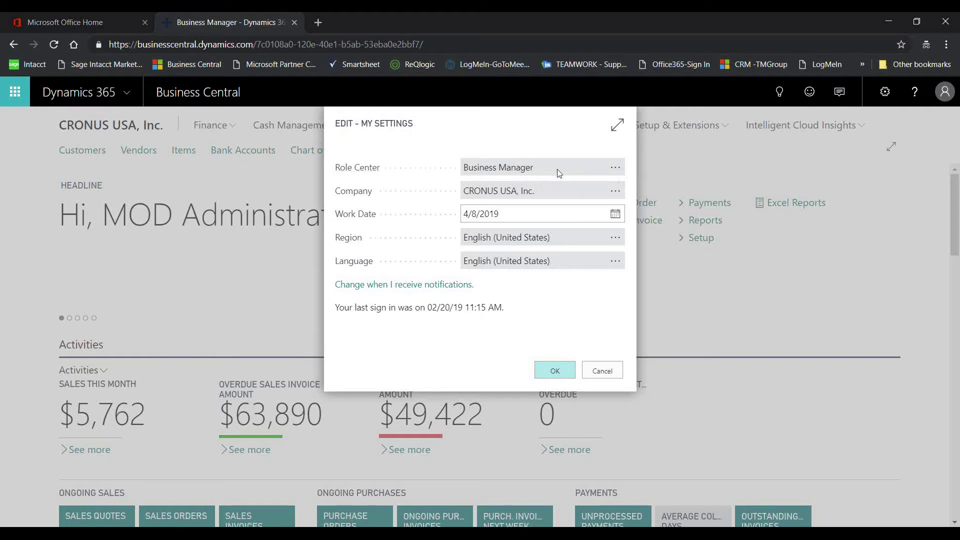
Review the available role centers without switching, check the work date and close My Settings.
click(616, 167)
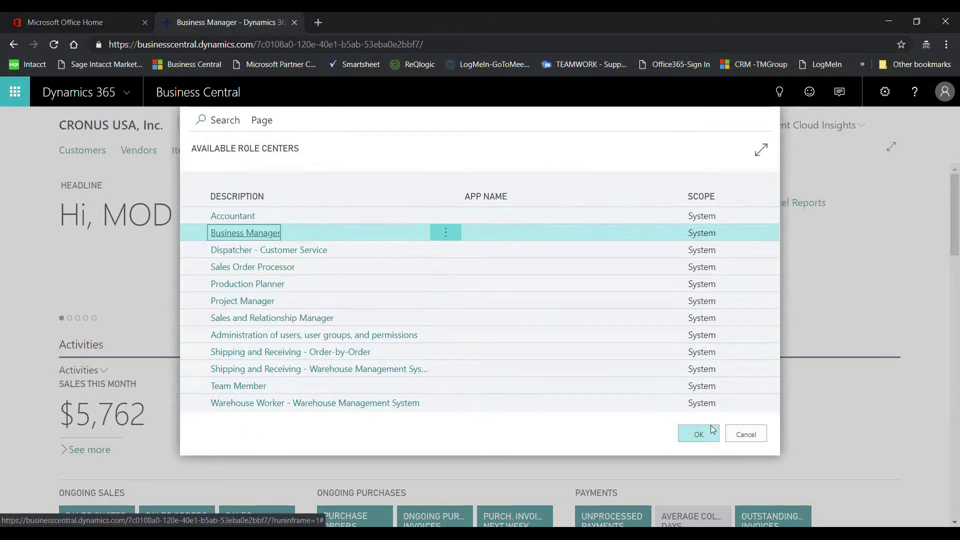
click(753, 440)
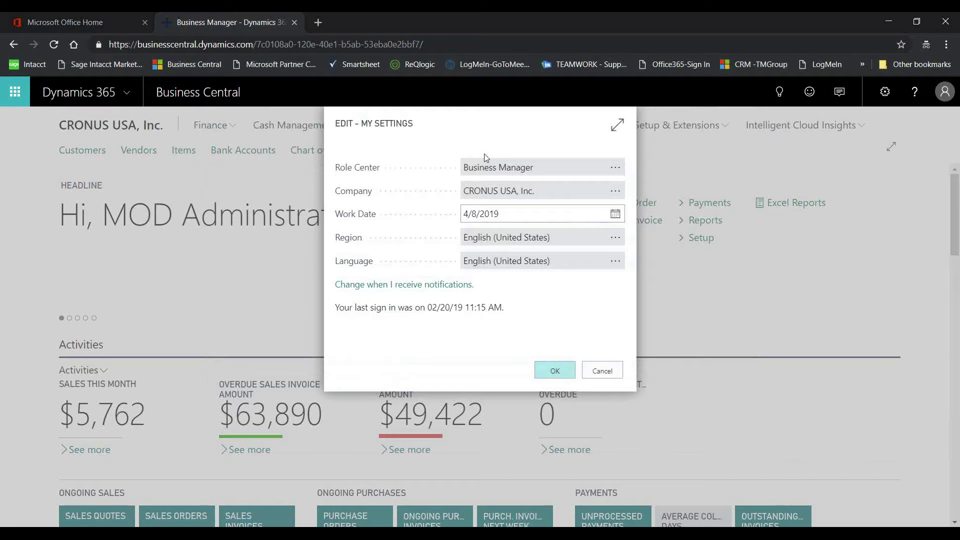
drag(518, 213, 450, 219)
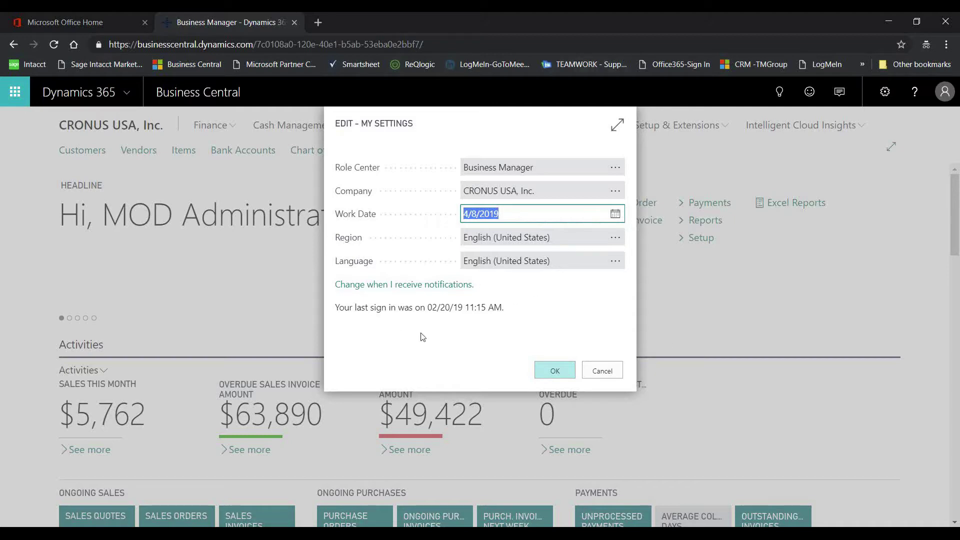
click(556, 375)
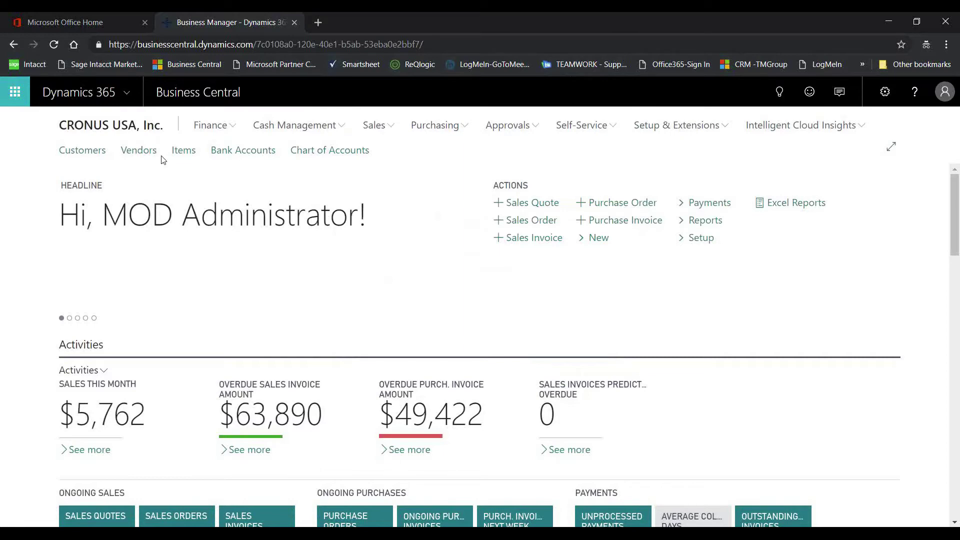
Look through the pages offered under Finance, Cash Management, Sales, Purchasing and Approvals.
click(206, 125)
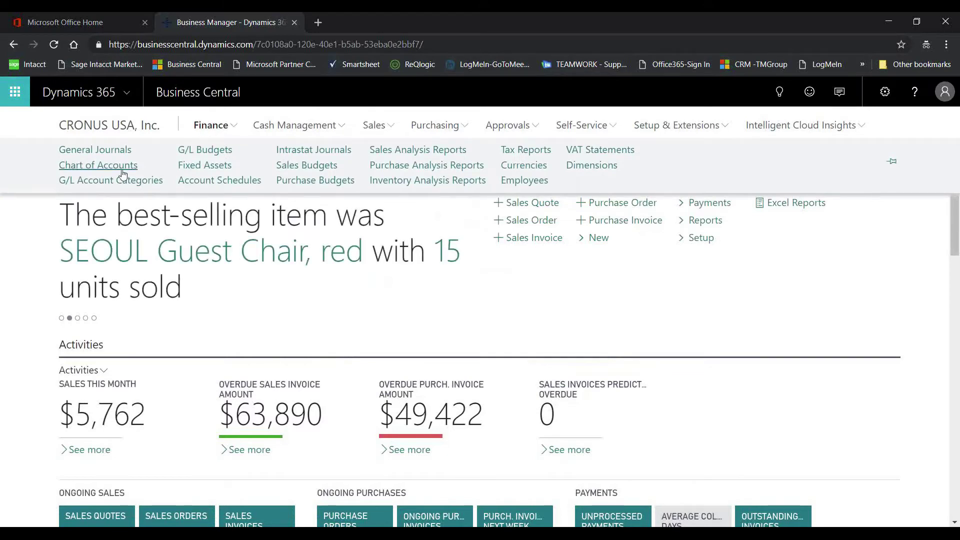
click(306, 126)
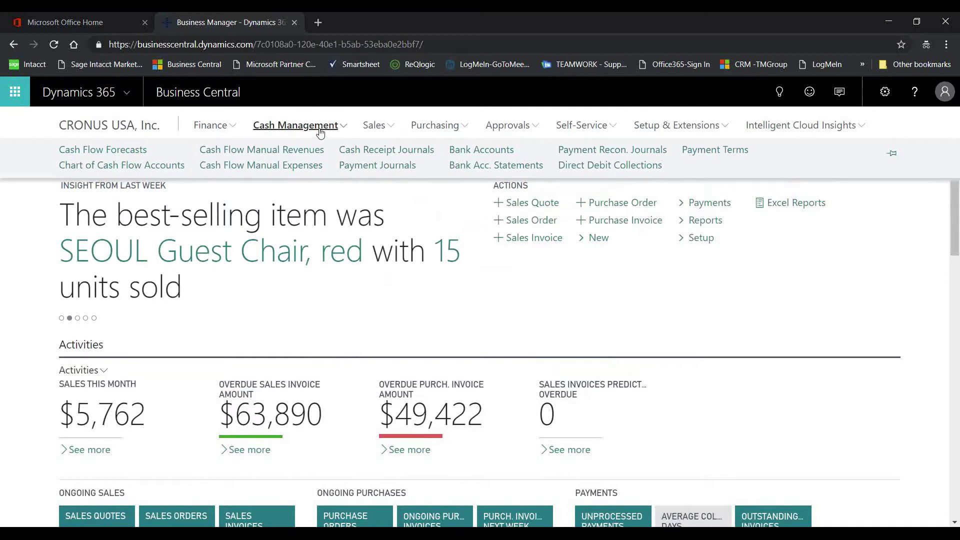
click(375, 127)
click(434, 134)
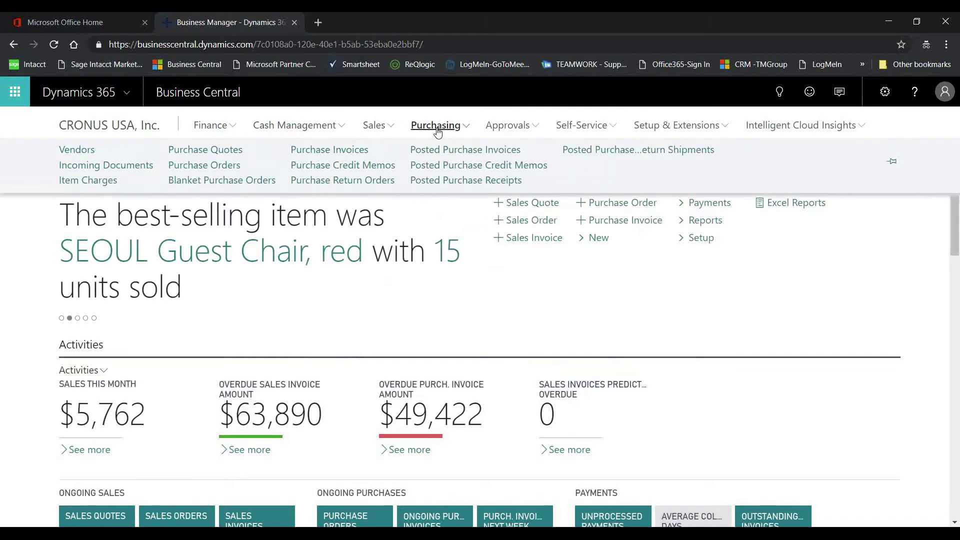
click(520, 129)
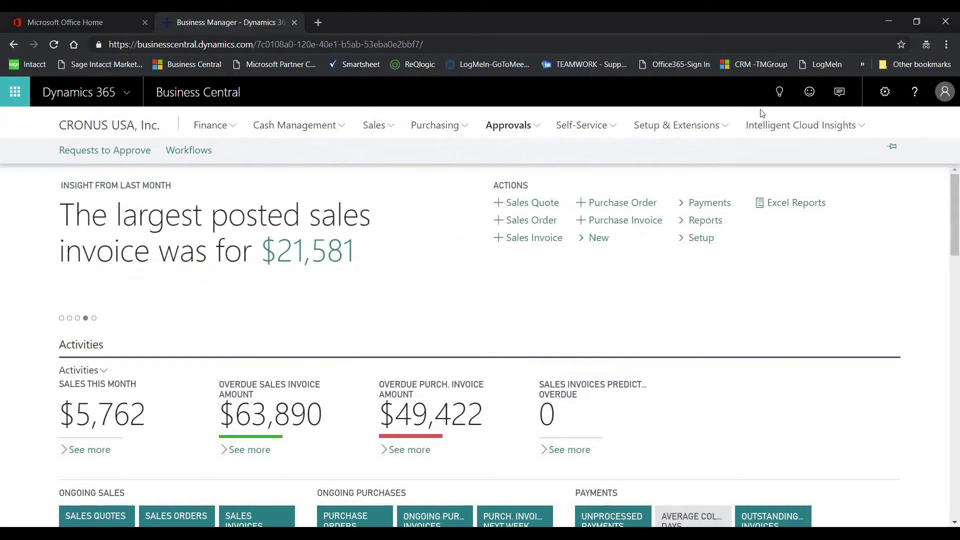
Open the Intelligent Cloud Insights page and dismiss the Cortana Intelligence notice.
click(790, 126)
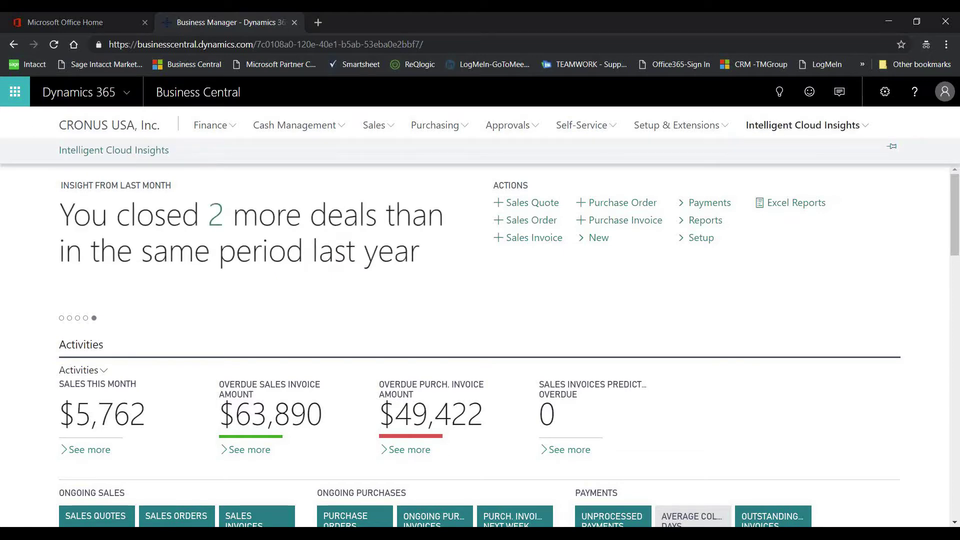
click(111, 152)
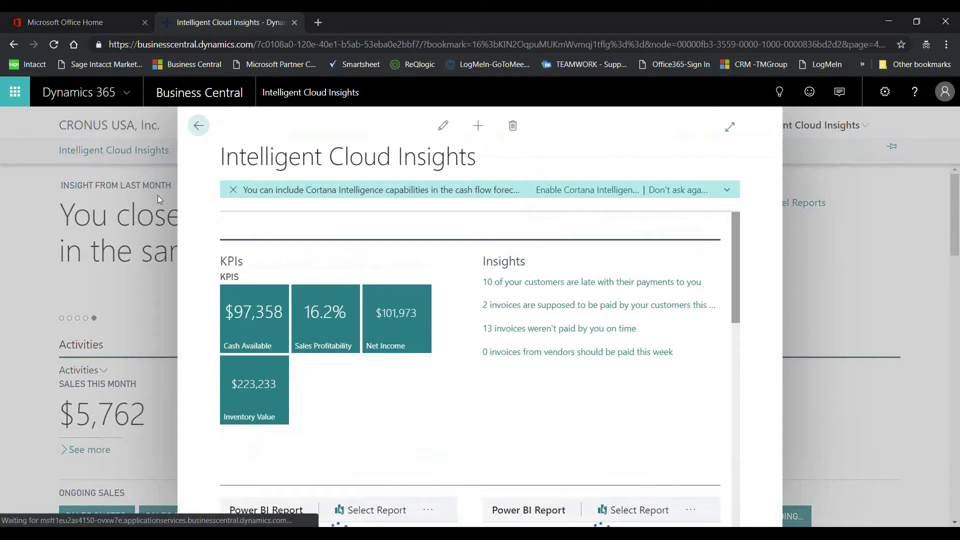
click(234, 190)
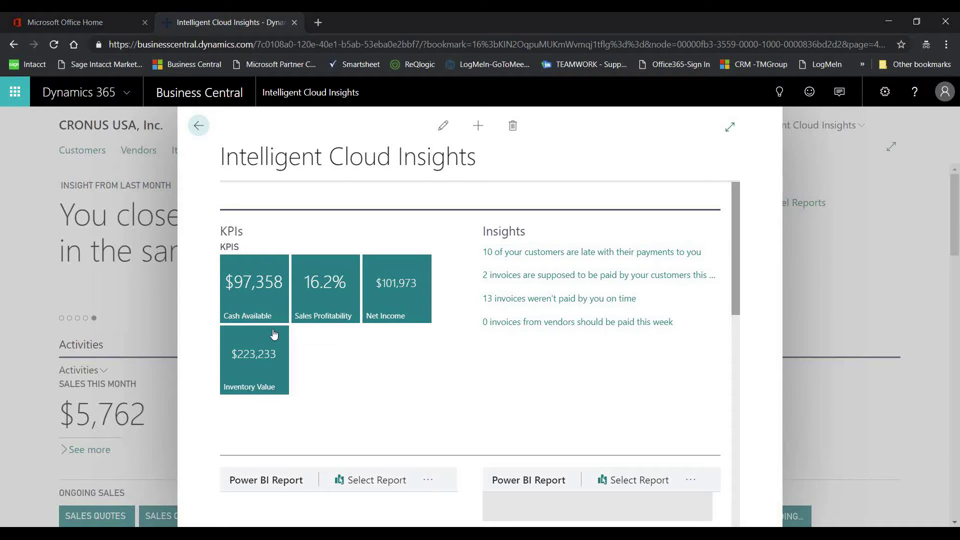
Examine the account categories behind the Cash Available KPI and the ledger entries behind the late customer payments insight.
mouse_move(300, 320)
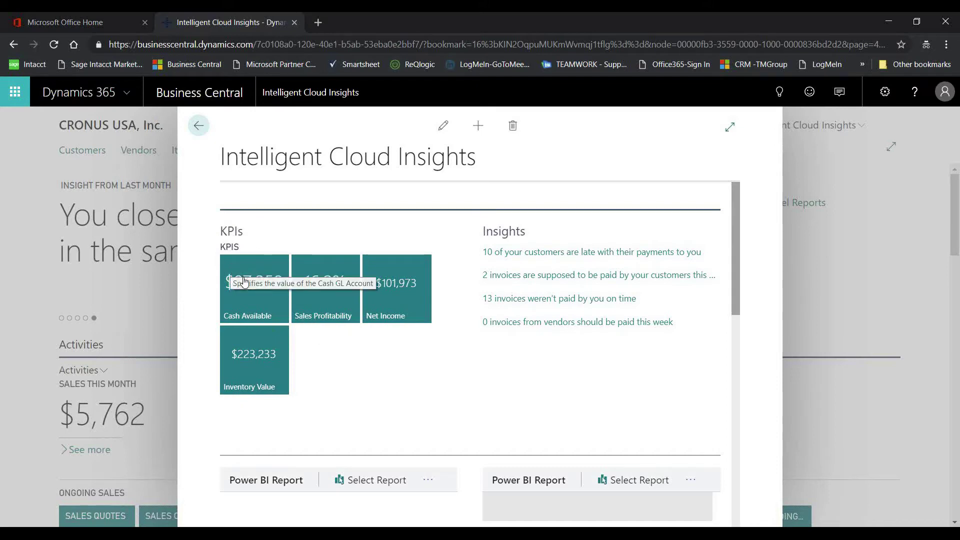
mouse_move(255, 292)
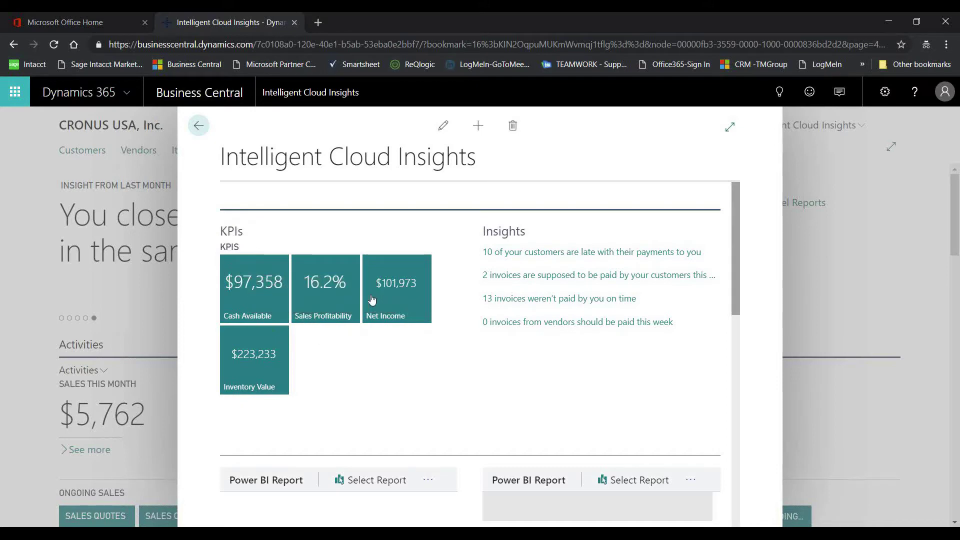
click(255, 286)
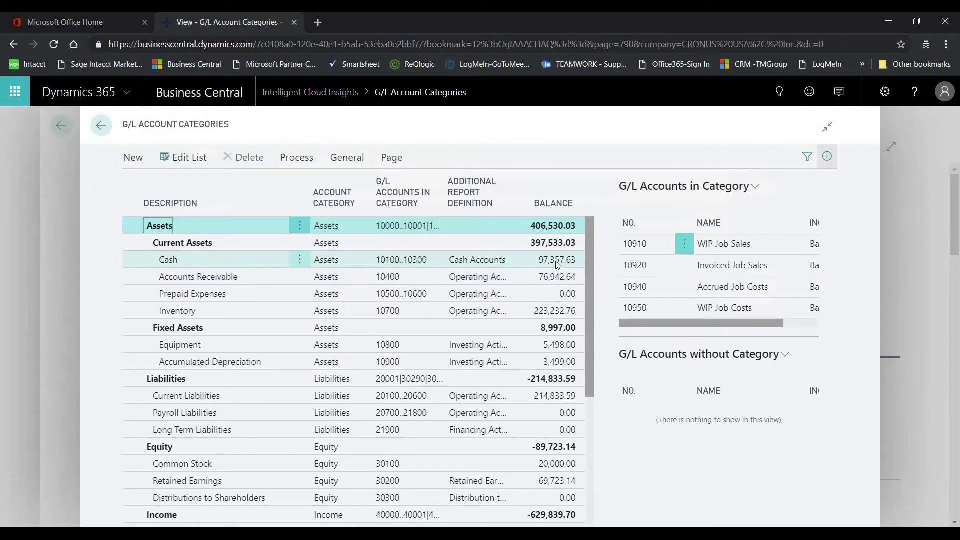
click(101, 128)
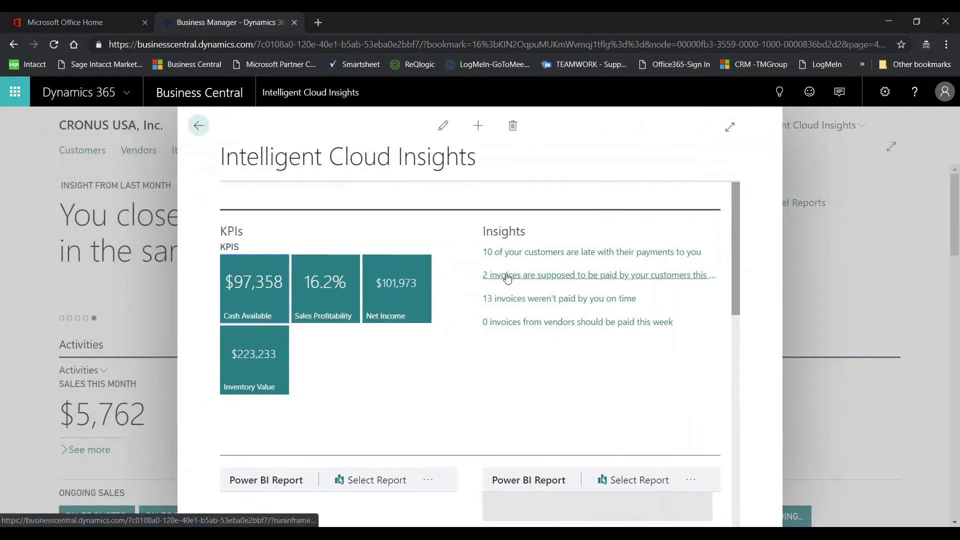
click(564, 253)
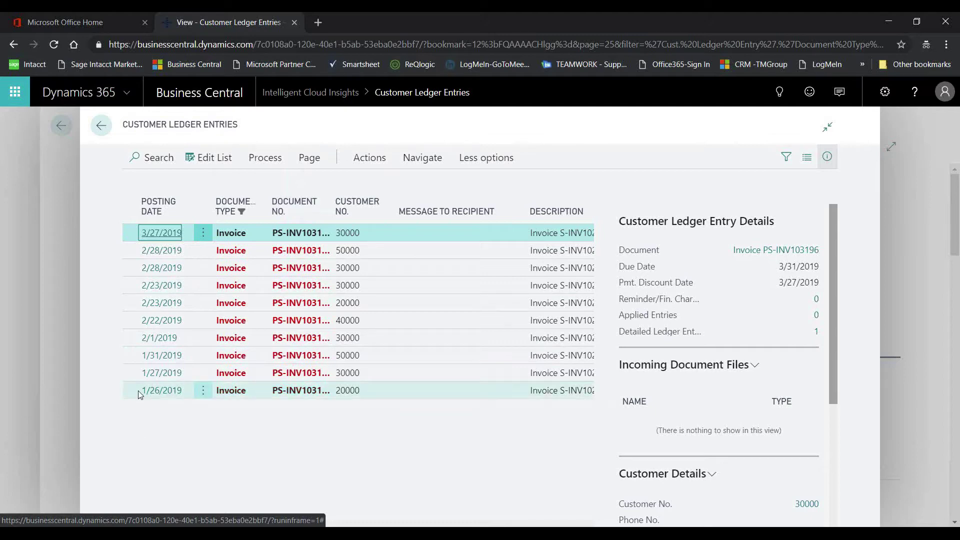
click(103, 127)
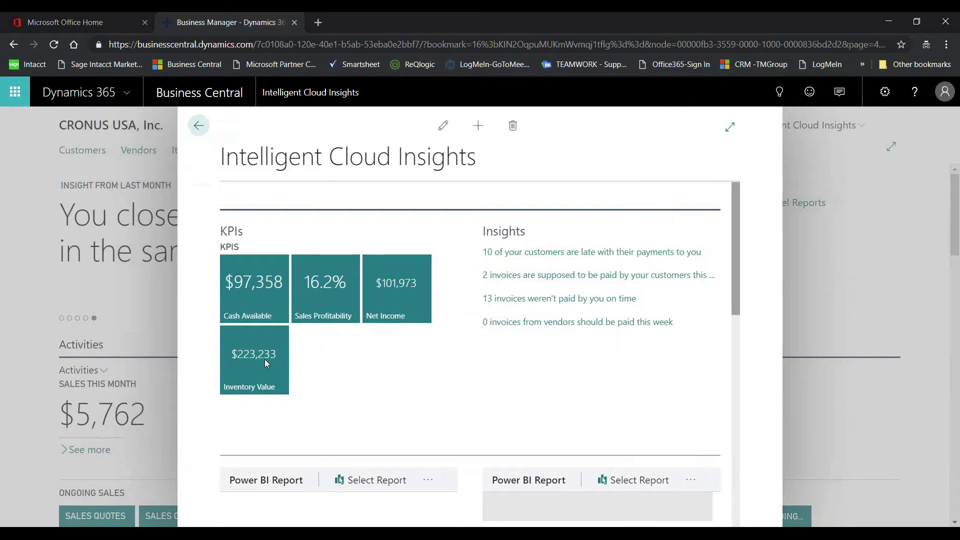
Review the Power BI reports in Intelligent Cloud Insights and return to the Business Manager home page.
scroll(407, 385, down, 1)
scroll(428, 366, down, 3)
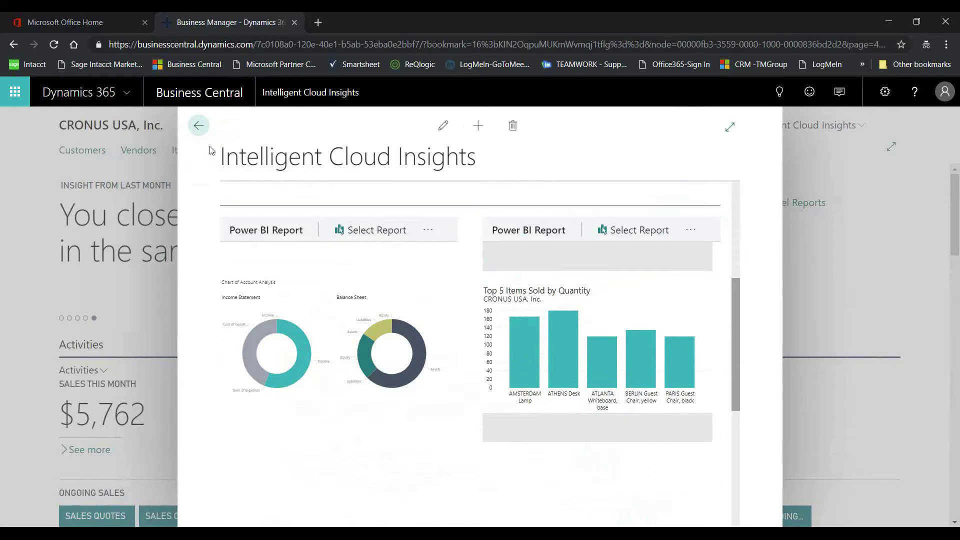
click(200, 128)
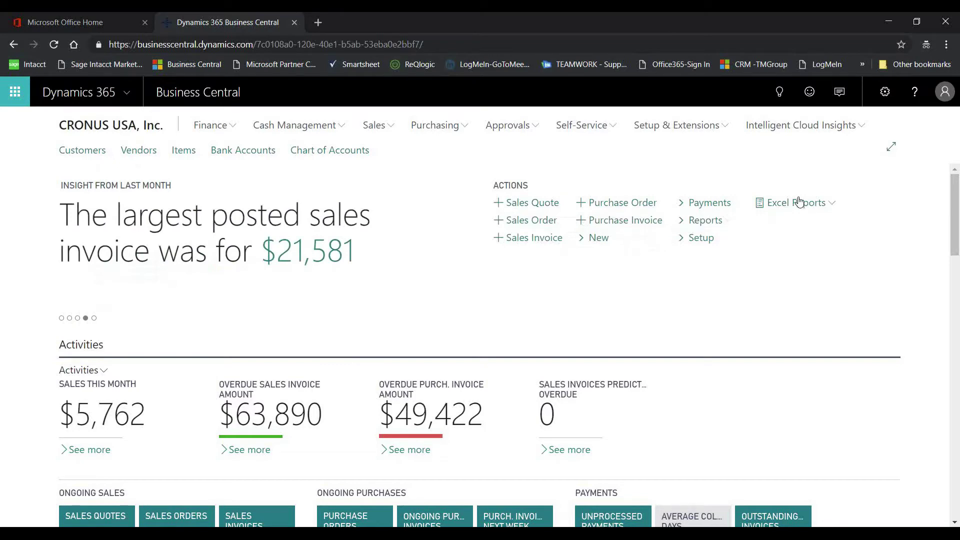
View the list of available Excel reports and close it without running one.
click(835, 208)
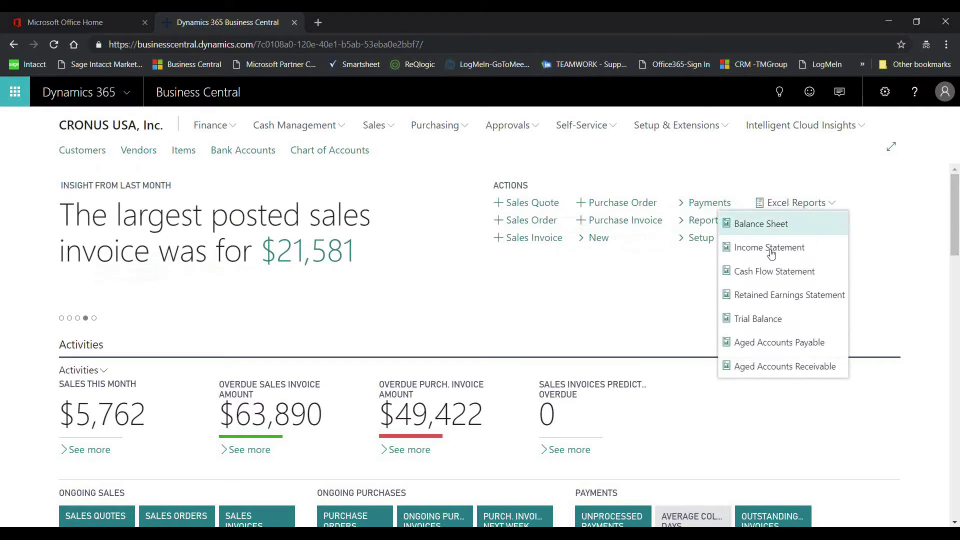
click(676, 172)
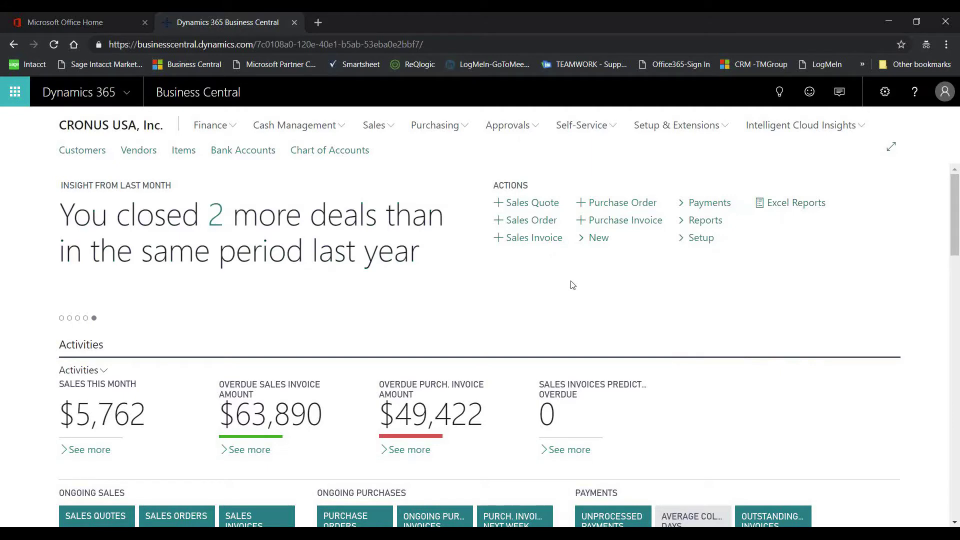
Drill into Sales This Month, open the School of Fine Art invoice posted 4/1/2019 and review its lines and totals.
scroll(548, 277, down, 1)
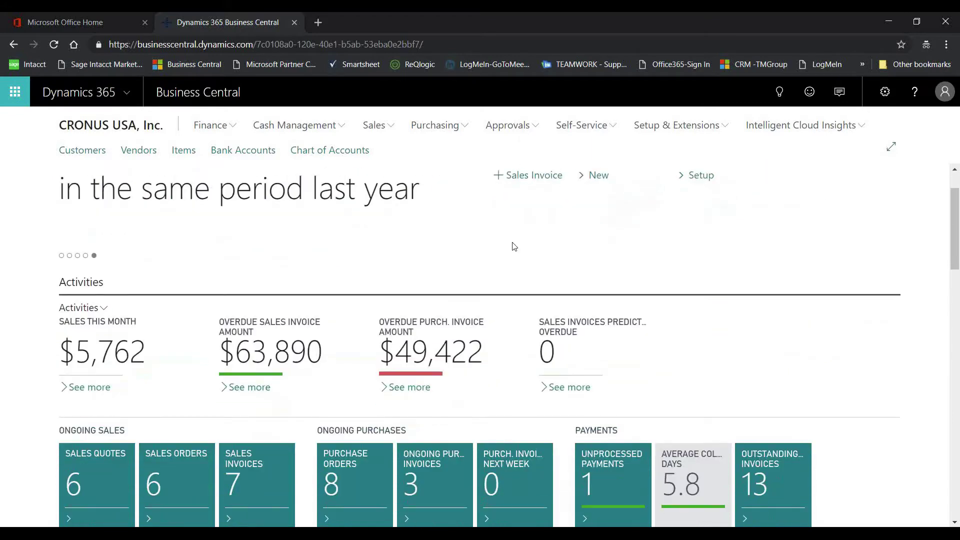
scroll(358, 229, down, 1)
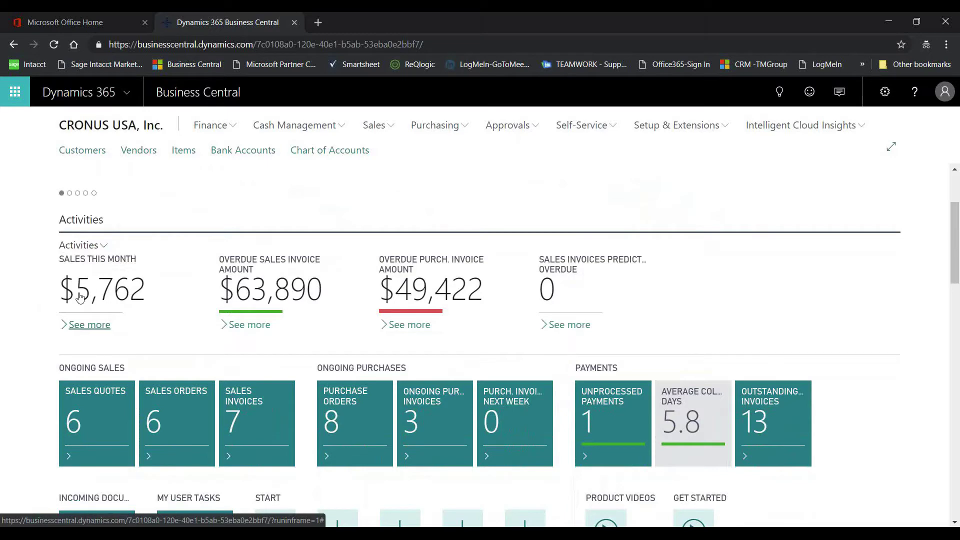
click(95, 294)
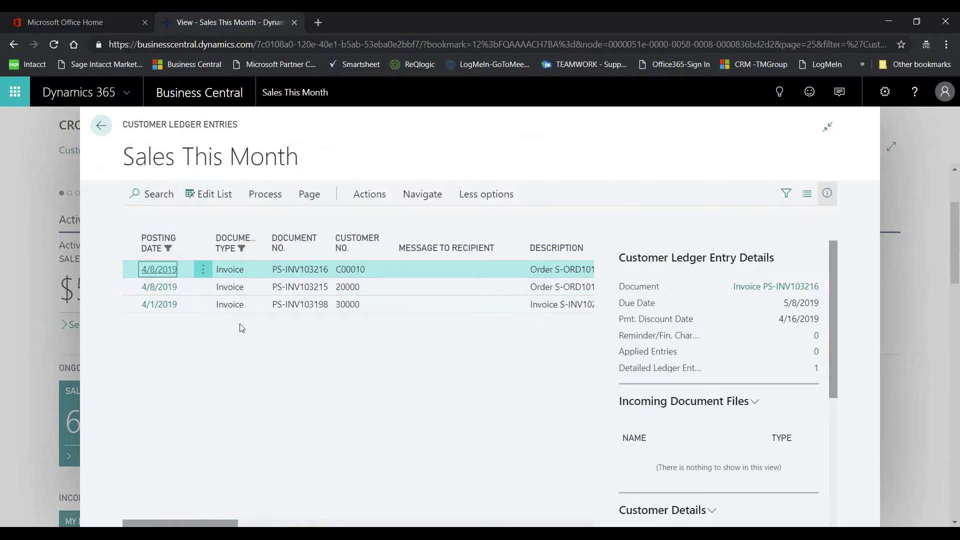
click(149, 302)
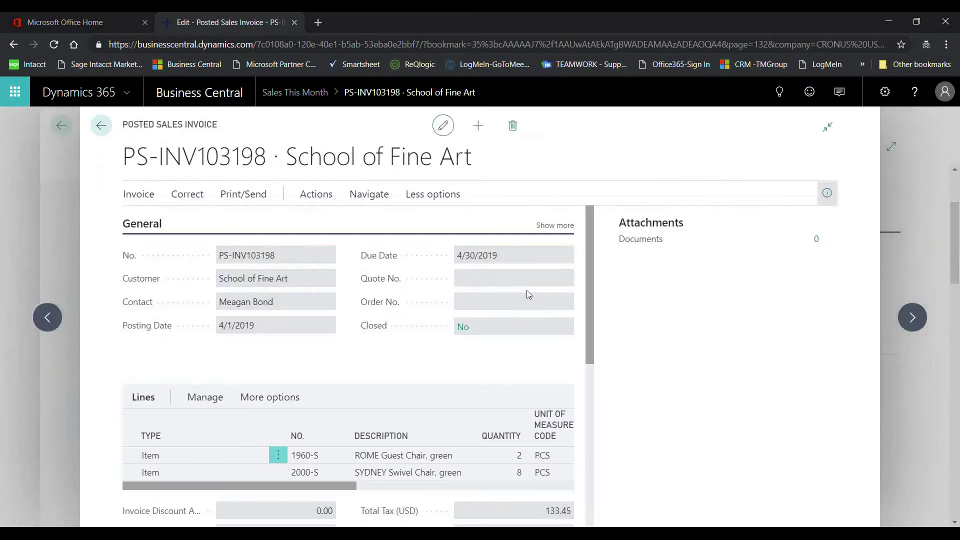
scroll(414, 361, down, 3)
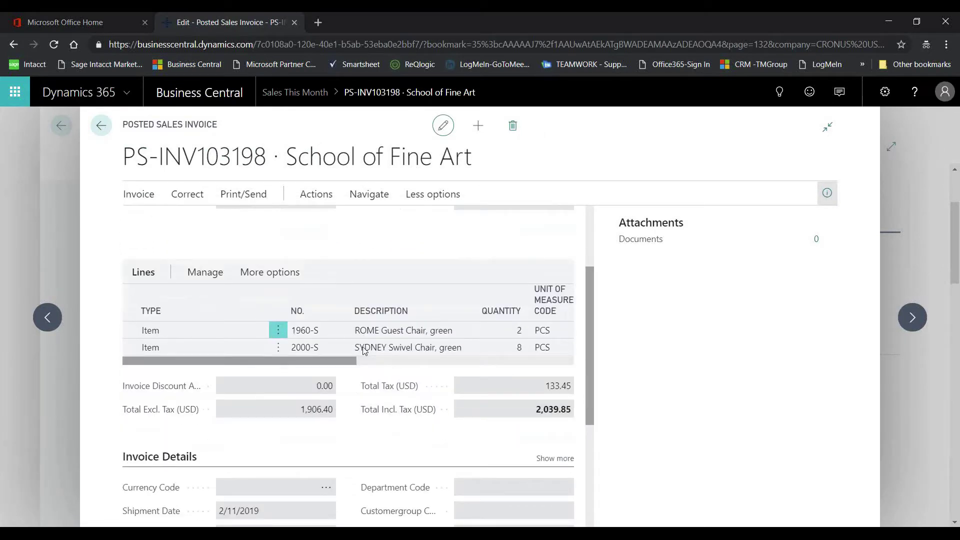
scroll(372, 347, up, 3)
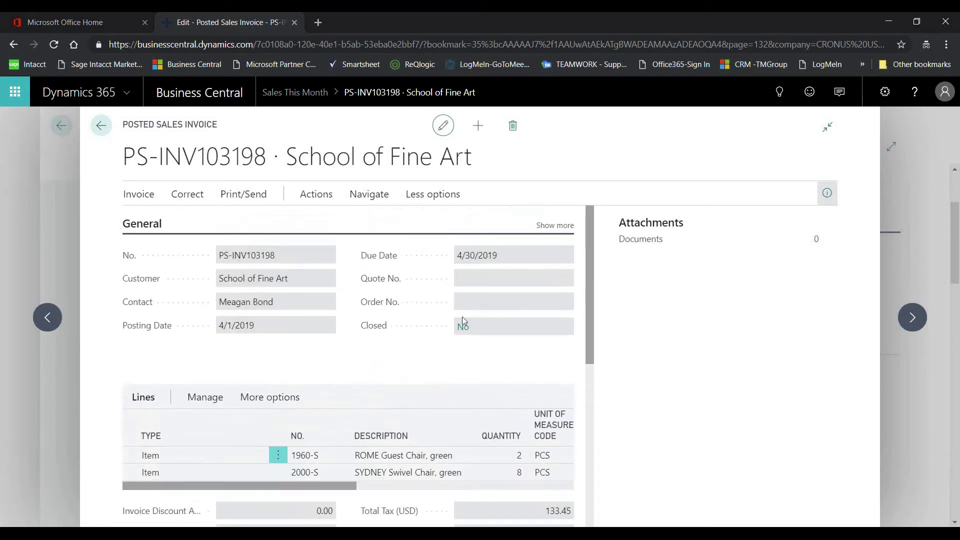
Preview the printable version of the School of Fine Art posted sales invoice and close the preview.
click(245, 196)
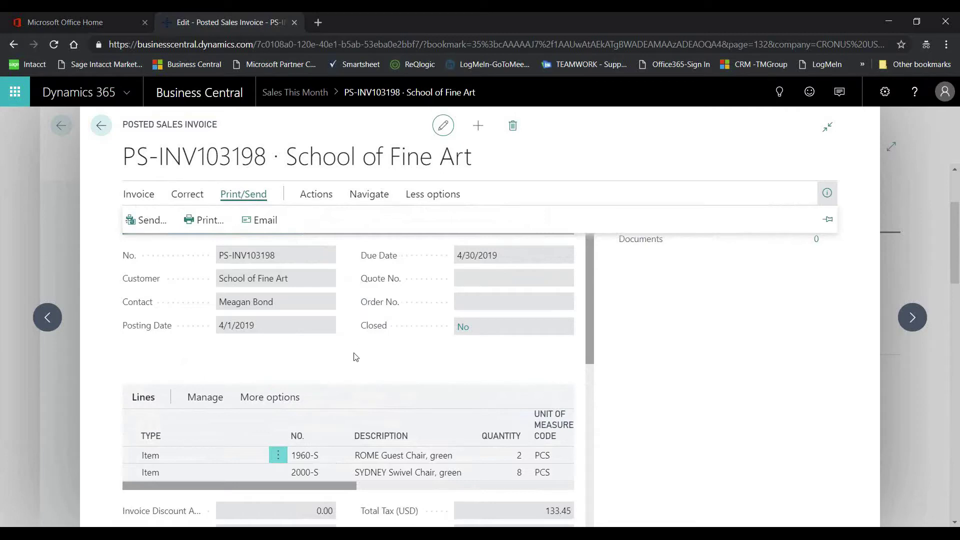
click(204, 220)
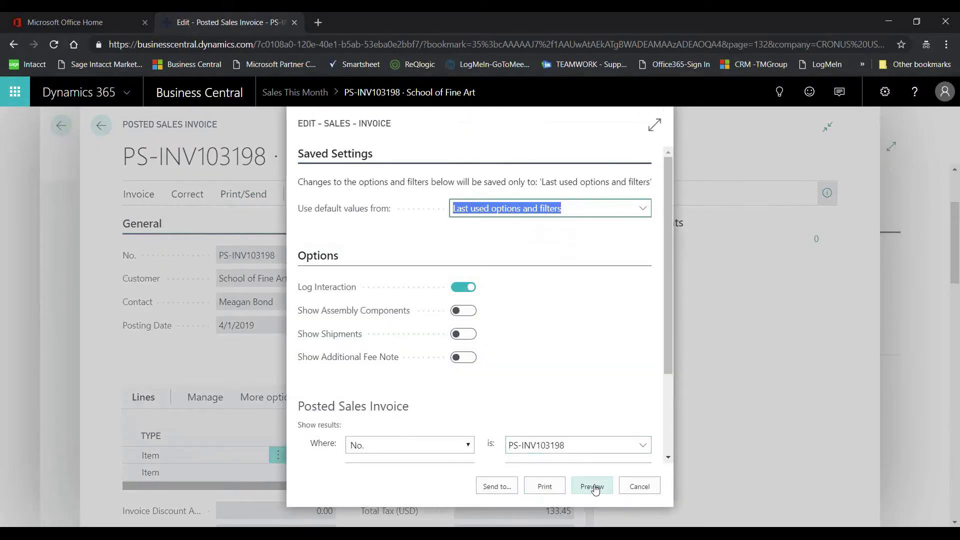
click(594, 488)
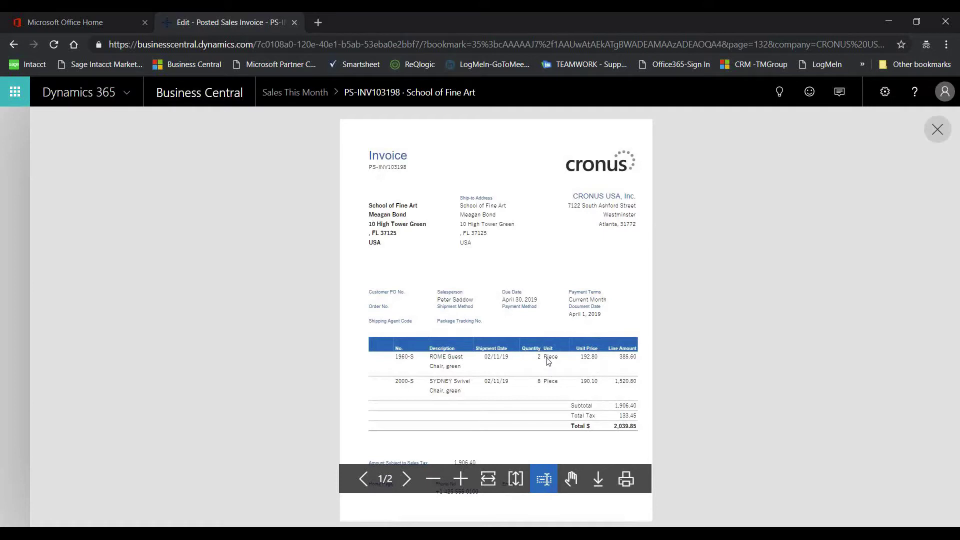
click(937, 132)
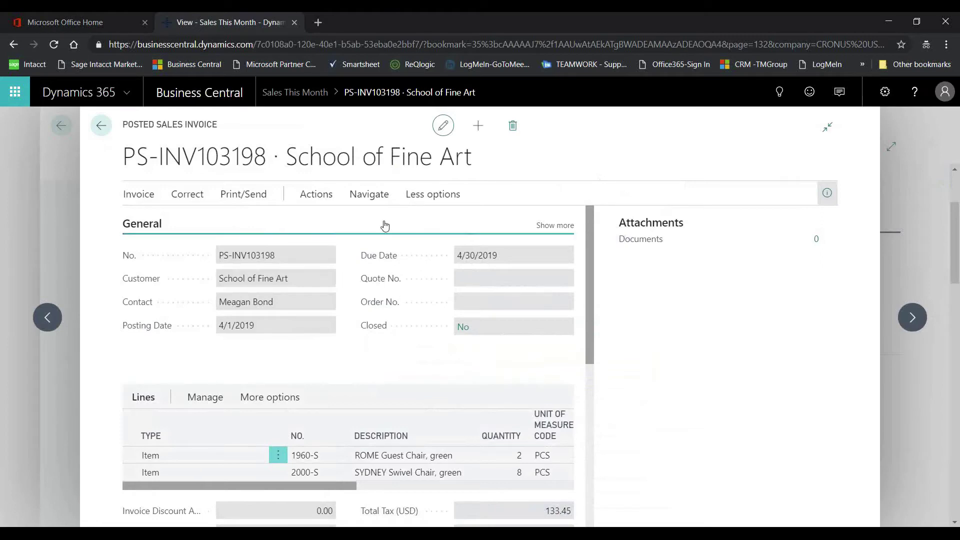
Find the entries related to the posted invoice, inspect its G/L entries and return to the home page.
click(312, 195)
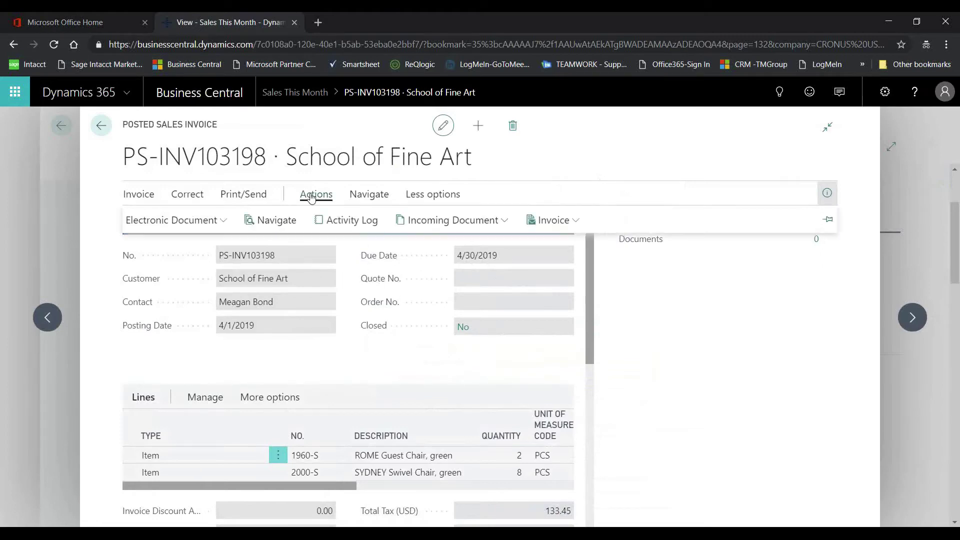
click(276, 221)
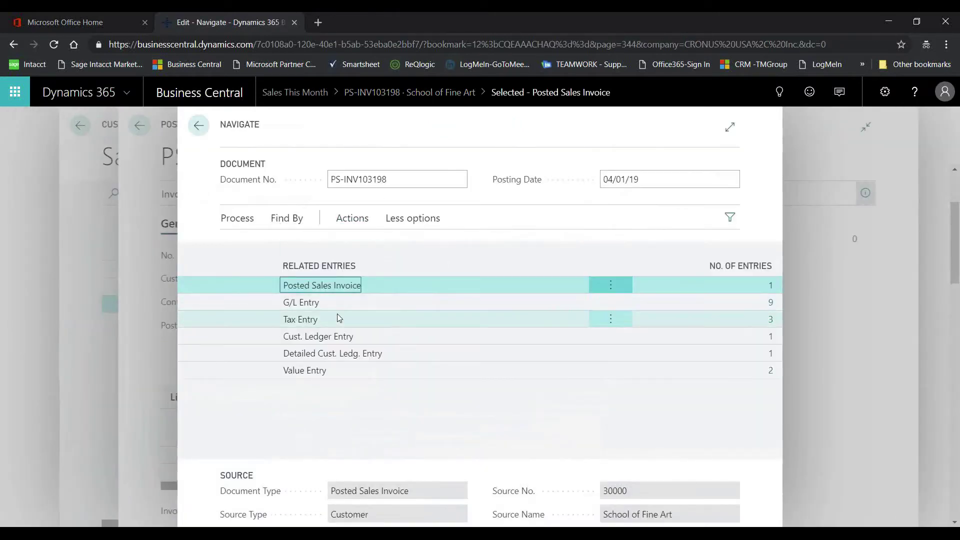
click(771, 304)
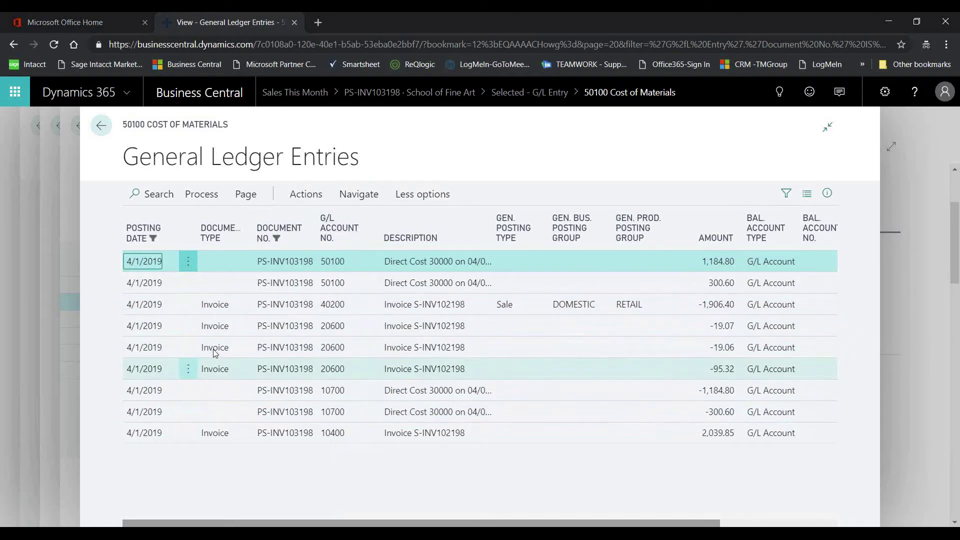
click(101, 128)
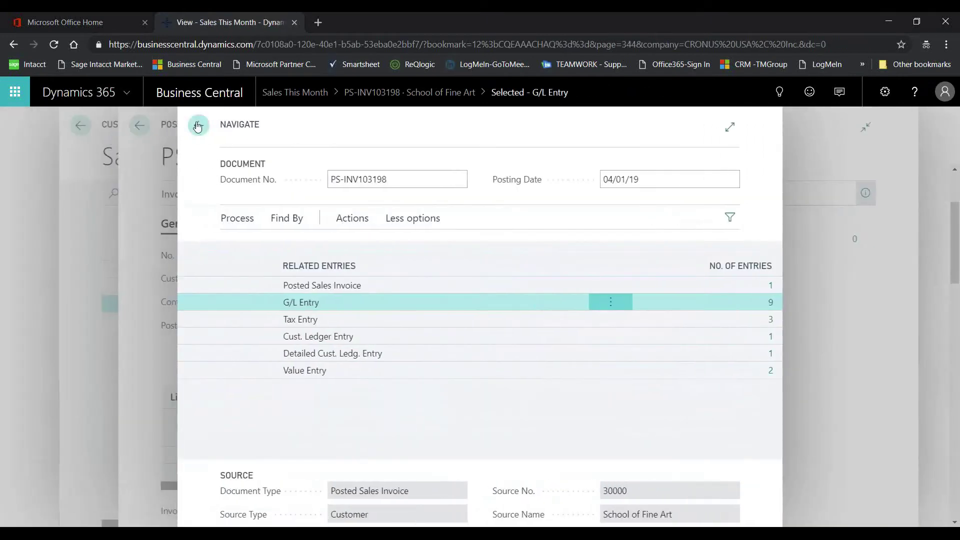
click(198, 127)
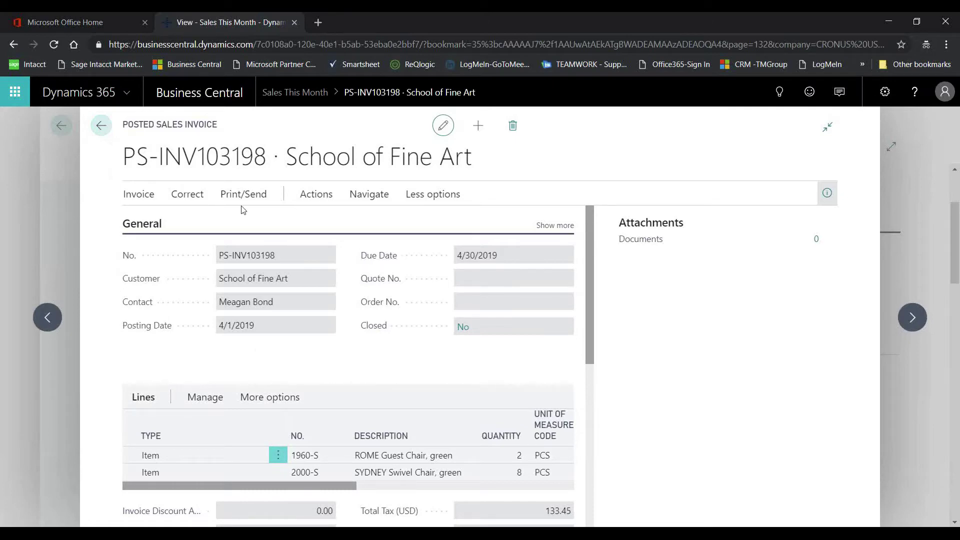
click(103, 128)
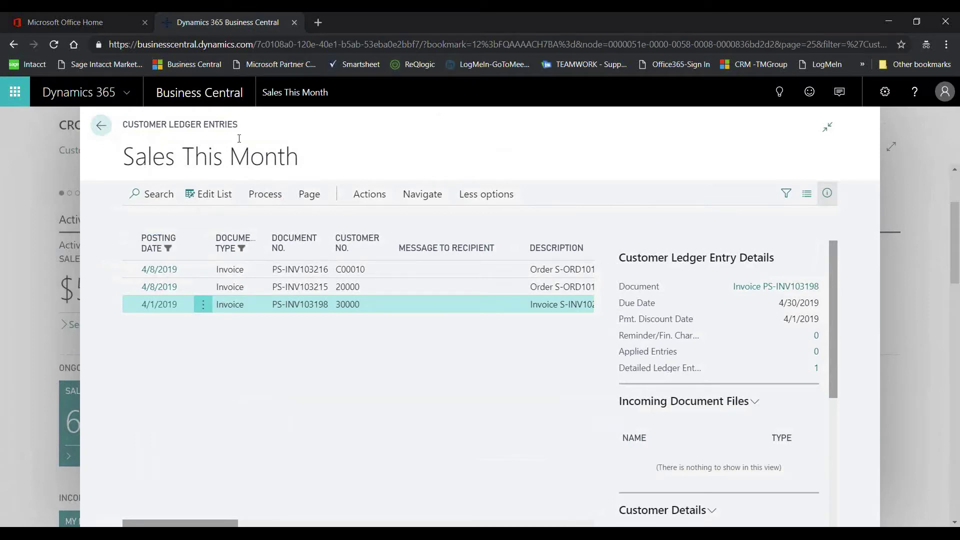
click(102, 127)
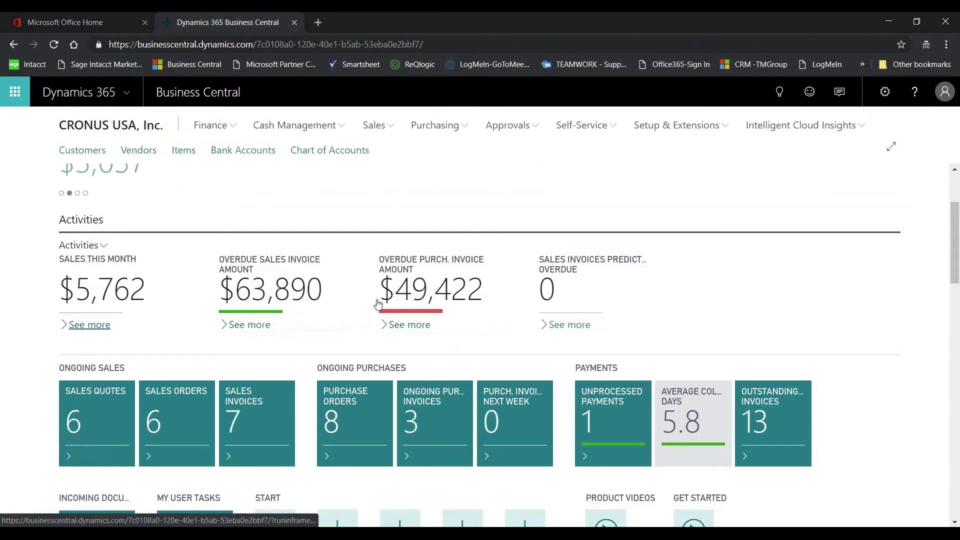
Examine the home page's Activities figures, the sales, purchase and payment tiles, the Start shortcuts and the Insights section.
scroll(516, 344, down, 1)
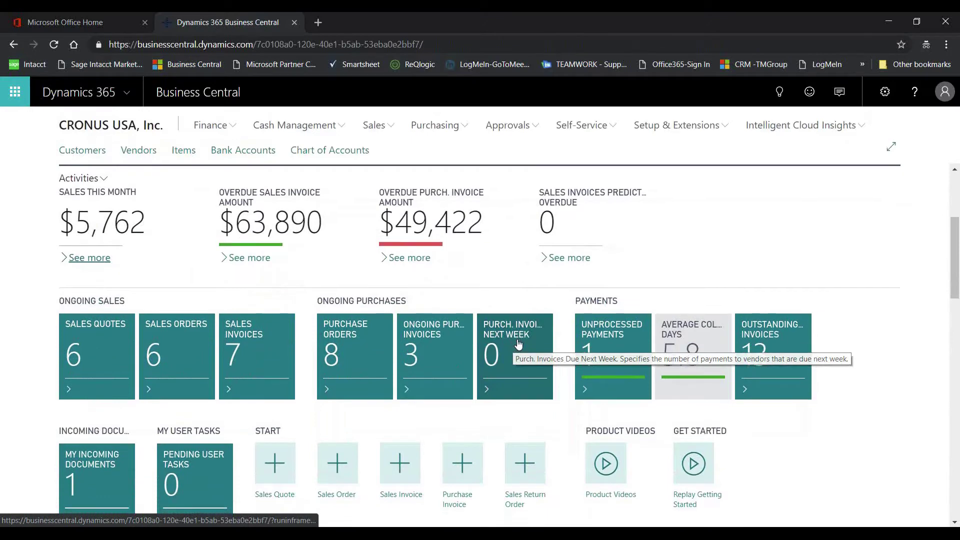
scroll(518, 344, down, 1)
scroll(431, 335, up, 1)
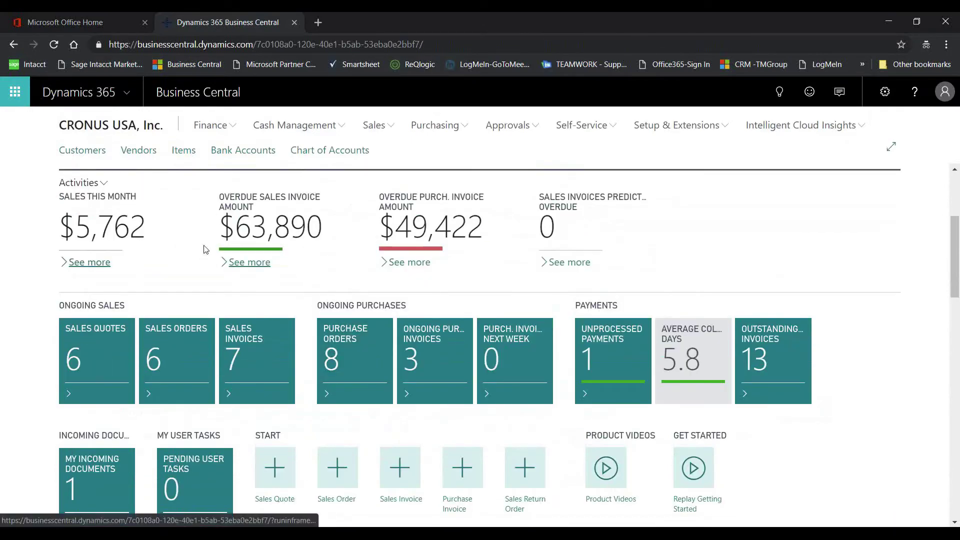
scroll(333, 285, down, 2)
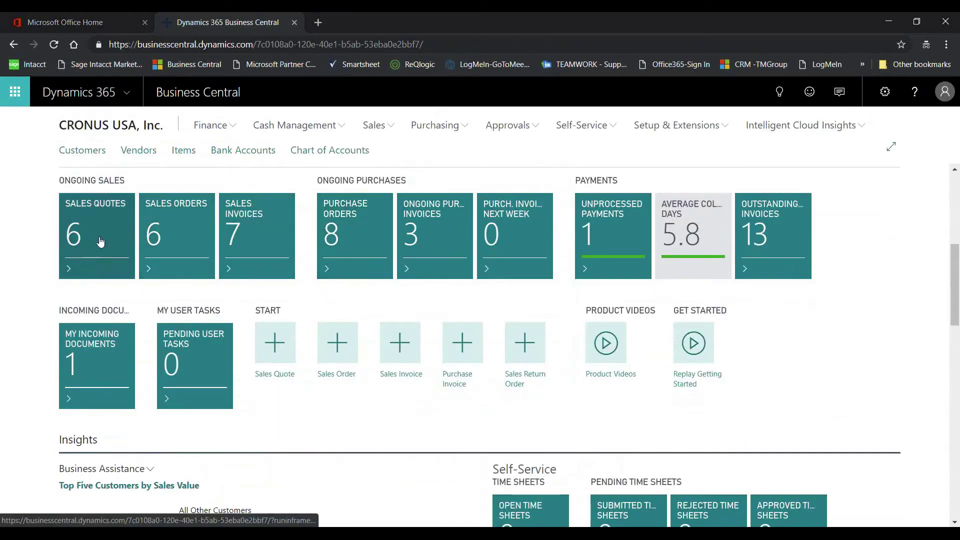
scroll(357, 277, down, 2)
scroll(358, 278, down, 2)
scroll(316, 260, down, 1)
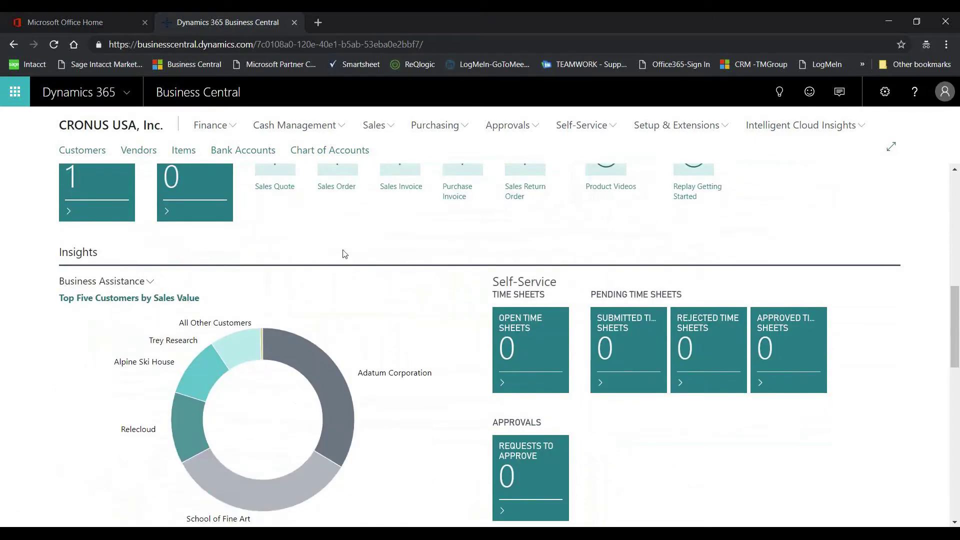
scroll(344, 254, down, 1)
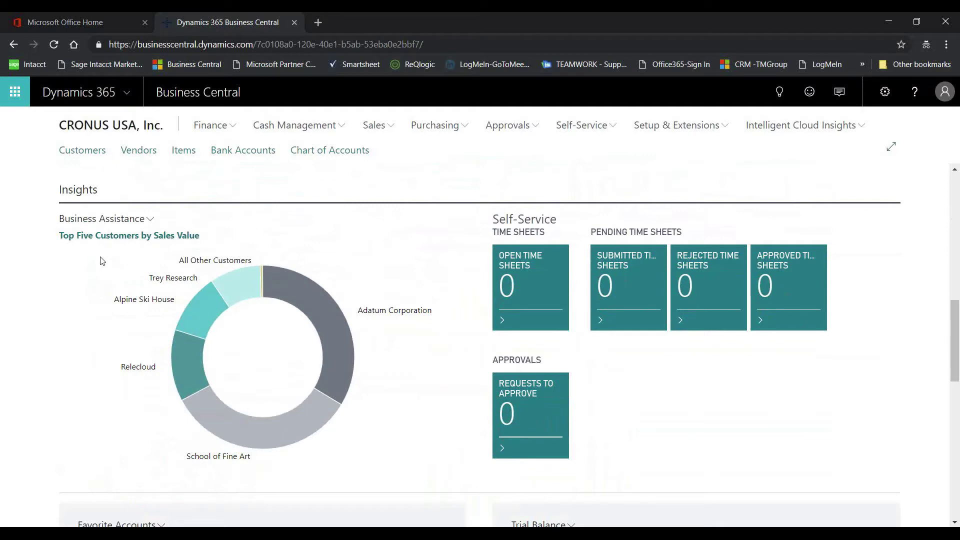
Open the Alpine Ski House customer card from the Top Five Customers by Sales Value chart and review its sales history and statistics.
mouse_move(245, 296)
mouse_move(190, 305)
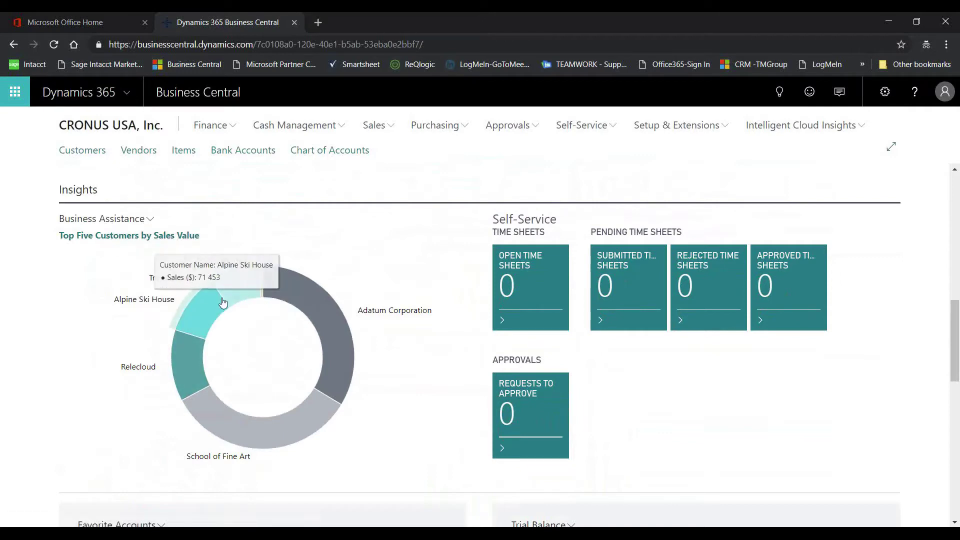
click(198, 314)
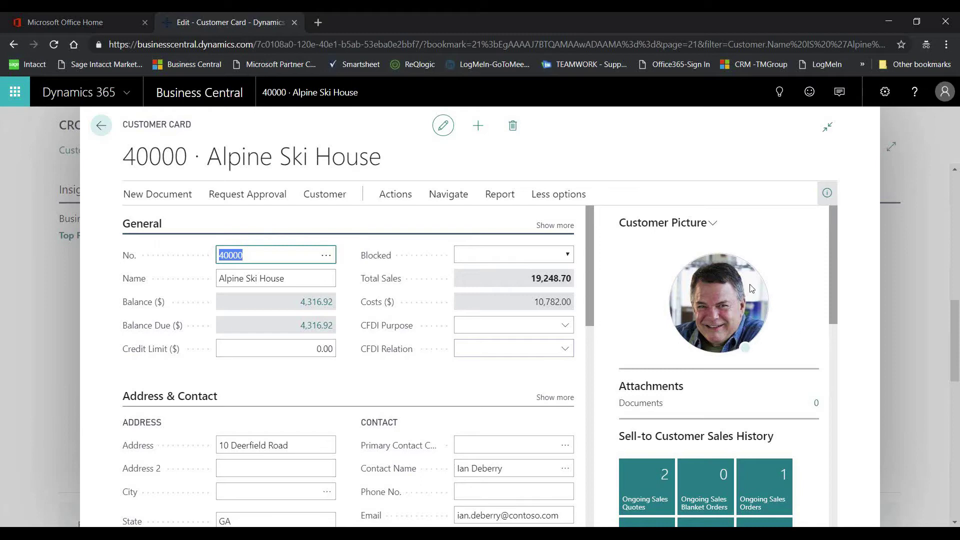
scroll(672, 383, down, 3)
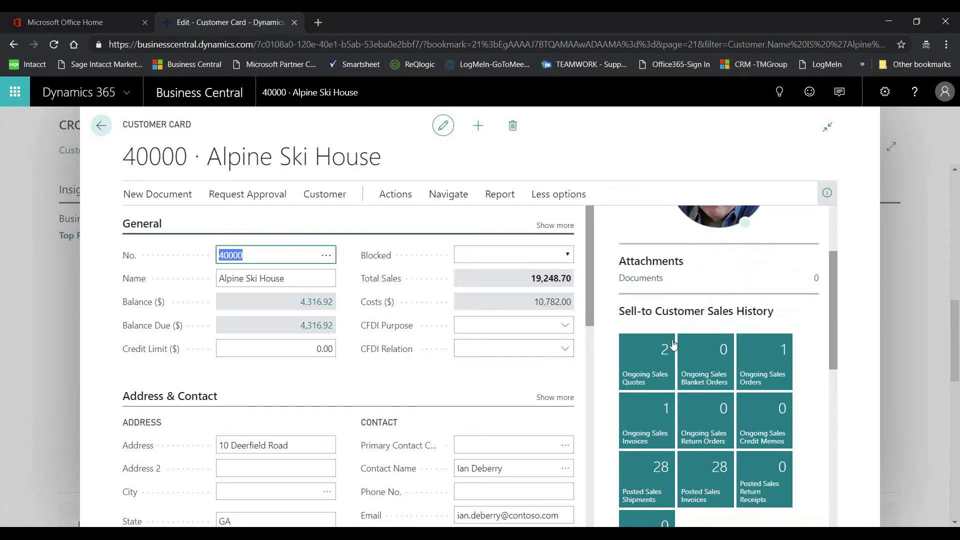
scroll(673, 344, down, 2)
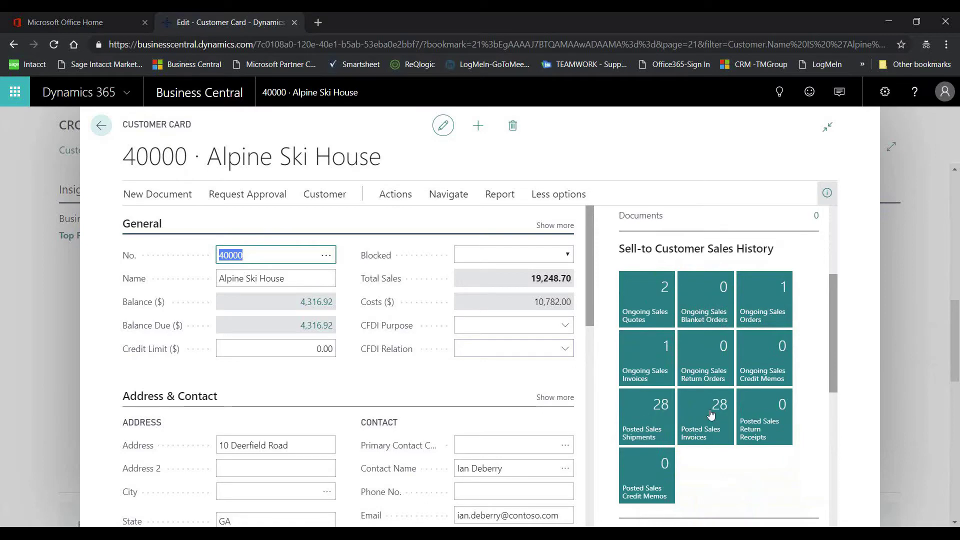
scroll(743, 469, down, 6)
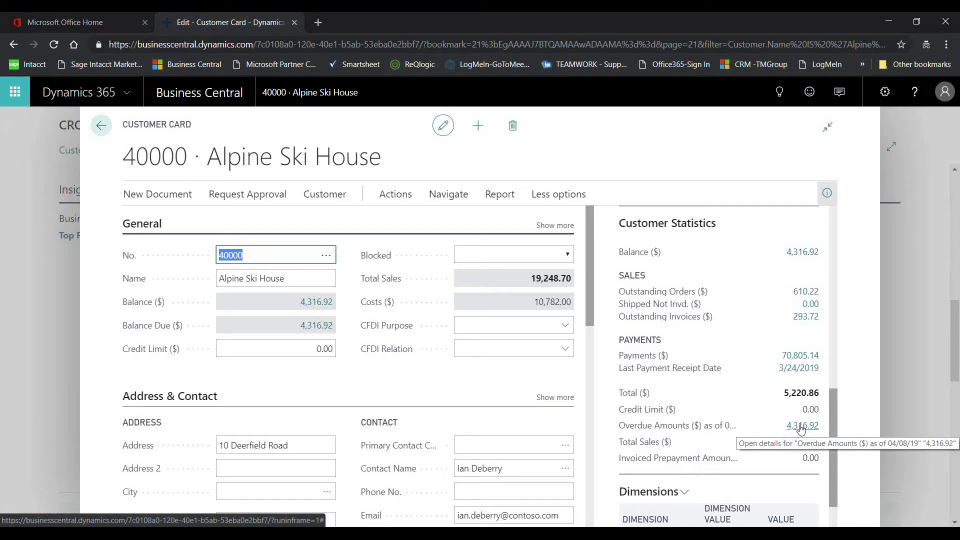
Inspect the ledger entries behind Alpine Ski House's overdue amounts, recheck its customer statistics and return to the home page.
click(801, 429)
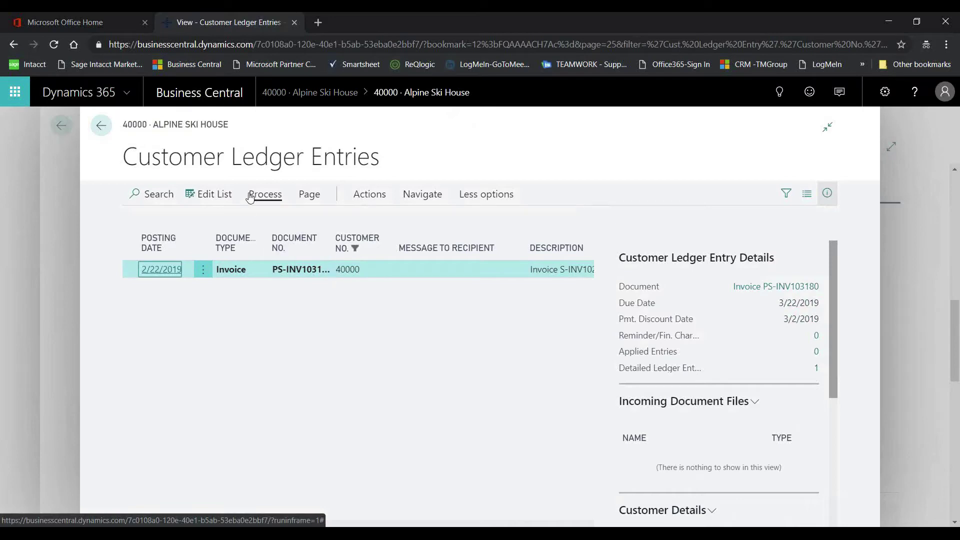
click(100, 125)
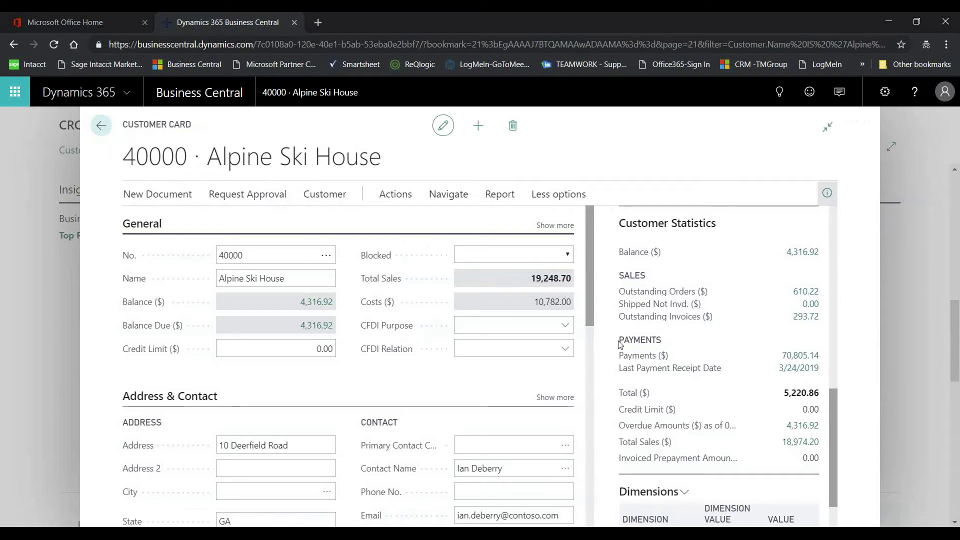
scroll(644, 339, up, 1)
scroll(644, 339, down, 1)
scroll(690, 339, down, 1)
scroll(677, 338, up, 2)
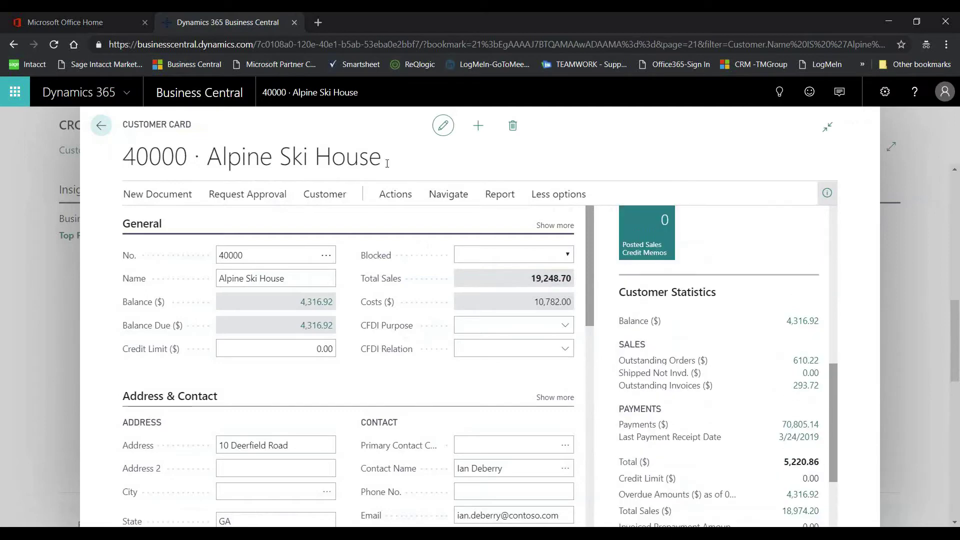
scroll(677, 373, up, 1)
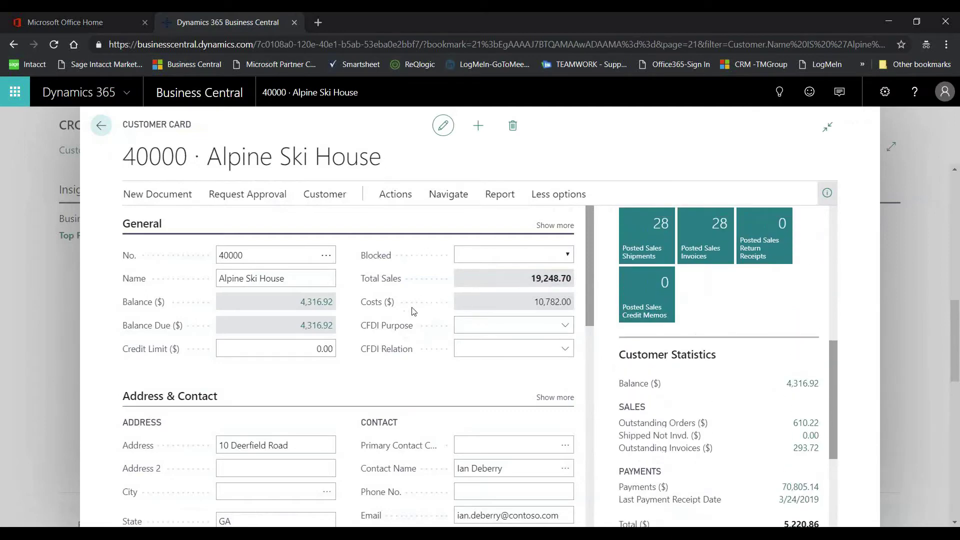
click(101, 126)
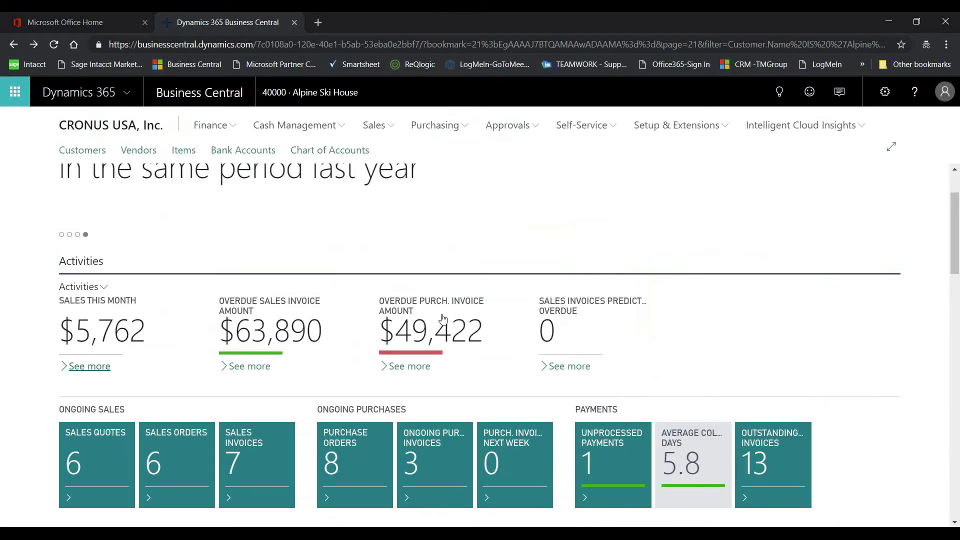
Examine the Favorite Accounts, Trial Balance, Report Inbox and Power BI Reports sections of the home page.
scroll(352, 304, down, 15)
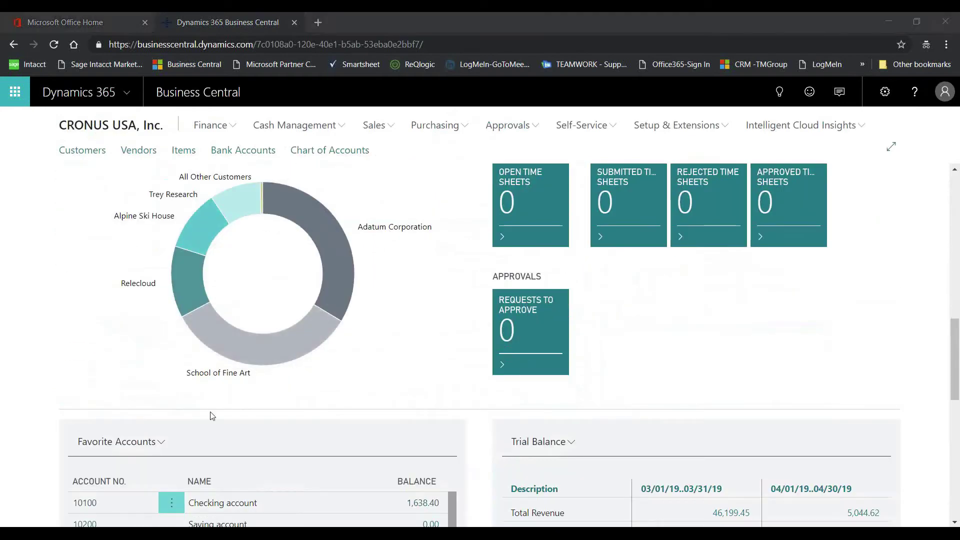
scroll(392, 395, down, 5)
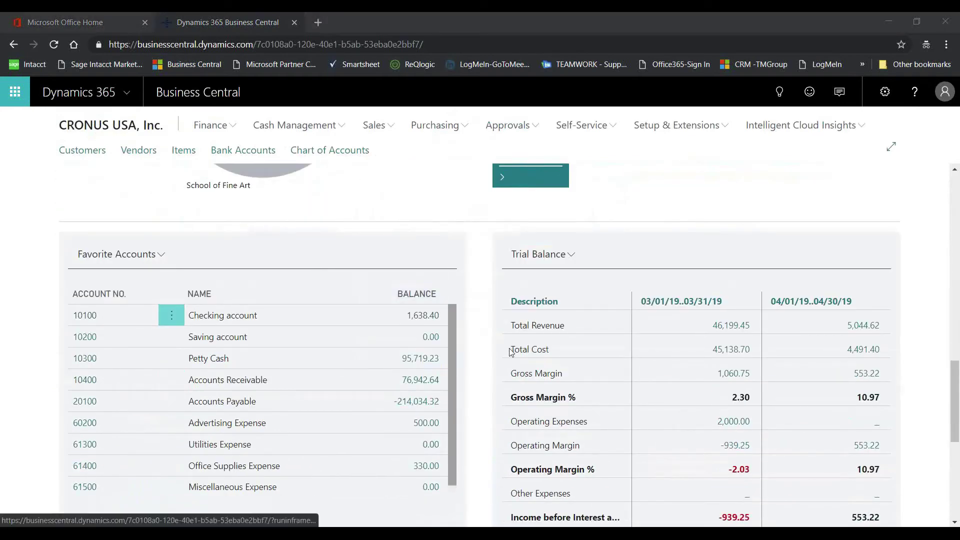
scroll(446, 305, down, 1)
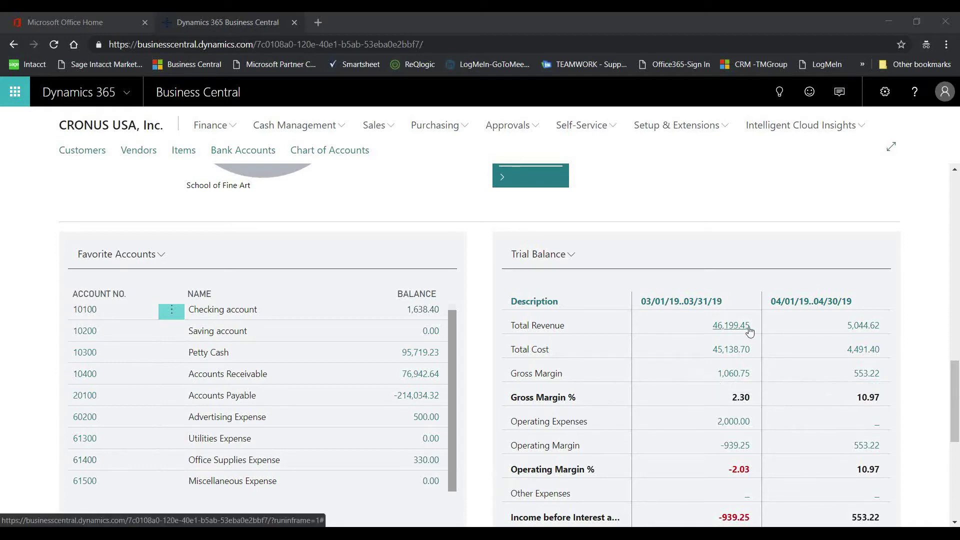
scroll(751, 341, down, 1)
scroll(751, 342, down, 5)
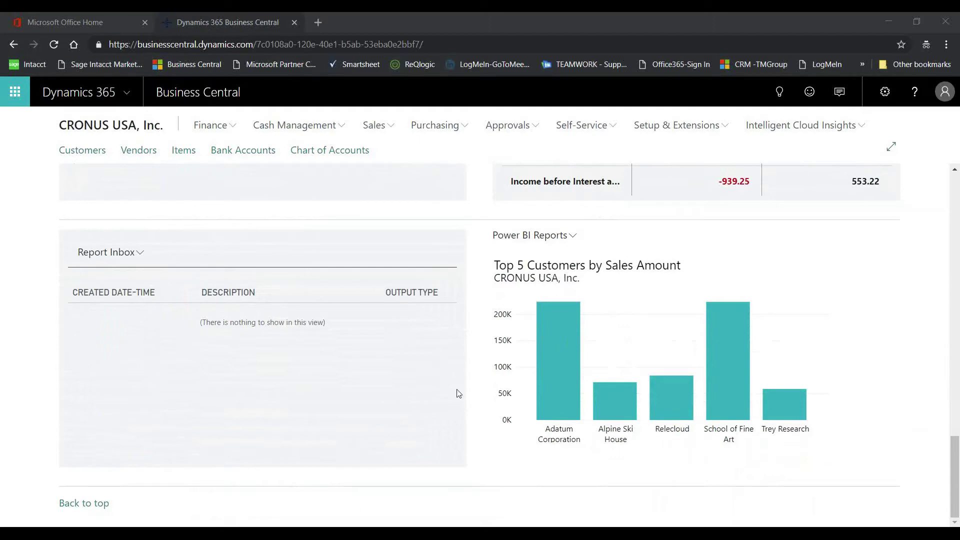
Expand the Top 5 Customers by Sales Amount Power BI report and show its Customer Sales Dashboard page.
click(573, 236)
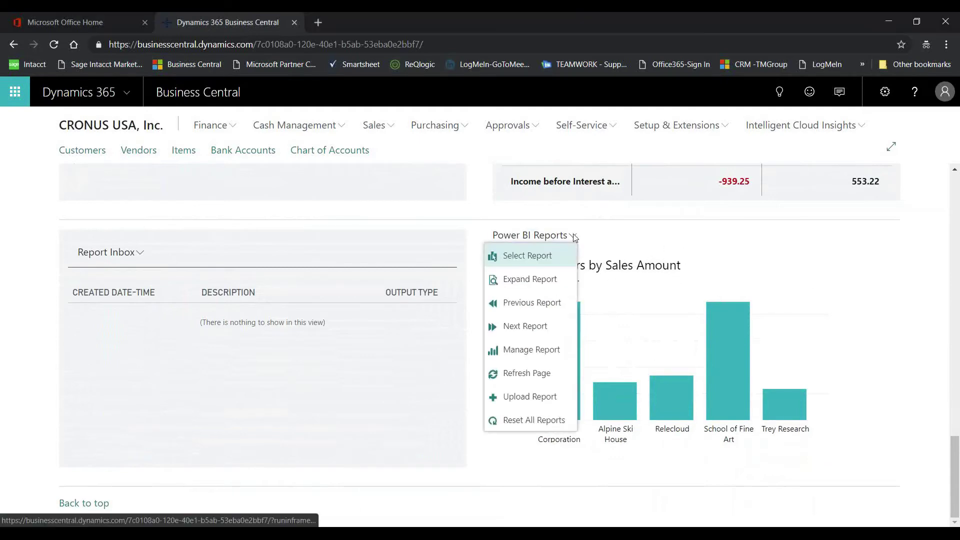
click(526, 281)
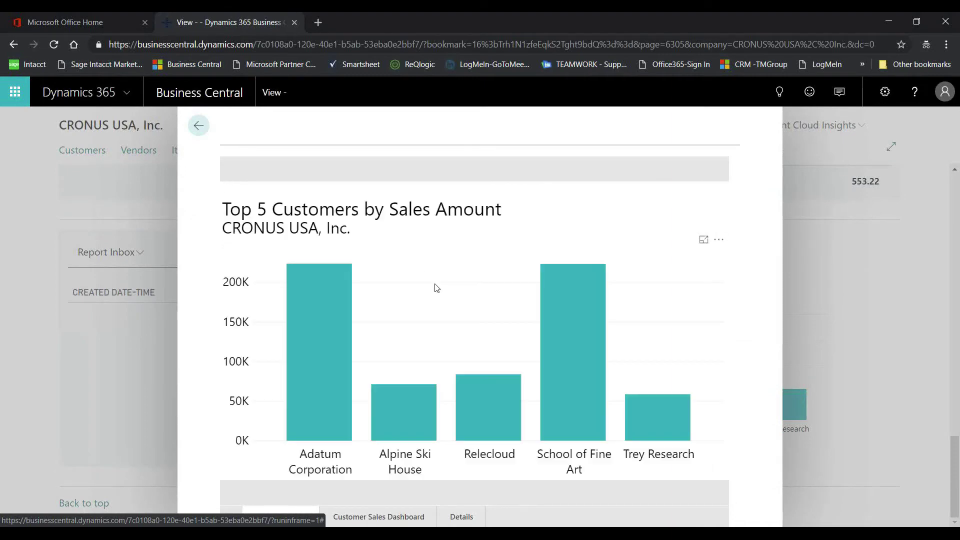
click(384, 517)
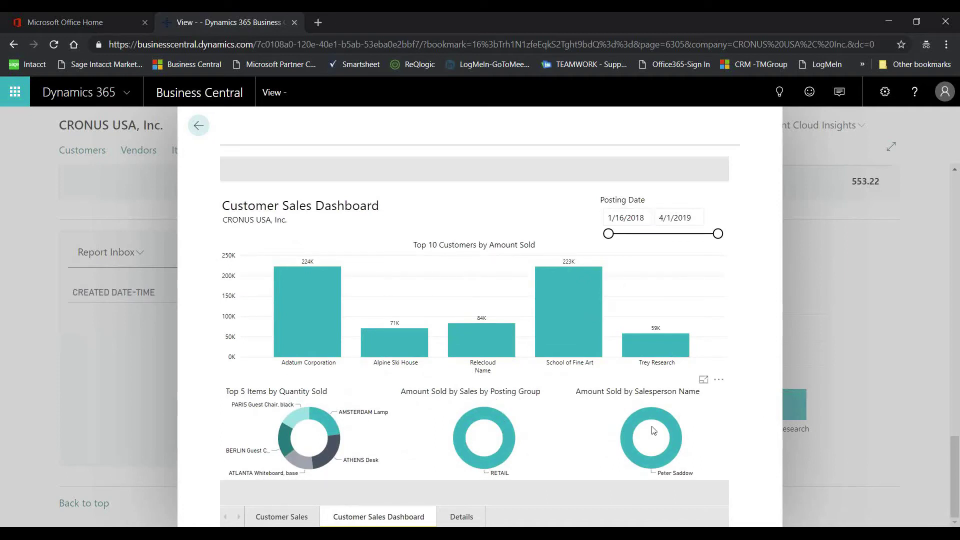
Highlight the sales dashboard's charts for School of Fine Art, followed by Adatum Corporation, to compare their top items sold.
click(569, 299)
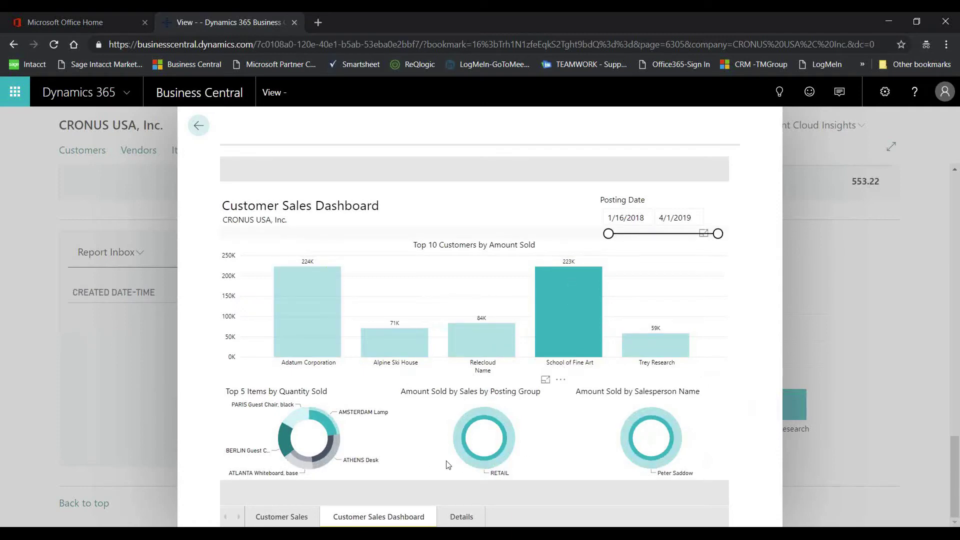
mouse_move(350, 425)
mouse_move(578, 331)
click(313, 313)
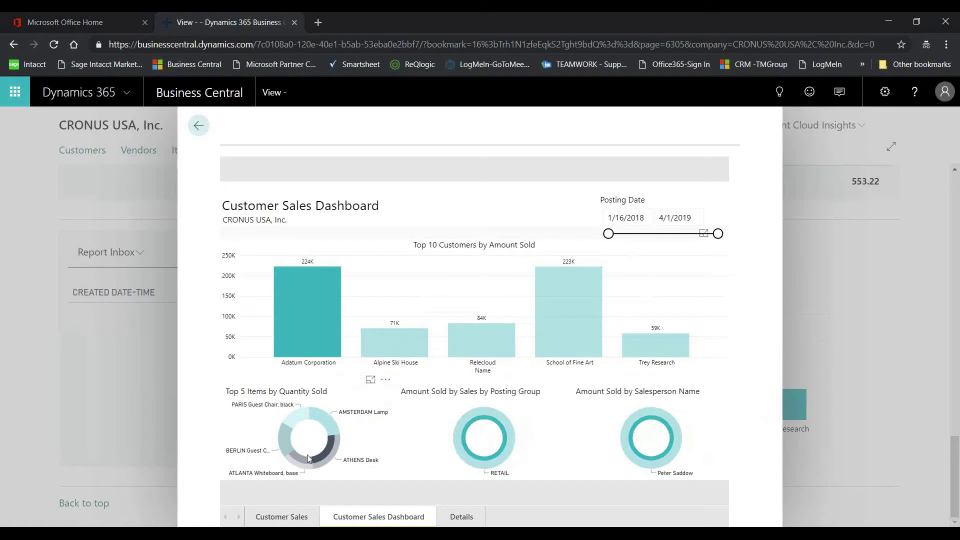
Highlight the sales dashboard's charts for Alpine Ski House, Relecloud, Trey Research and School of Fine Art, one after another.
click(400, 337)
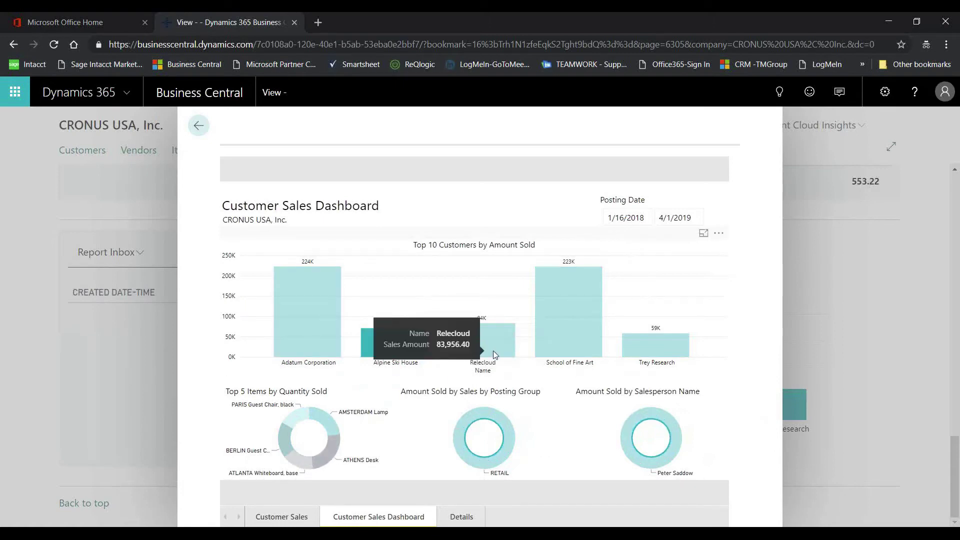
click(503, 341)
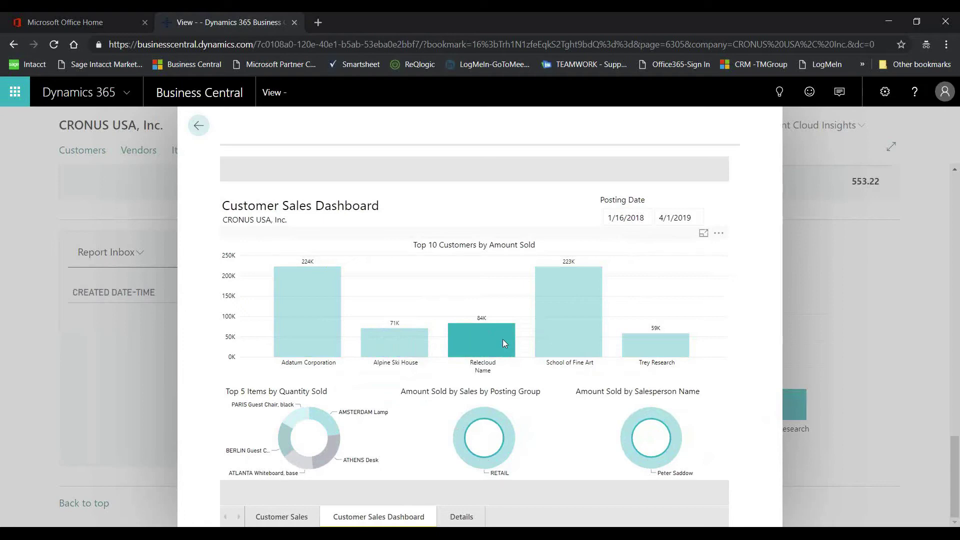
click(656, 345)
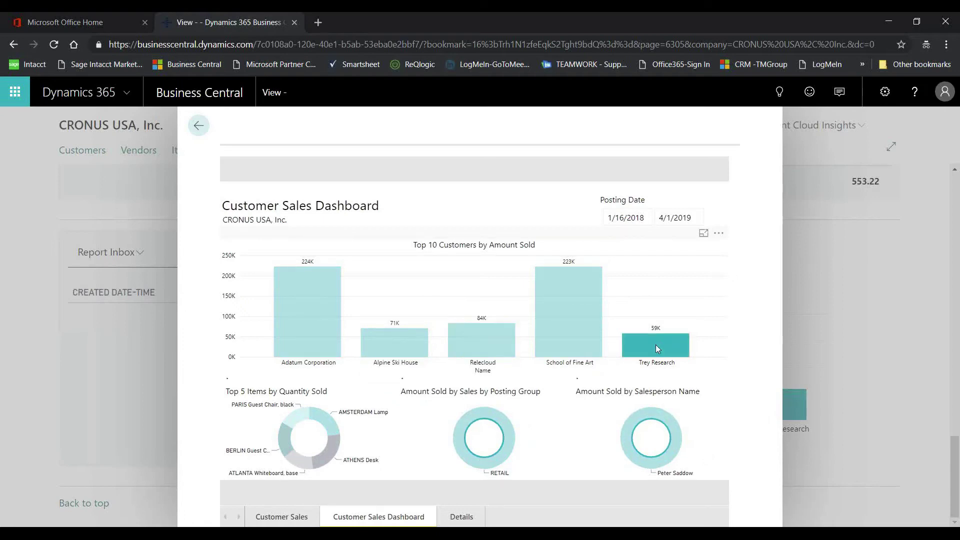
click(593, 314)
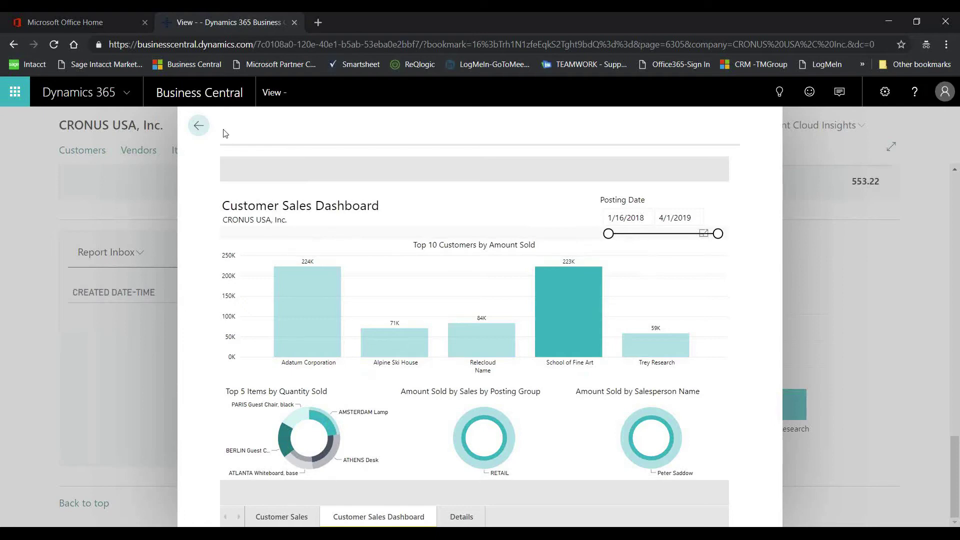
Close the expanded Power BI report and return to the start of the home page.
click(199, 129)
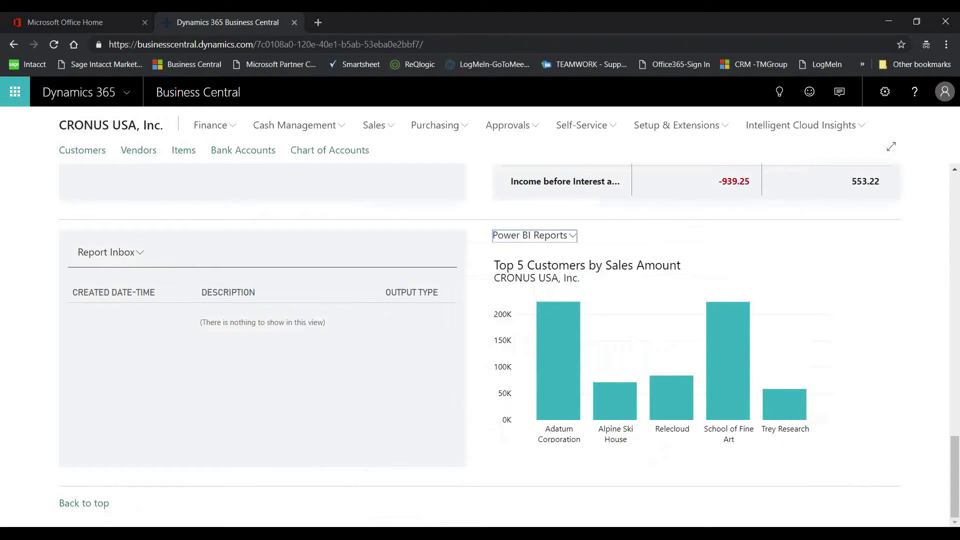
scroll(492, 270, up, 10)
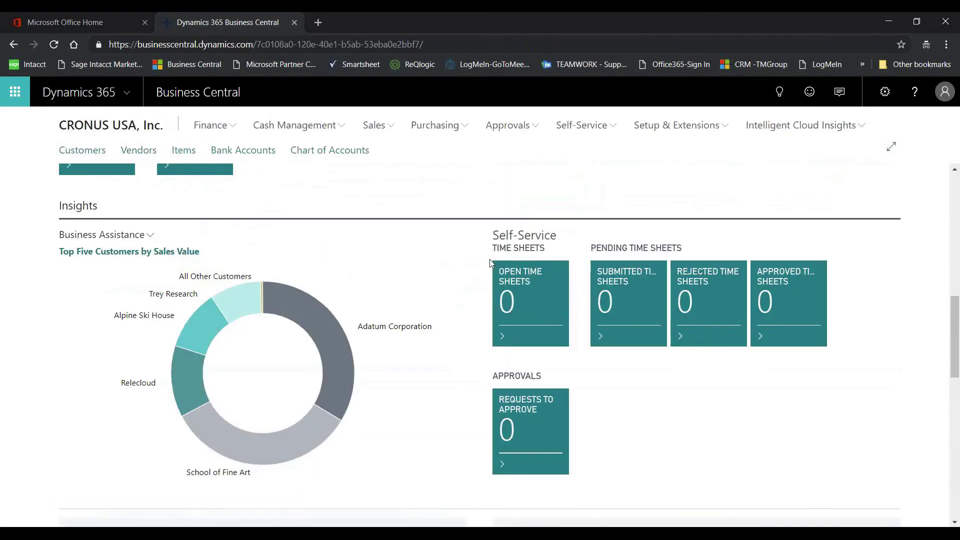
scroll(492, 267, up, 10)
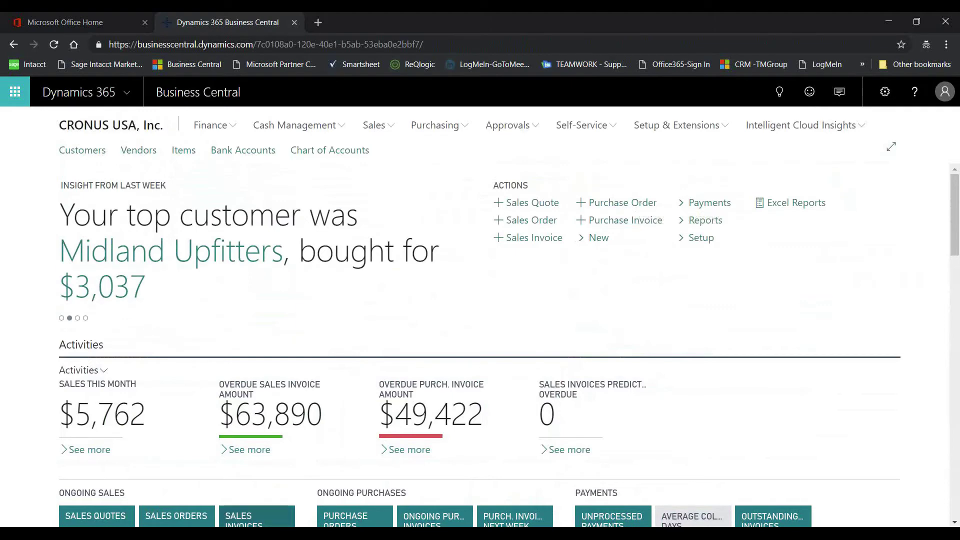
Switch to the Outlook inbox and show the new document types its Business Central add-in offers.
click(262, 534)
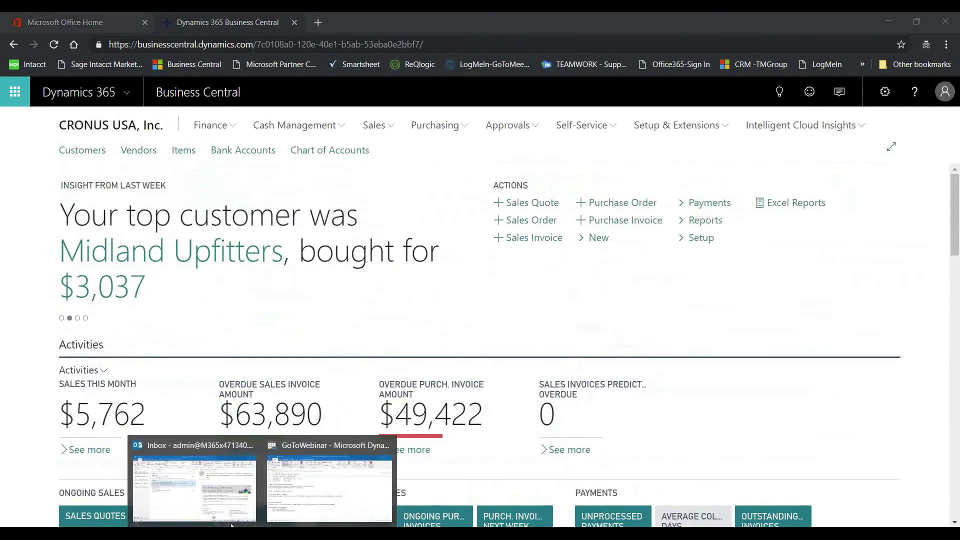
click(166, 499)
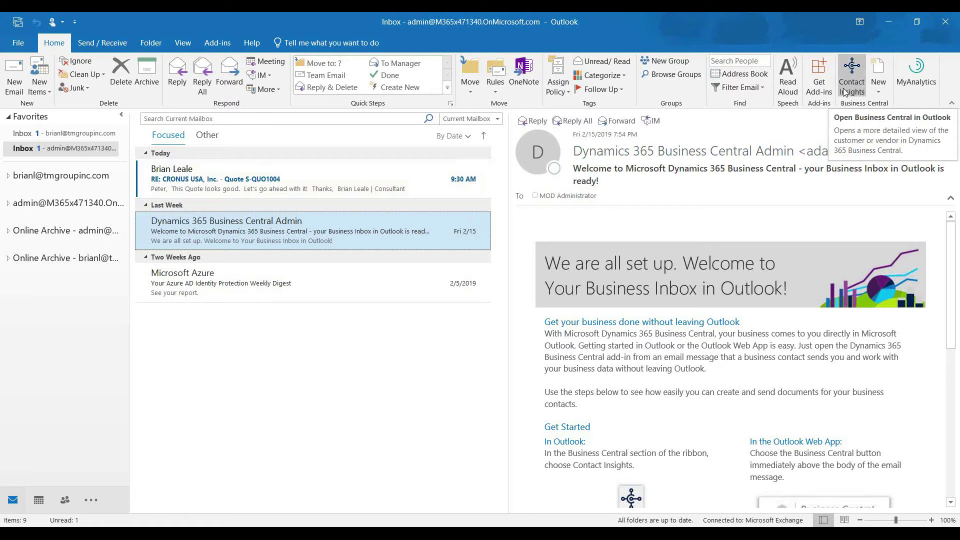
click(879, 83)
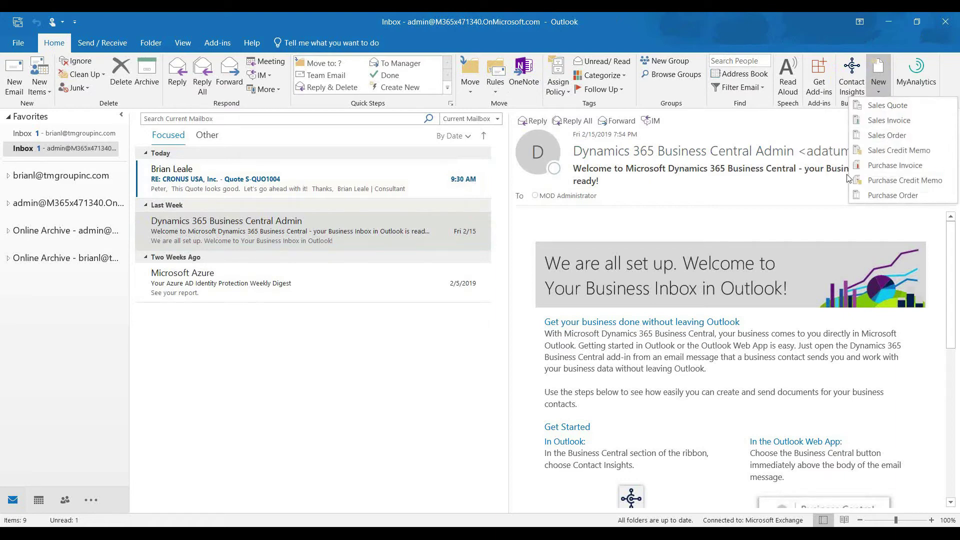
click(786, 221)
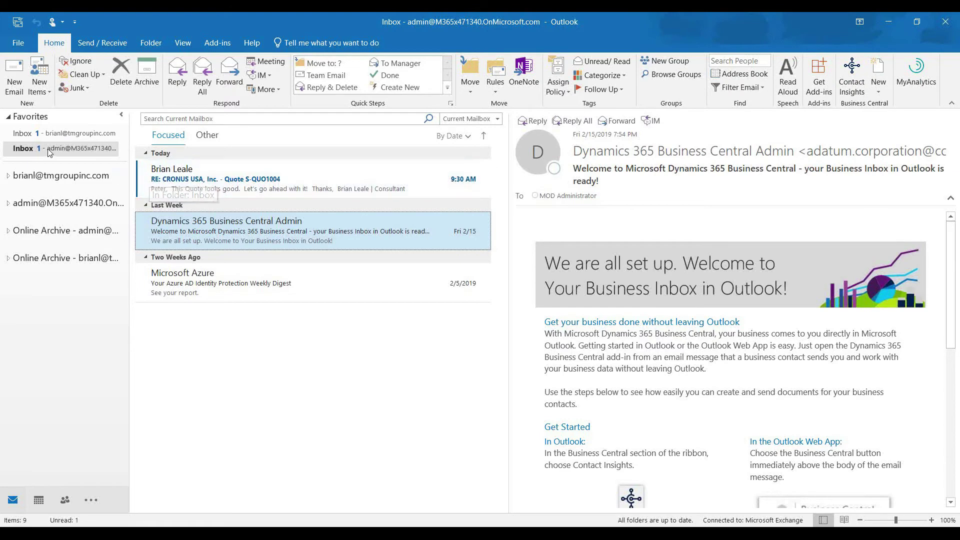
Show the unread messages in the other account's inbox and view the sales quote PDF attached to the administrator's email.
click(56, 134)
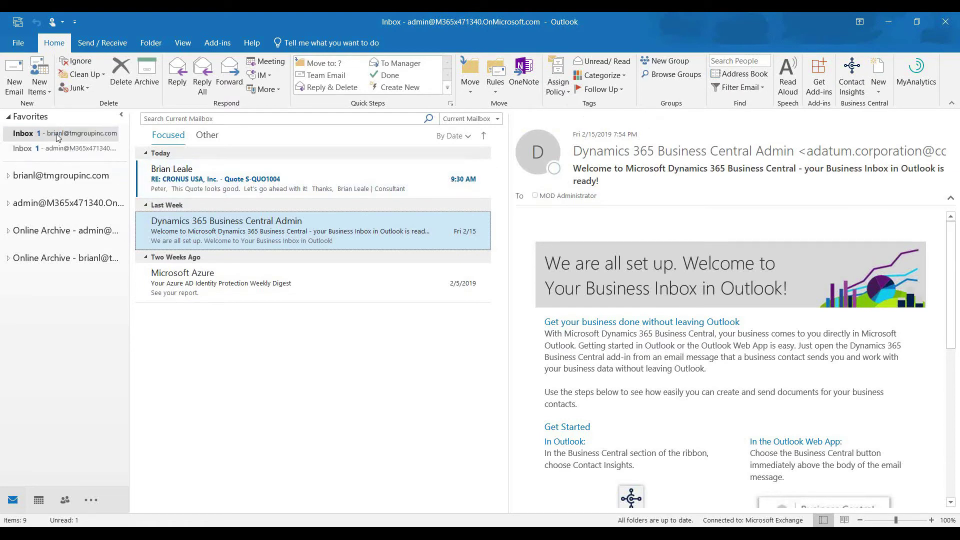
click(198, 137)
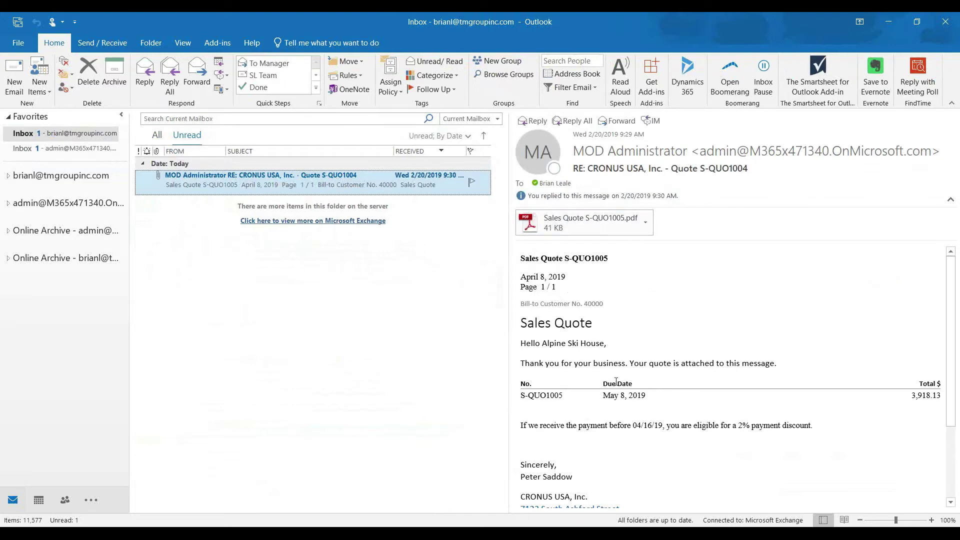
click(577, 228)
double_click(579, 230)
click(422, 306)
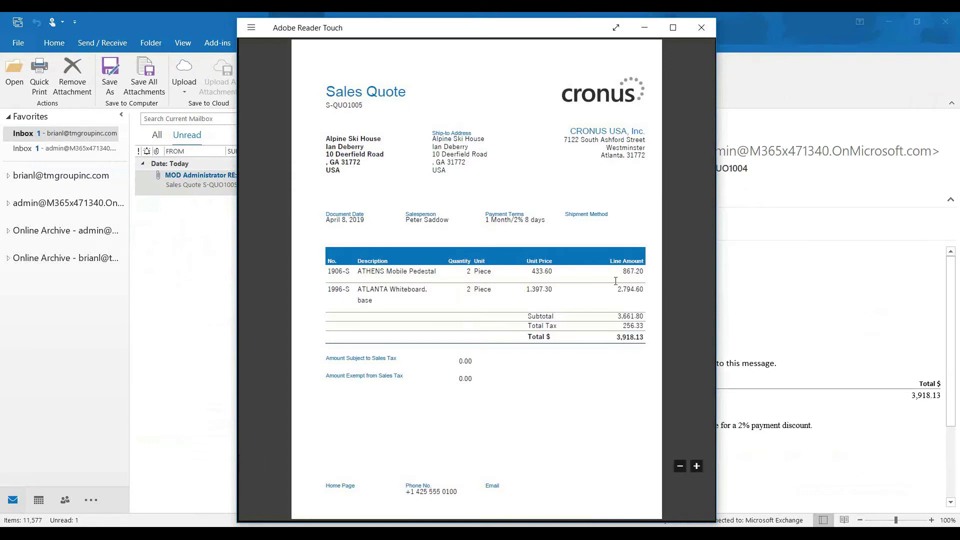
click(700, 28)
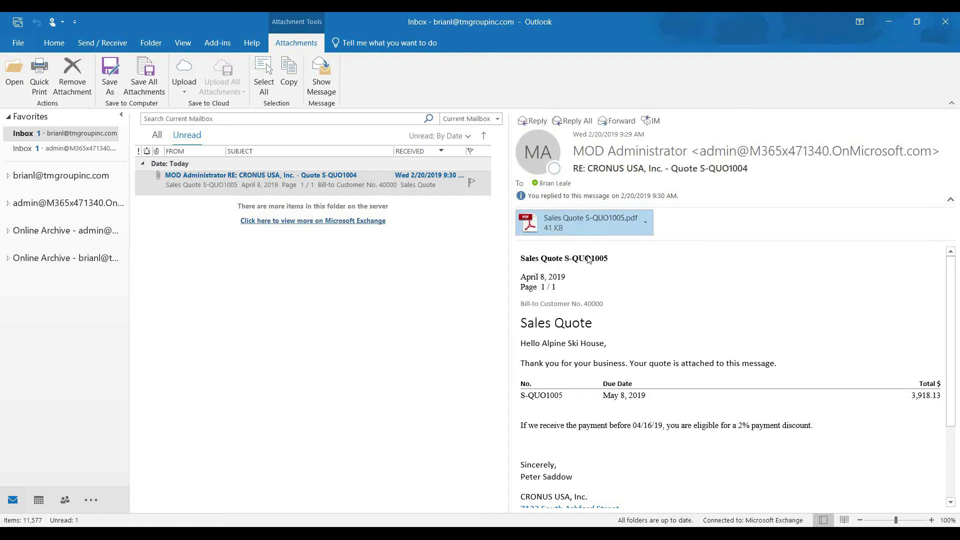
Open the customer's quote approval reply in the administrator inbox and show the linked Alpine Ski House quote in Document View.
click(79, 149)
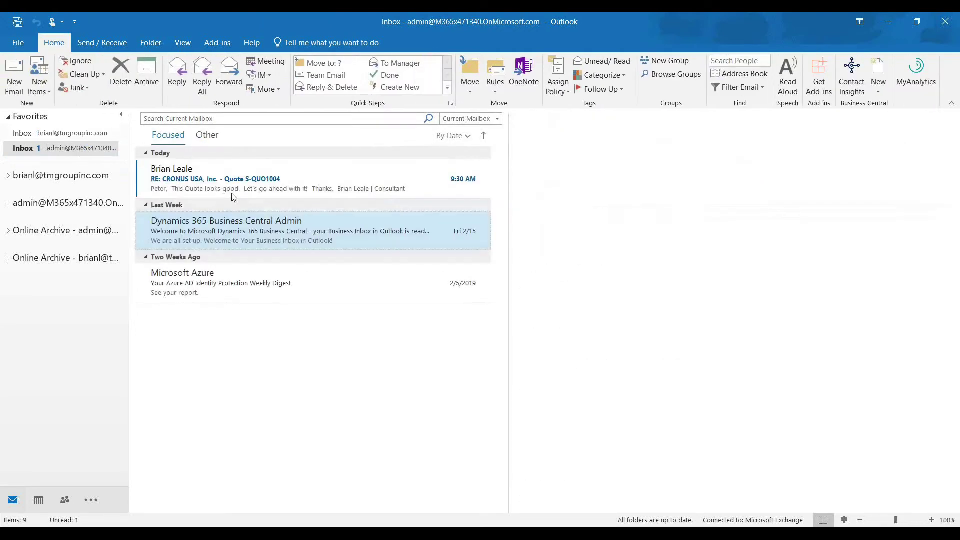
click(180, 184)
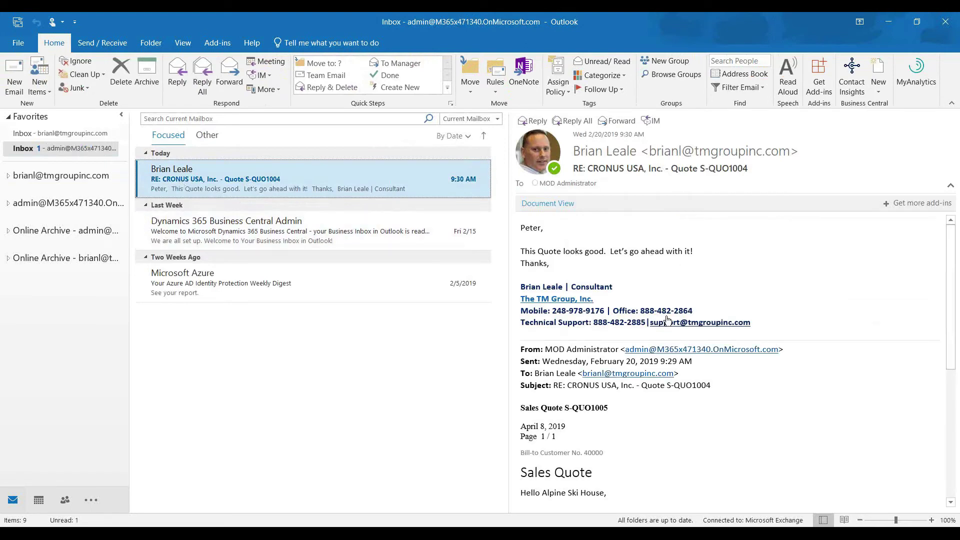
click(566, 207)
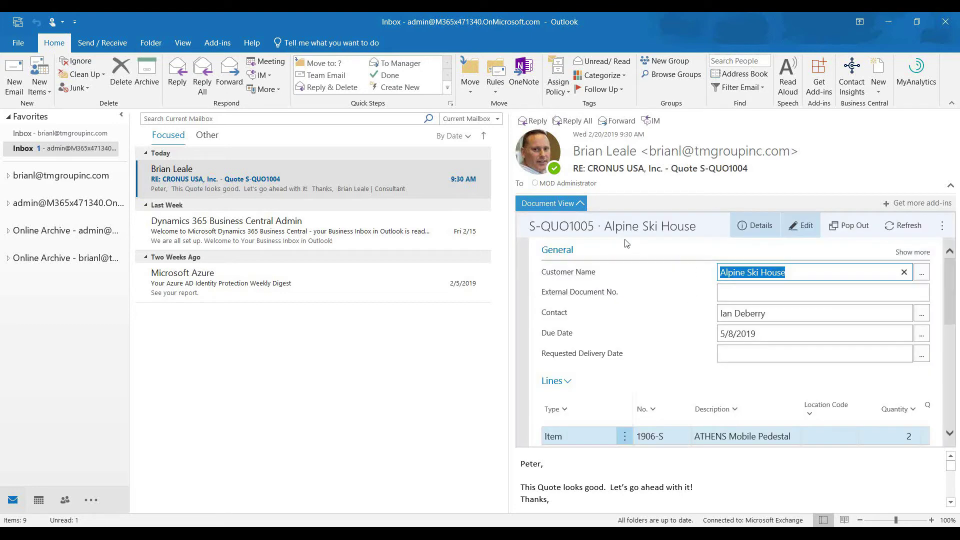
scroll(720, 501, down, 5)
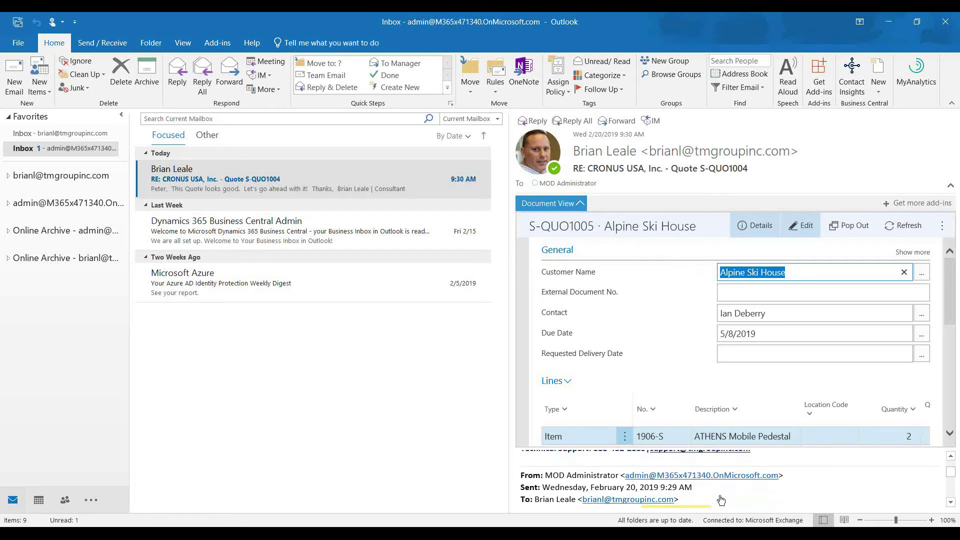
scroll(721, 500, down, 5)
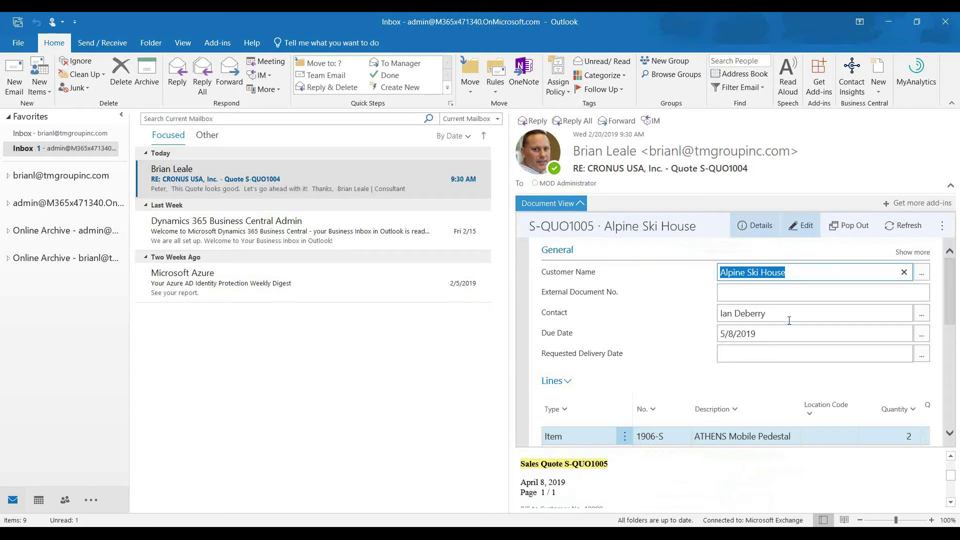
Convert the Alpine Ski House sales quote to an order and dismiss the inventory and overdue balance notifications.
click(942, 228)
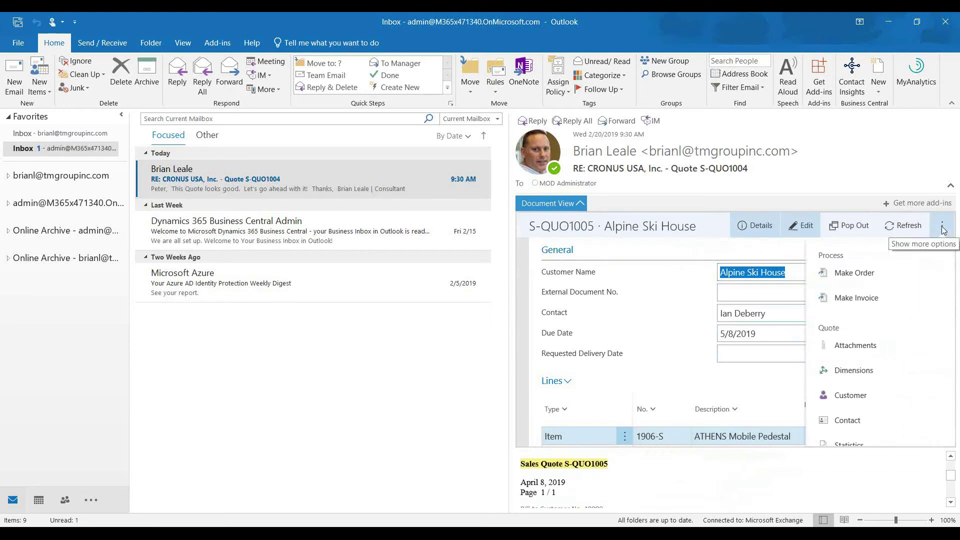
click(853, 275)
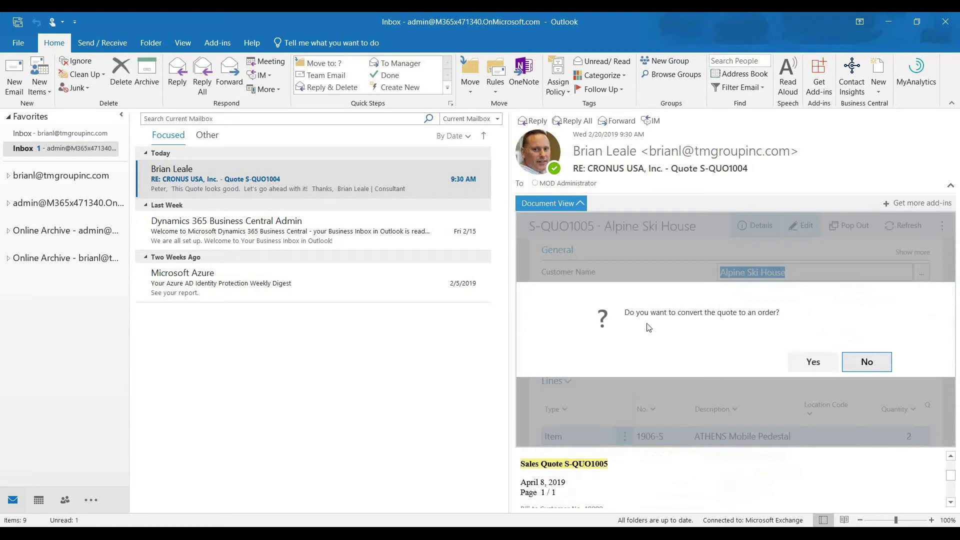
click(812, 363)
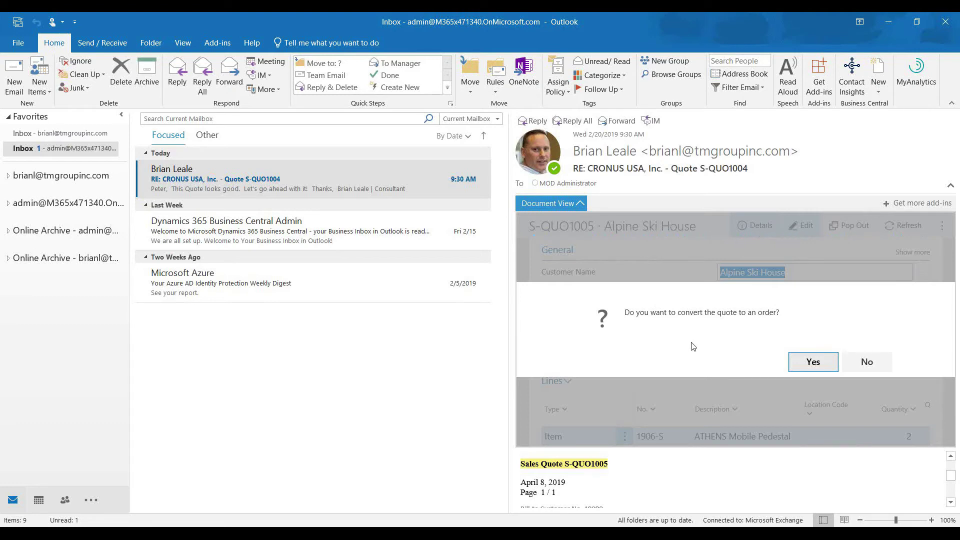
key(Return)
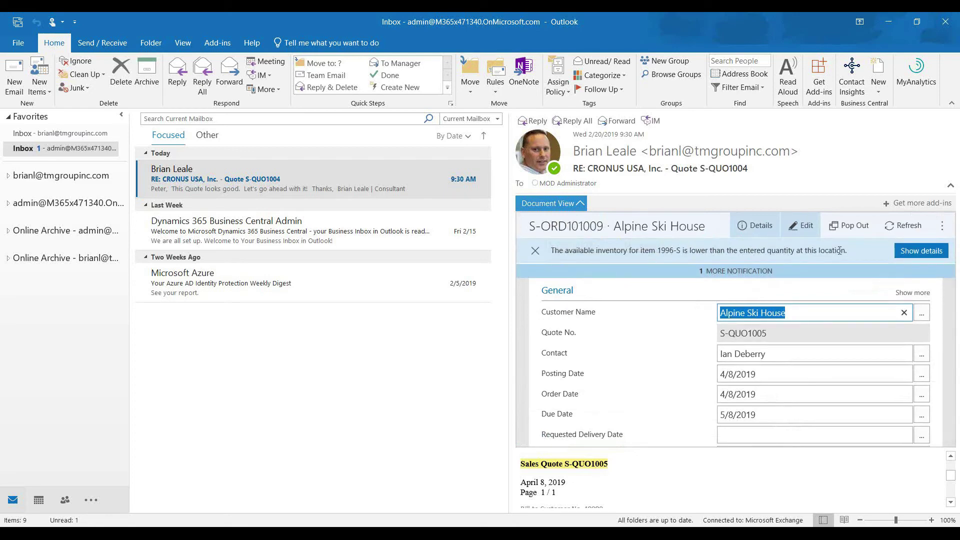
click(535, 251)
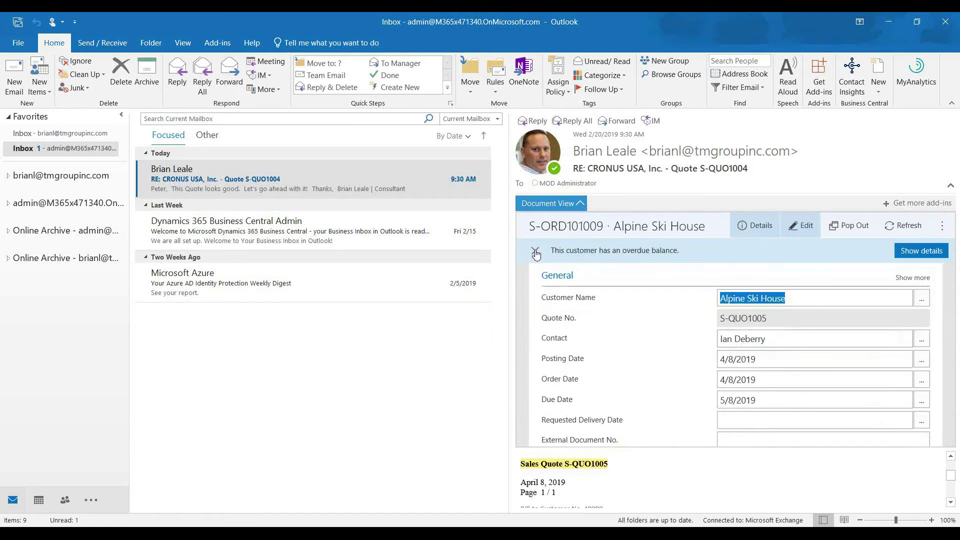
click(535, 250)
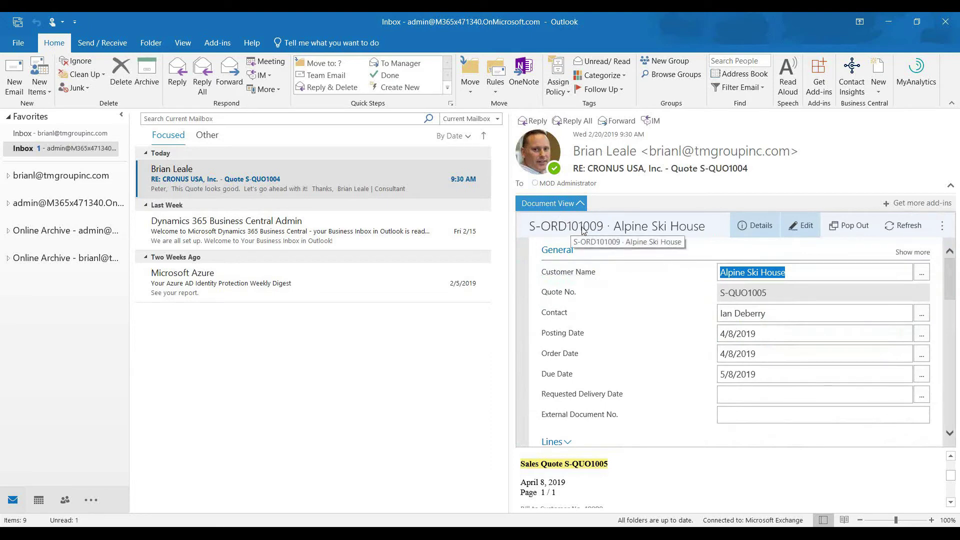
Switch back to Business Central and open the Sales Orders list to check for the new Alpine Ski House order.
click(890, 23)
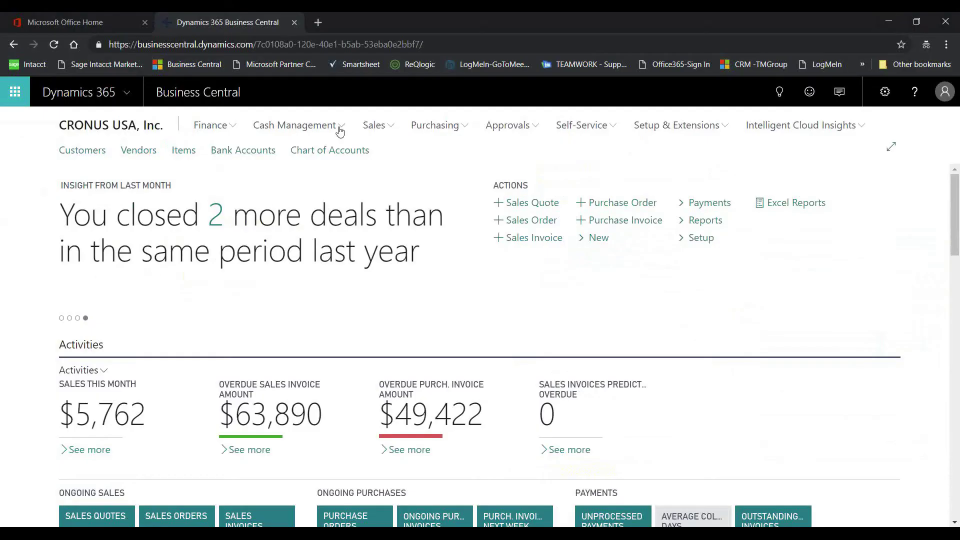
click(375, 127)
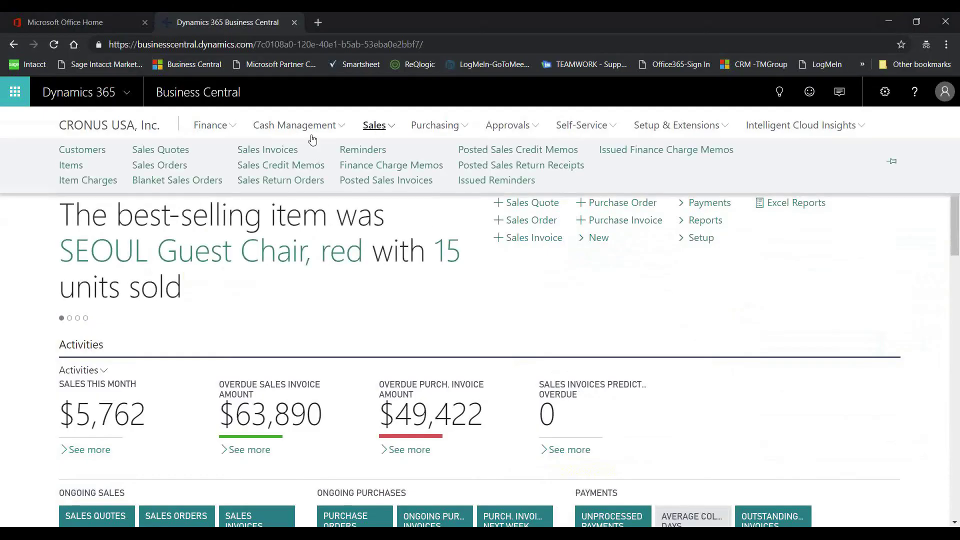
click(170, 167)
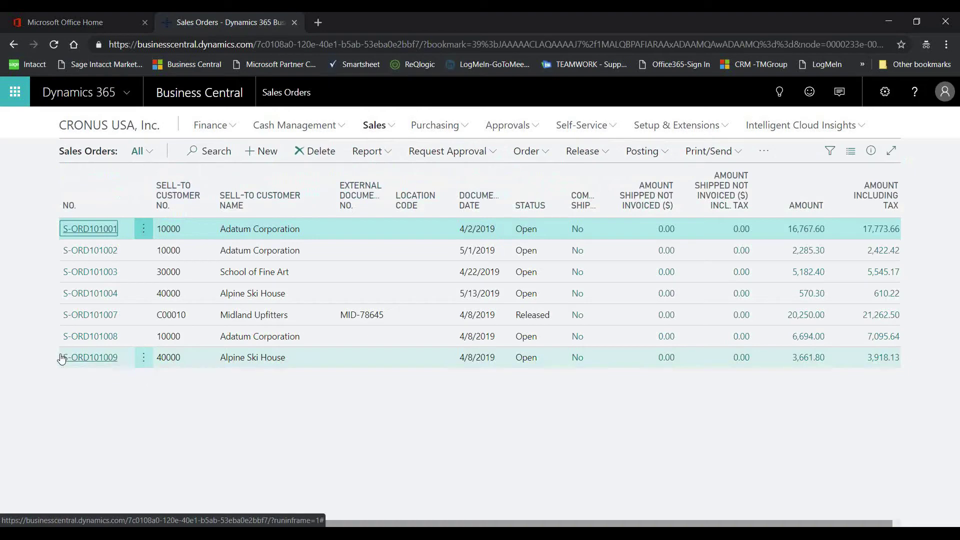
Review the highlighted quote reference and the new order's item lines and quantities in Outlook, and return to the Business Central sales orders.
click(263, 534)
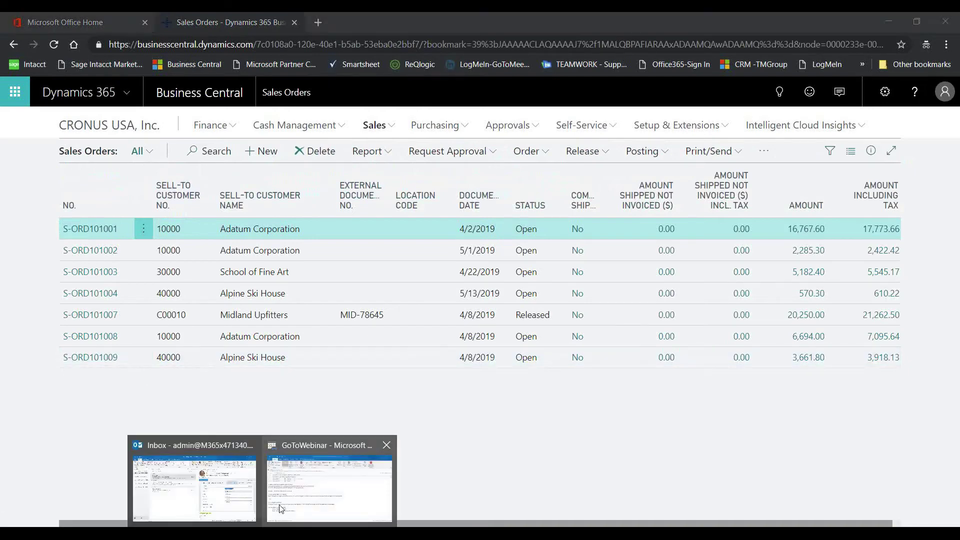
click(212, 501)
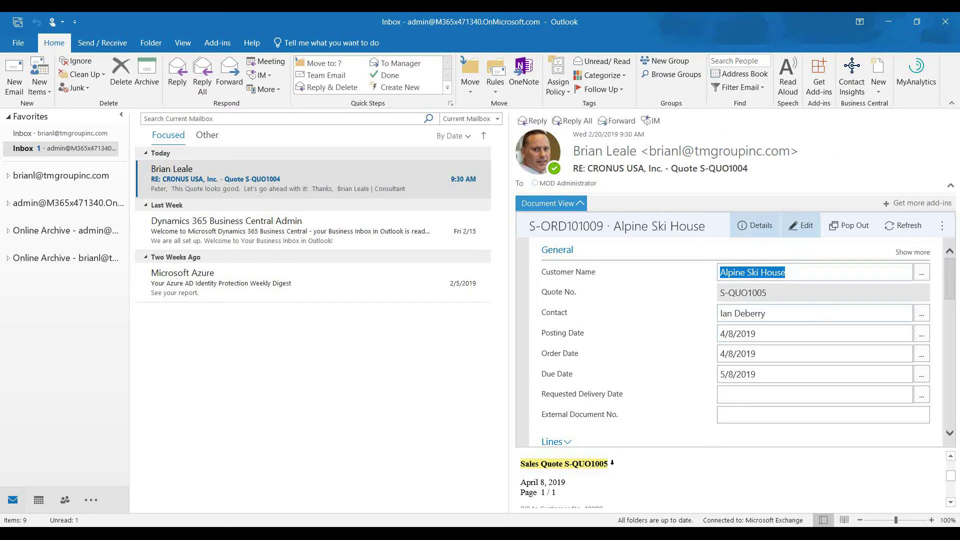
drag(522, 465, 616, 469)
click(615, 468)
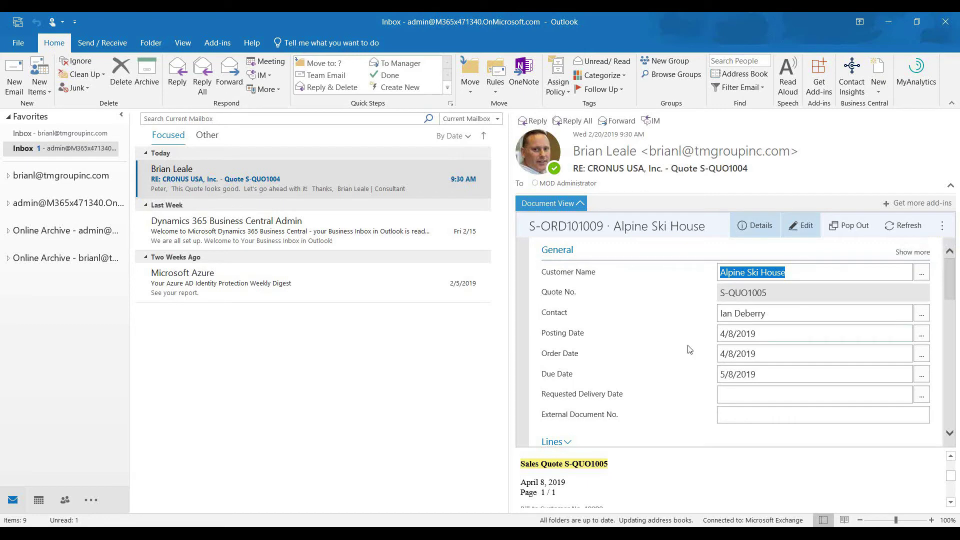
scroll(689, 350, down, 5)
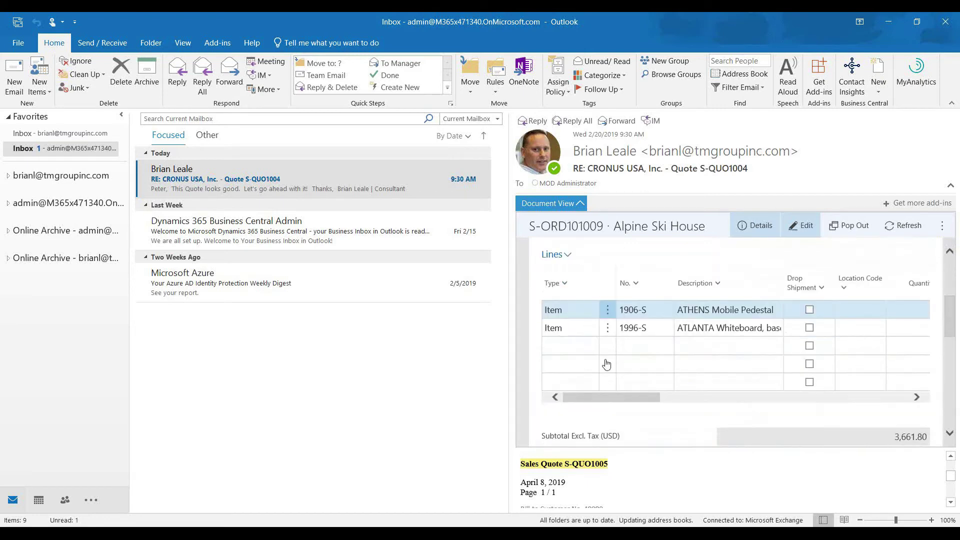
click(917, 398)
click(917, 397)
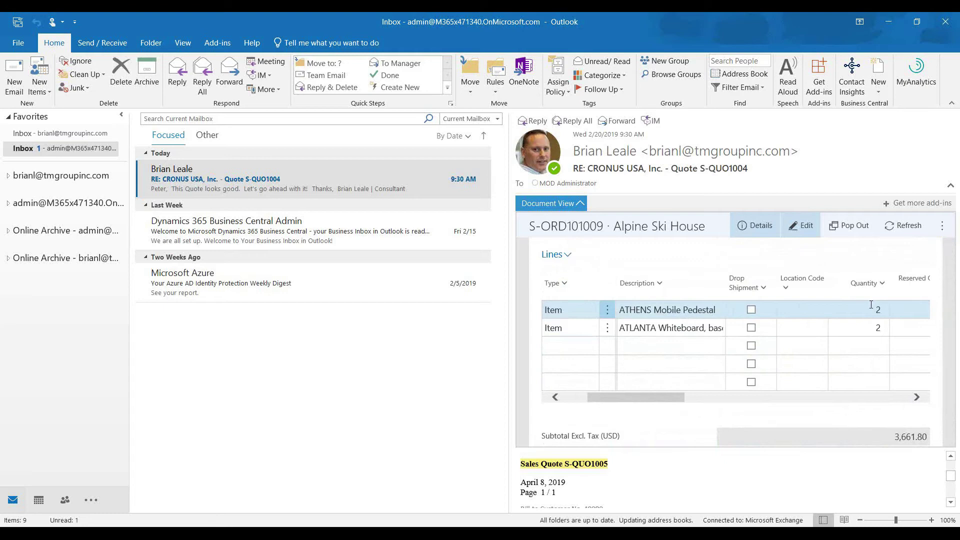
scroll(649, 476, down, 1)
scroll(650, 477, up, 1)
click(886, 22)
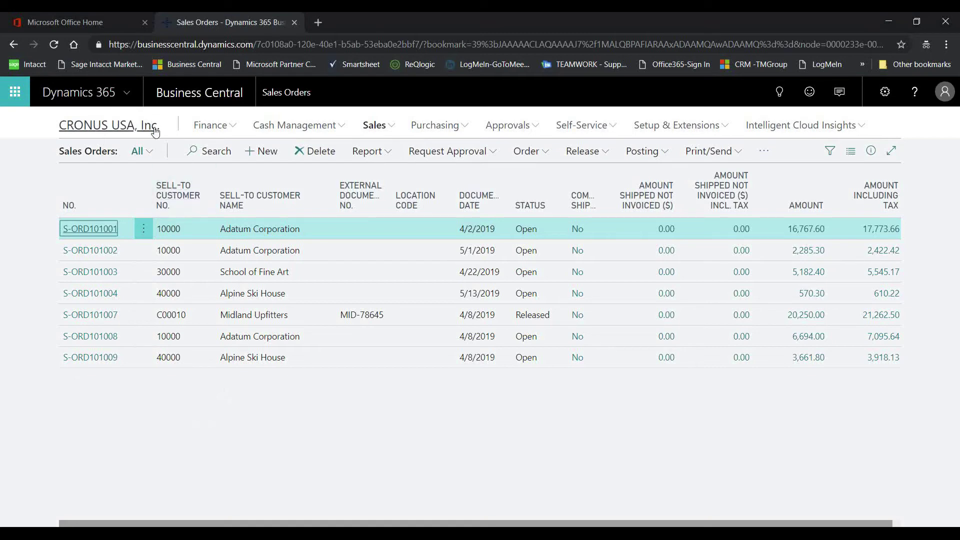
Open the Chart of Accounts from the finance area and export it with Edit in Excel.
click(225, 129)
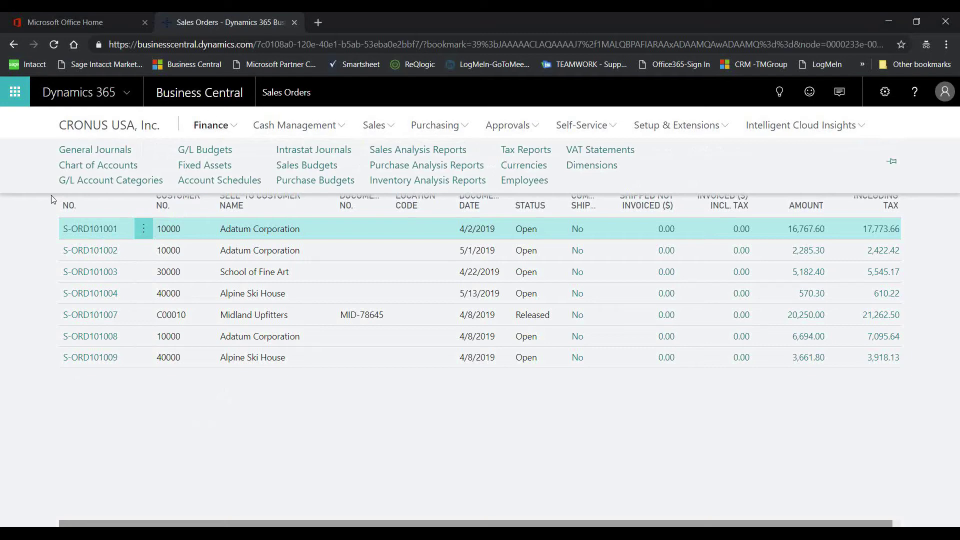
click(82, 167)
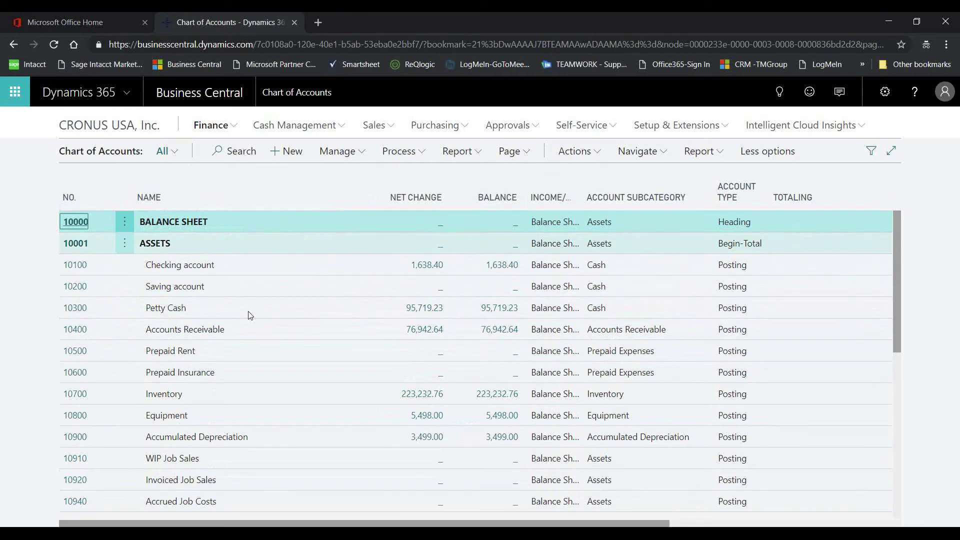
click(526, 156)
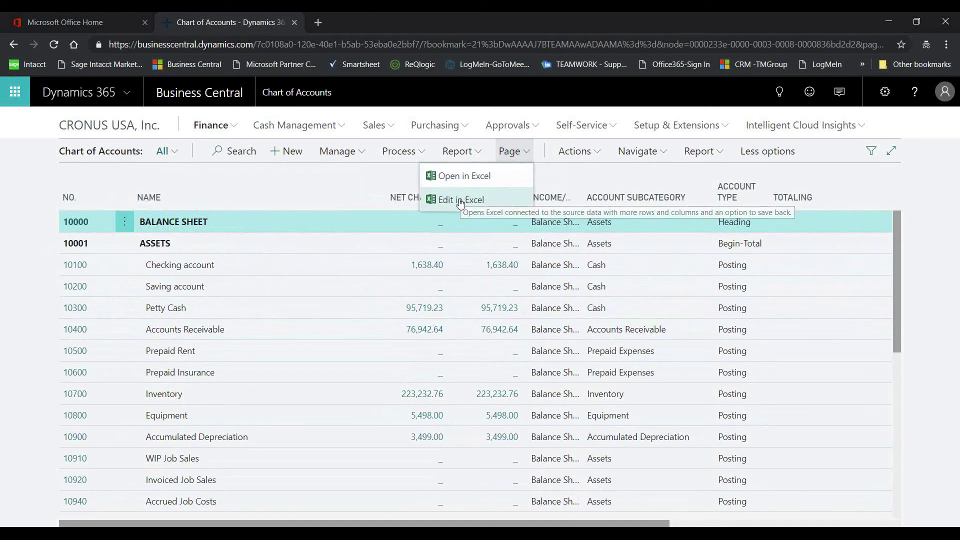
click(460, 200)
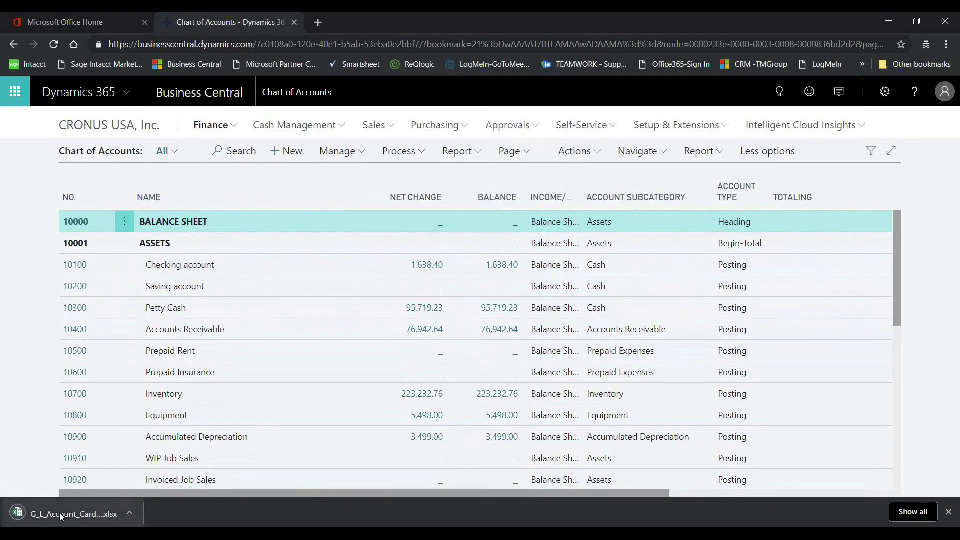
Open the downloaded G_L_Account_Card workbook in Excel, maximize its window and enable editing.
click(45, 515)
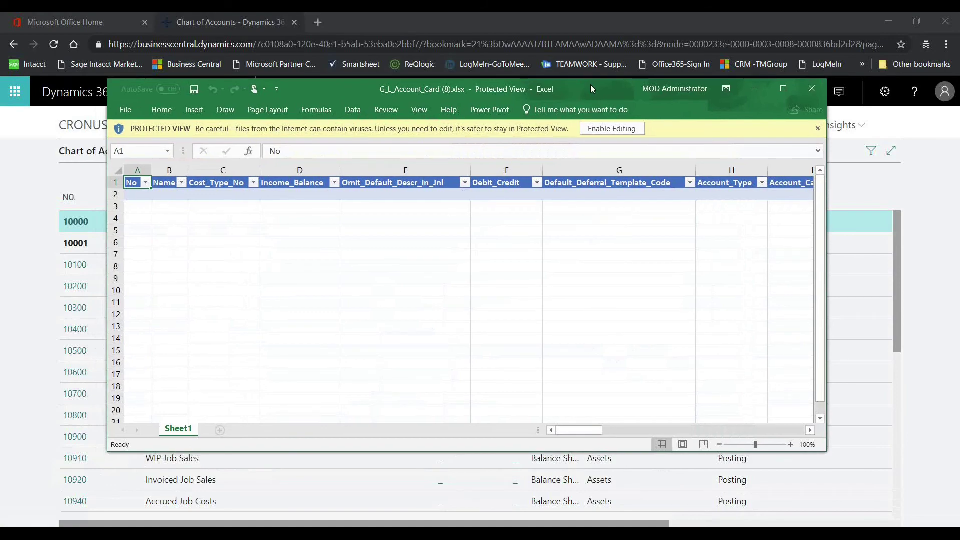
double_click(590, 85)
click(495, 61)
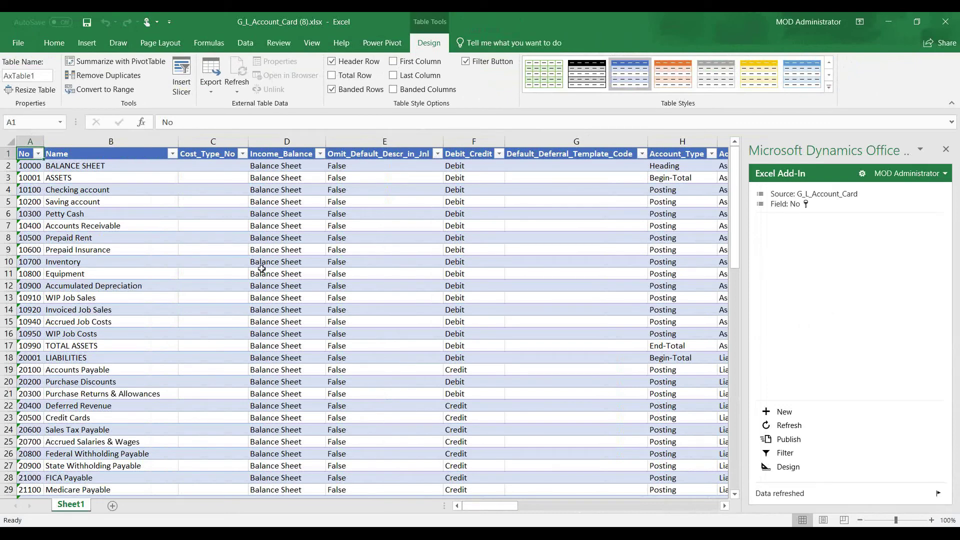
Change the Checking account's name in the worksheet to "Checking account - Chase Bank".
click(124, 169)
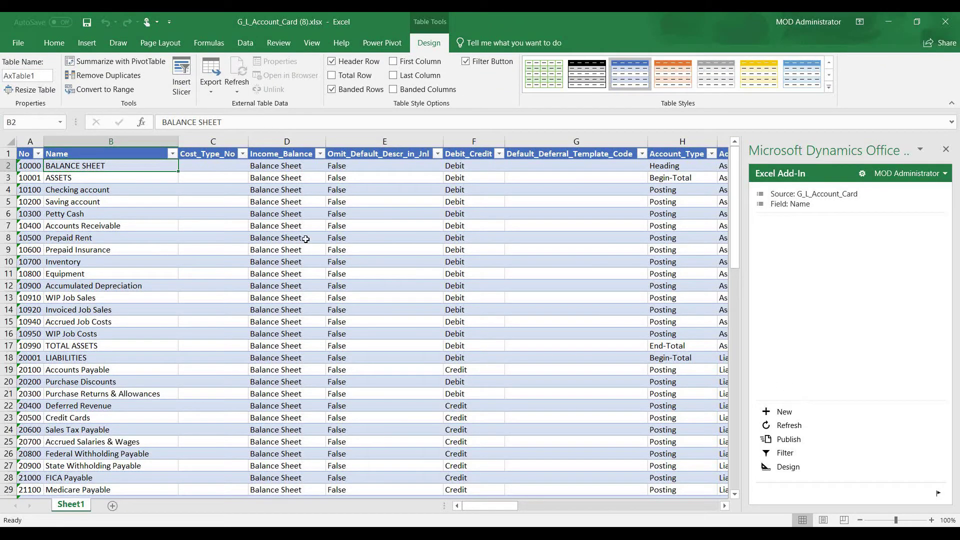
click(109, 190)
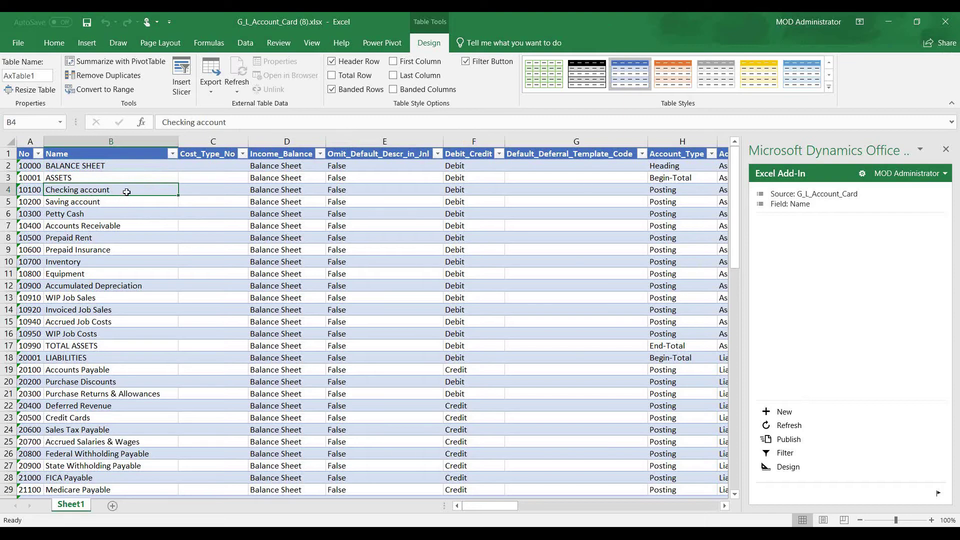
click(244, 125)
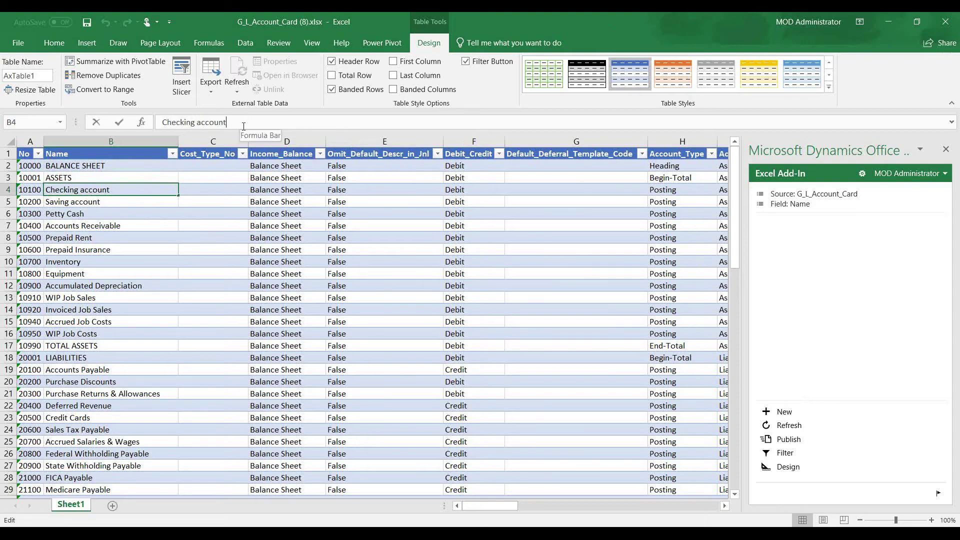
text(- )
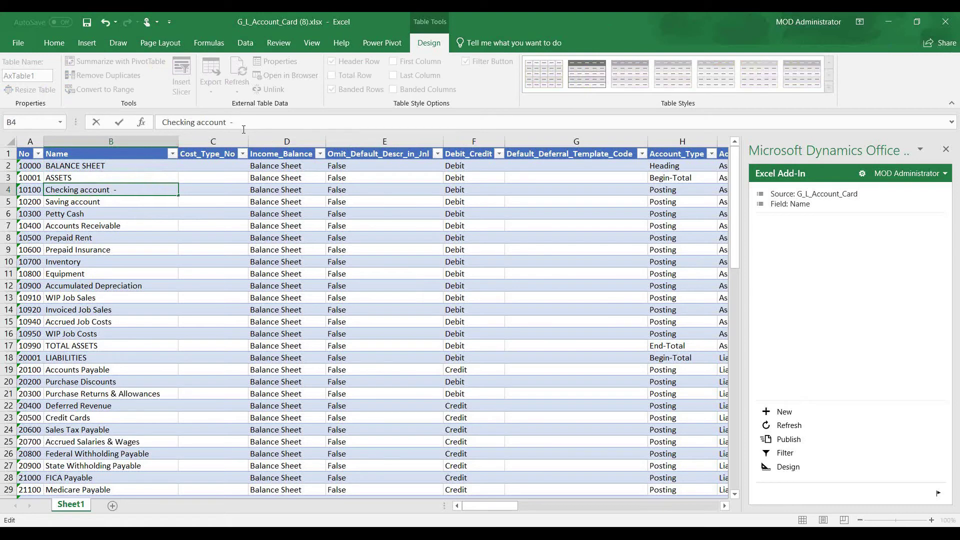
text(Chase Bank)
key(Tab)
click(130, 189)
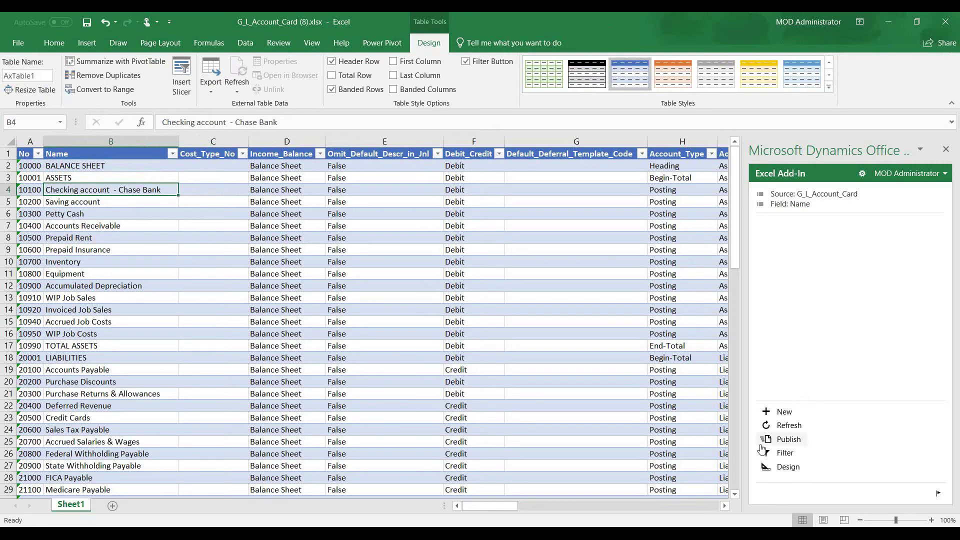
Publish the worksheet change to Business Central, then switch back there and reload the Chart of Accounts.
click(789, 439)
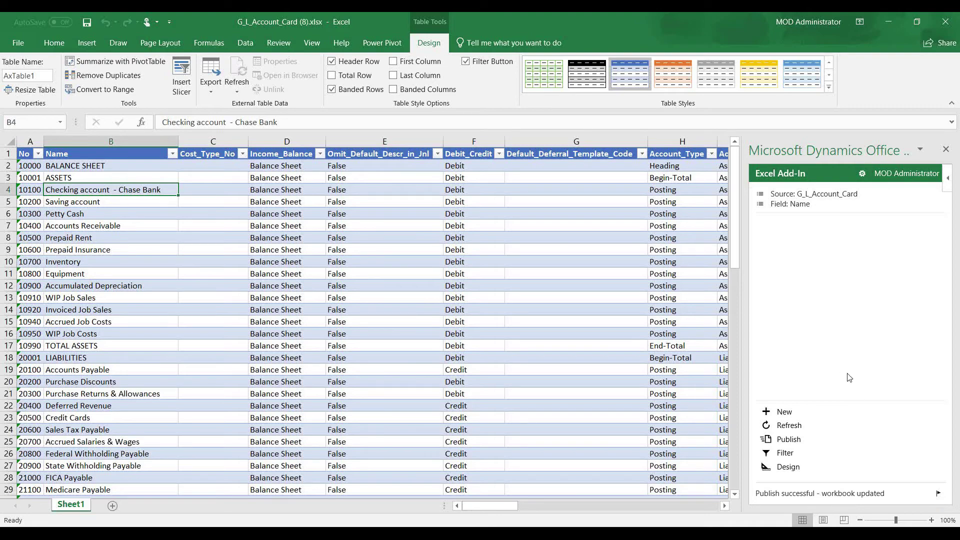
click(890, 21)
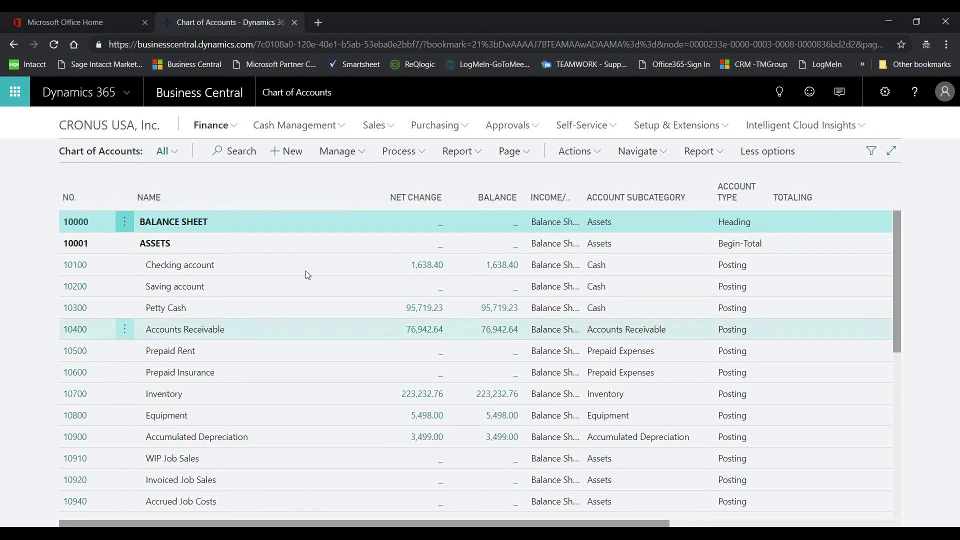
click(54, 44)
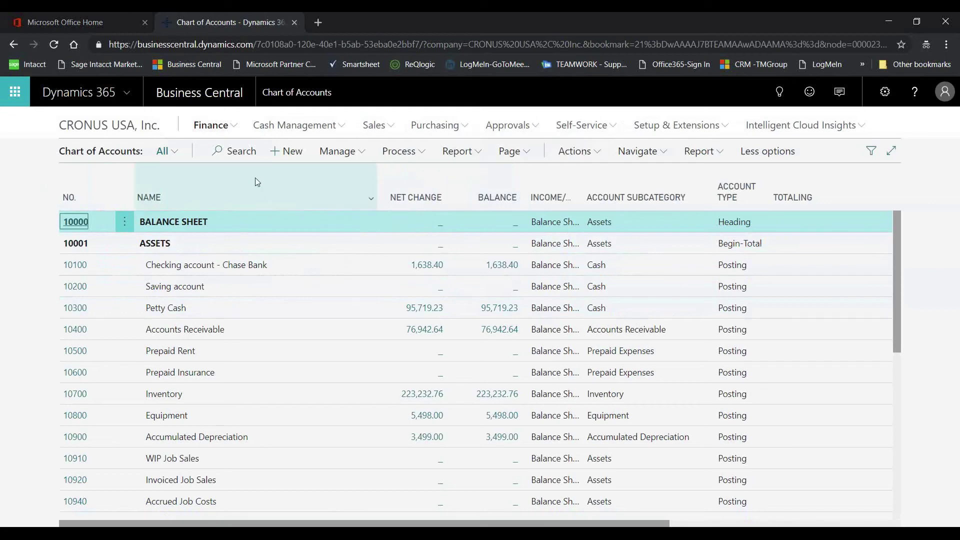
Open the general journals from the finance area and edit the DEFAULT journal batch.
click(210, 131)
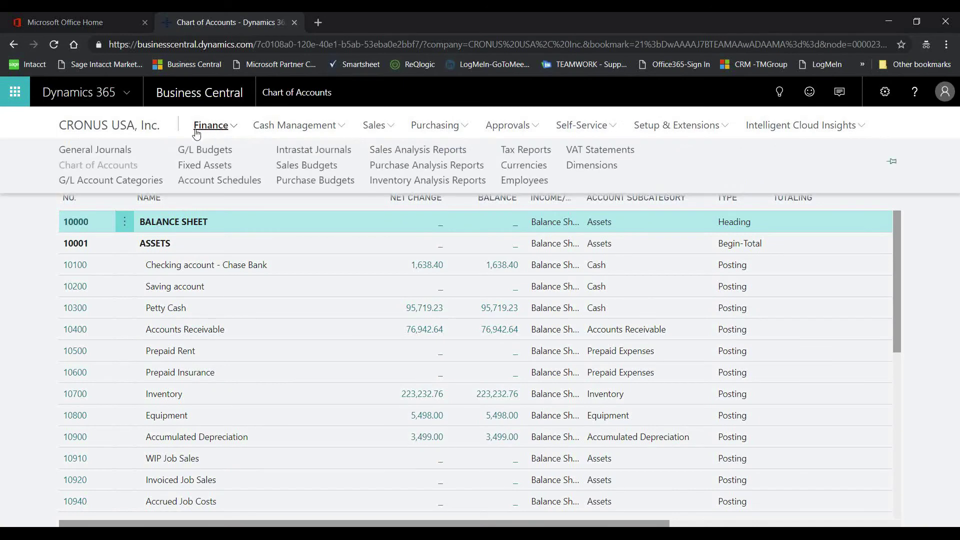
click(118, 155)
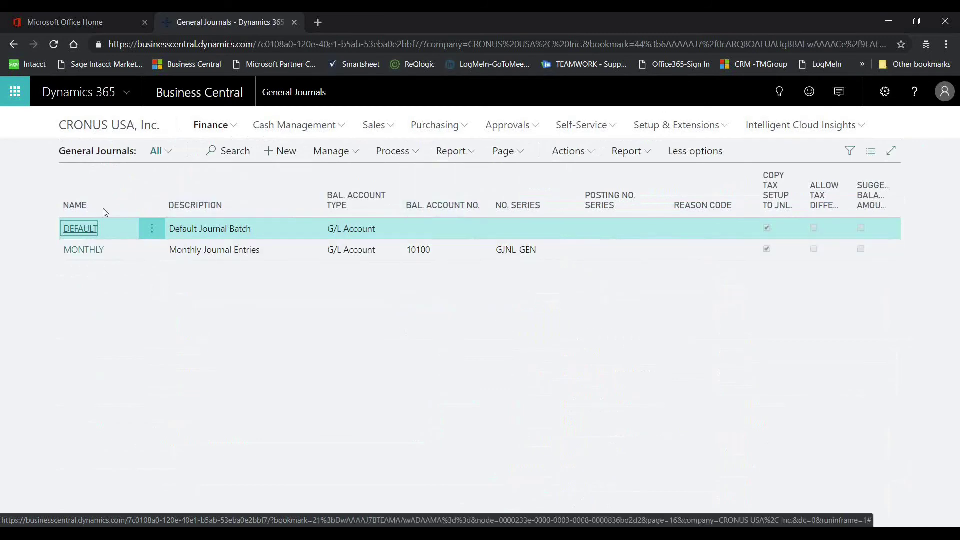
click(81, 230)
Set the journal's document number to "Office Supplies" and its posting date to today, 2/20/2019.
click(304, 192)
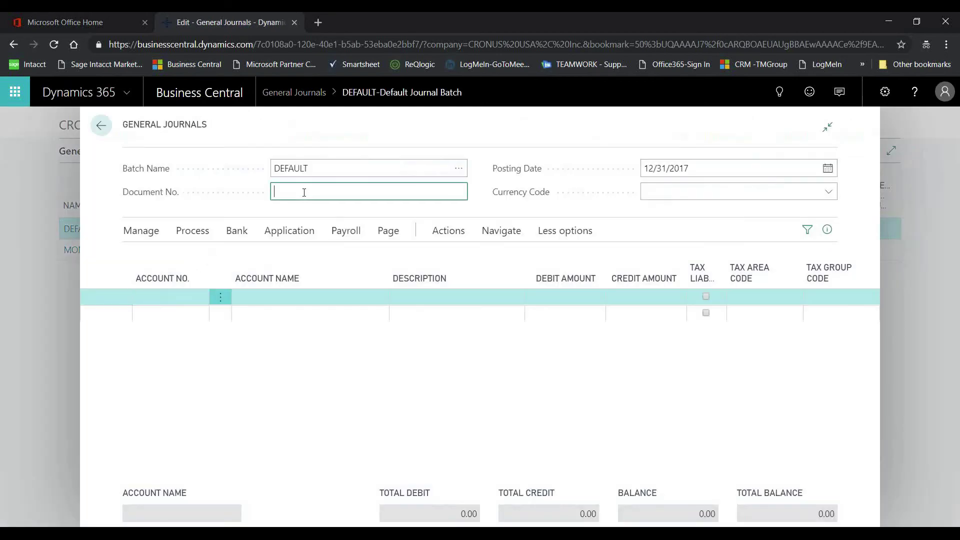
text(IO)
key(BackSpace)
key(BackSpace)
text(Office Supplies)
key(Tab)
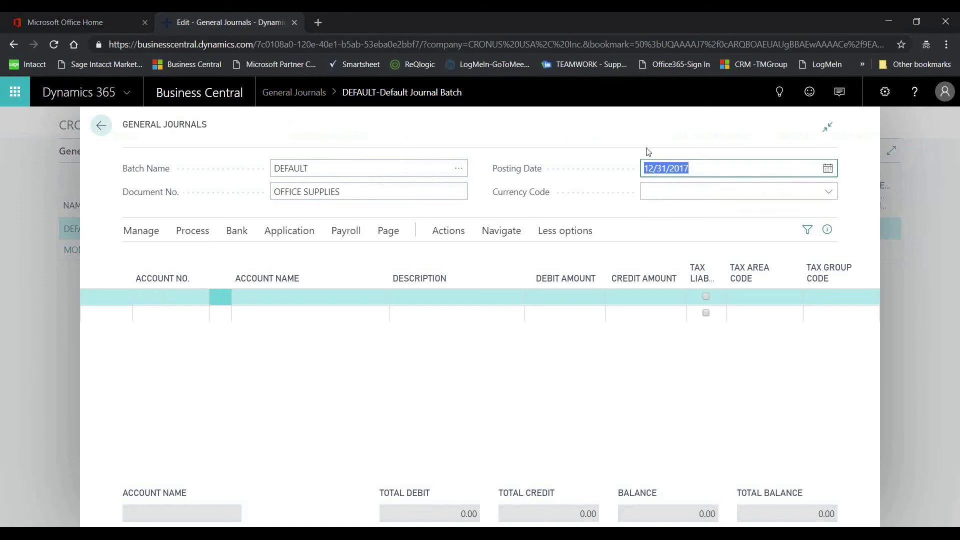
text(t)
key(Tab)
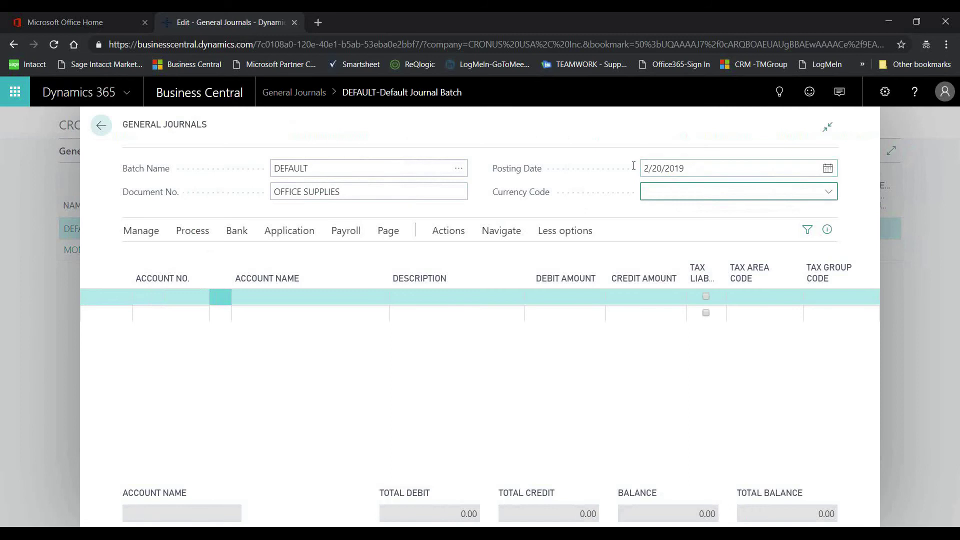
Look up the first journal line's account by "office", "614" and "suppli", and choose Office Supplies Expense.
click(164, 302)
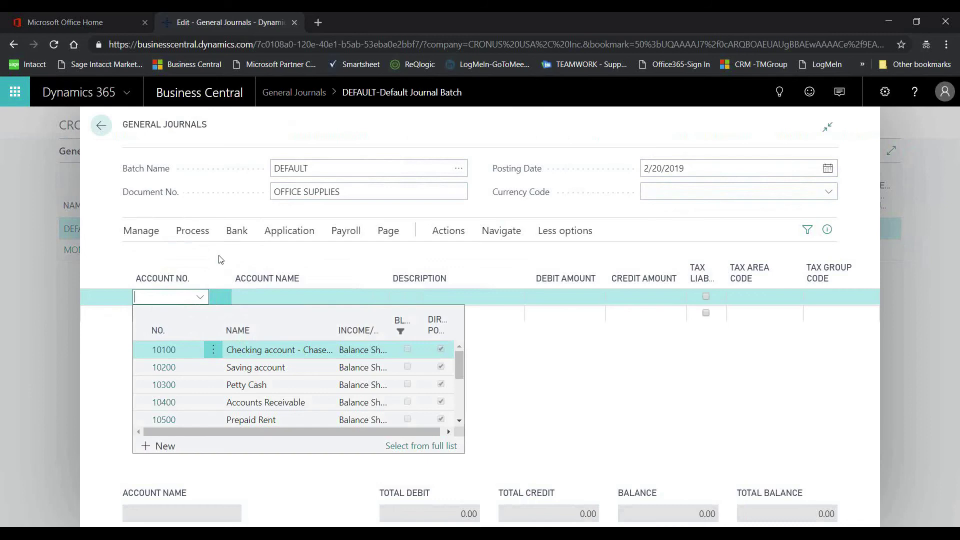
text(office)
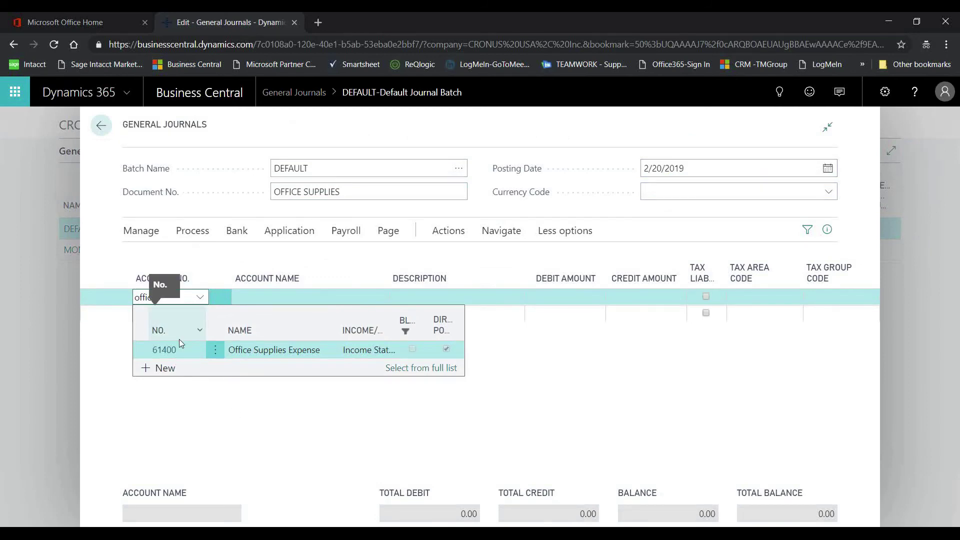
key(BackSpace)
key(BackSpace)
key(BackSpace)
key(BackSpace)
key(BackSpace)
key(BackSpace)
text(614)
key(BackSpace)
key(BackSpace)
key(BackSpace)
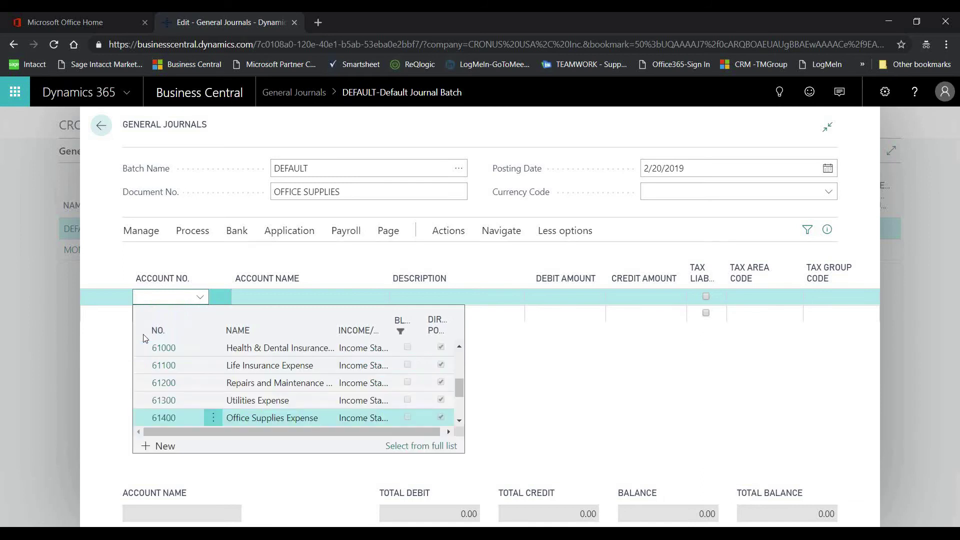
text(suppli)
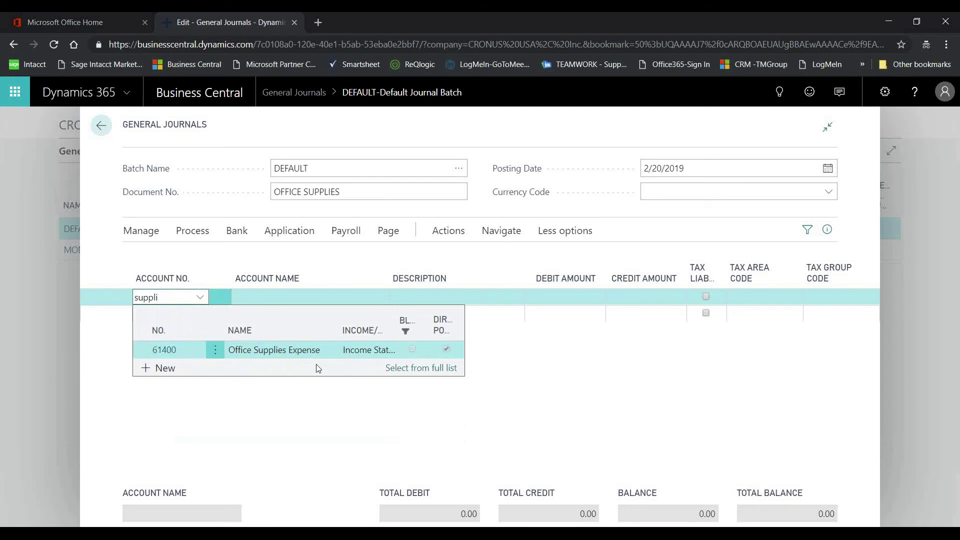
click(169, 353)
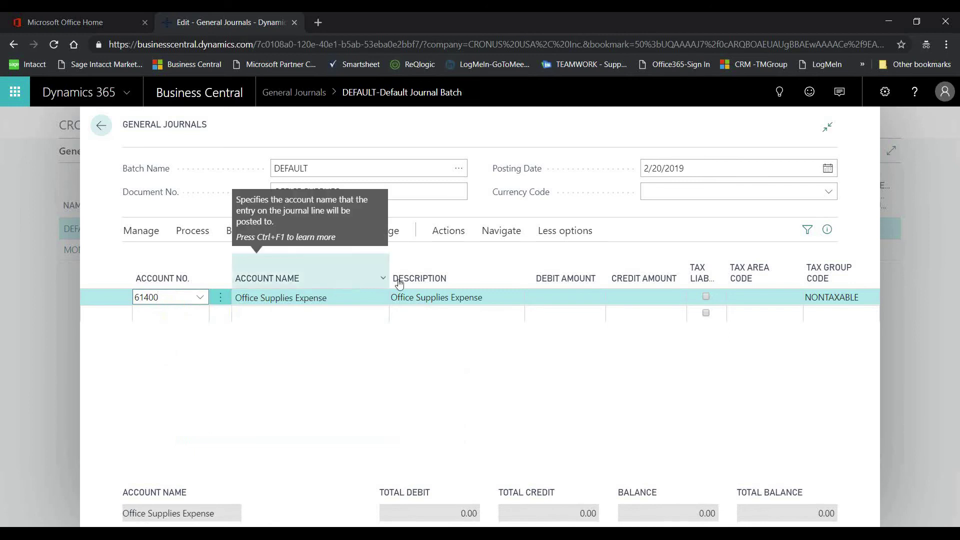
Enter a debit amount of 450 on the Office Supplies Expense journal line.
click(572, 312)
click(576, 299)
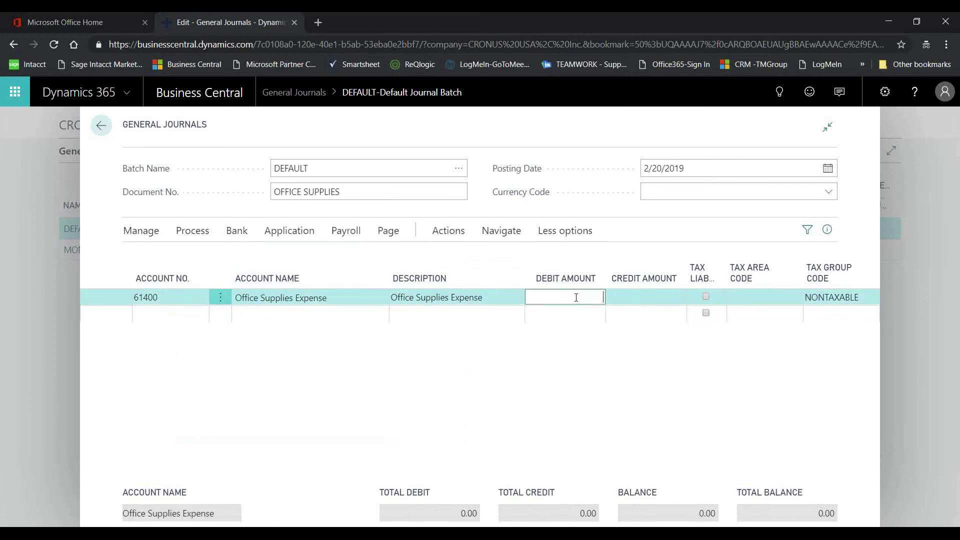
text(450)
key(Tab)
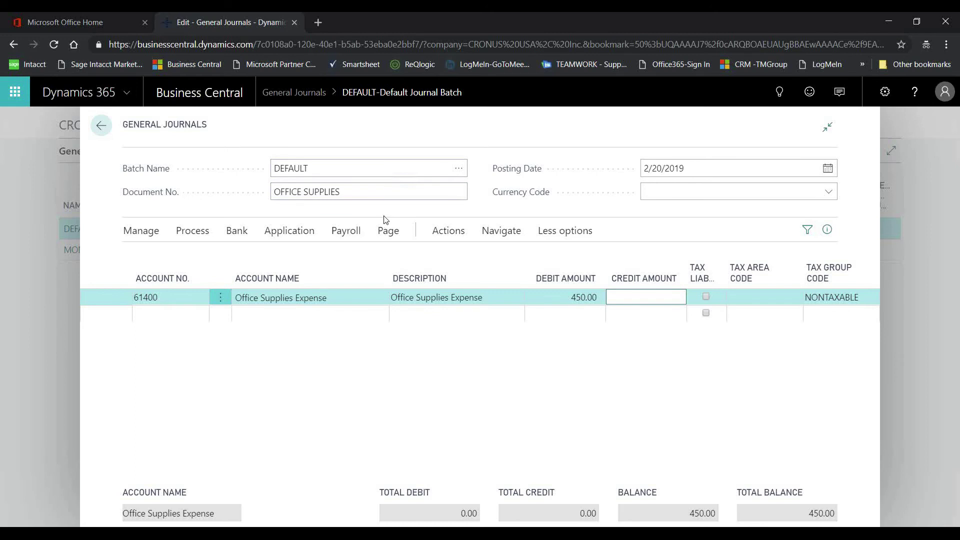
Assign the DEPARTMENT dimension with value SALES to the Office Supplies Expense line and close the dimension entries.
click(499, 236)
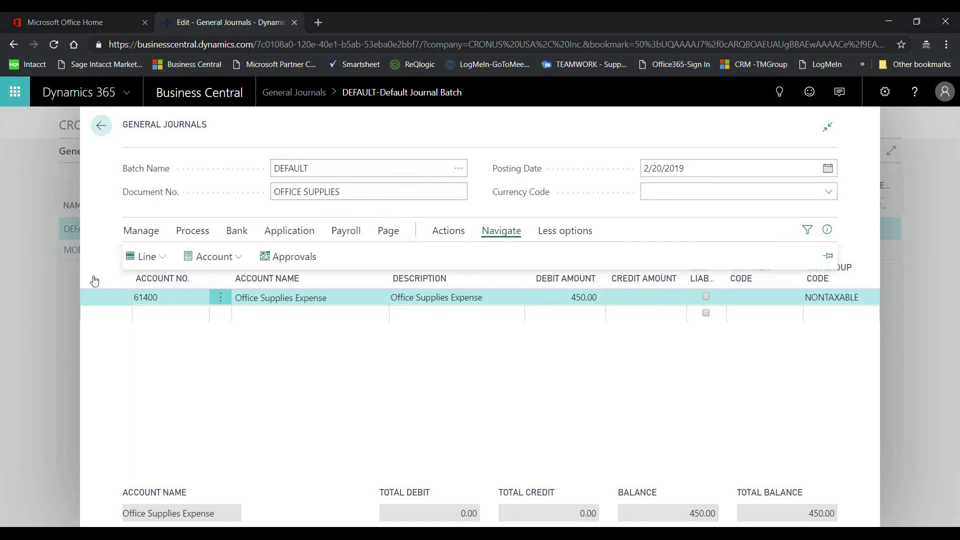
click(146, 258)
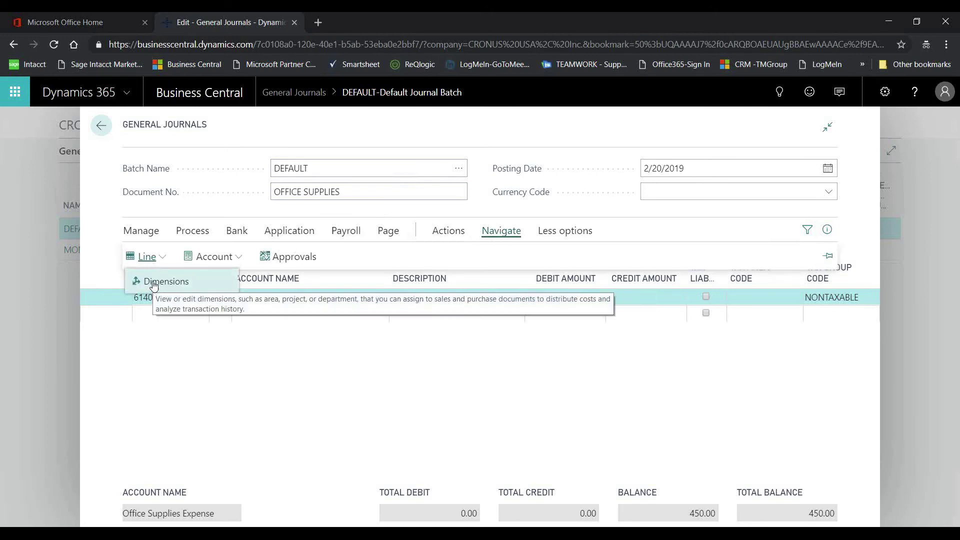
click(154, 283)
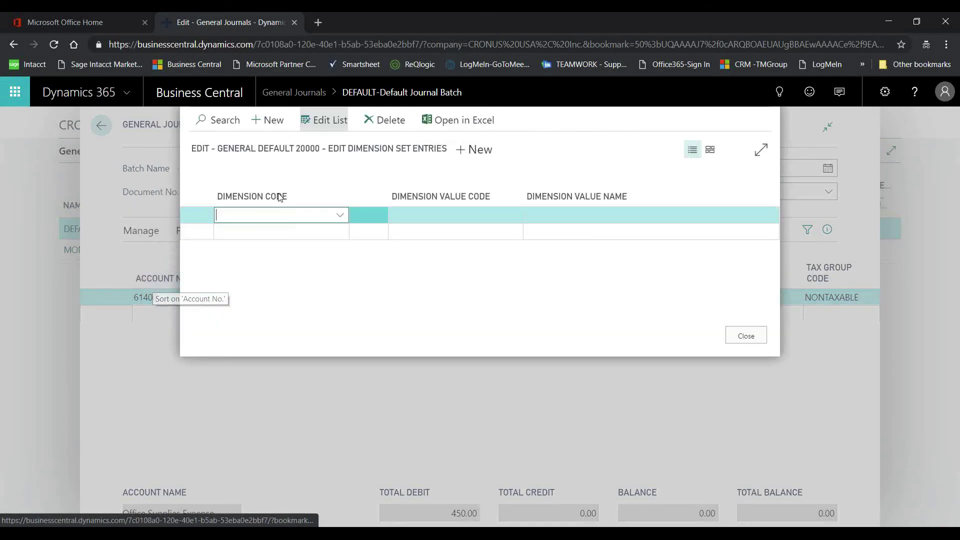
click(342, 215)
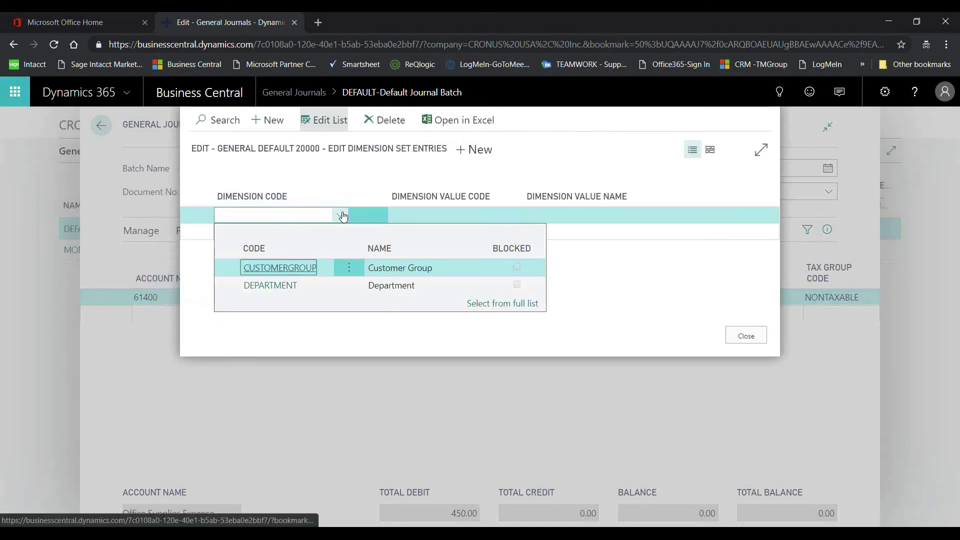
click(262, 285)
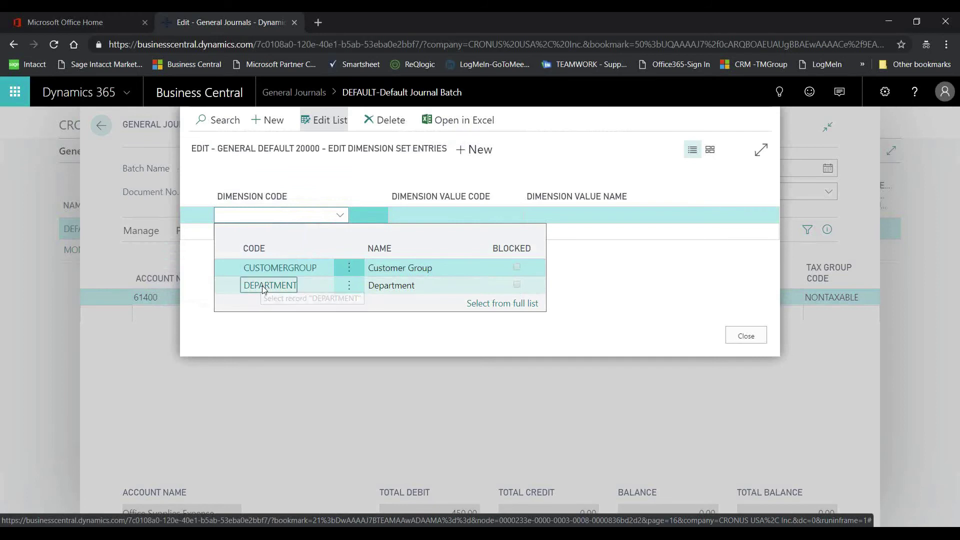
click(431, 216)
click(514, 215)
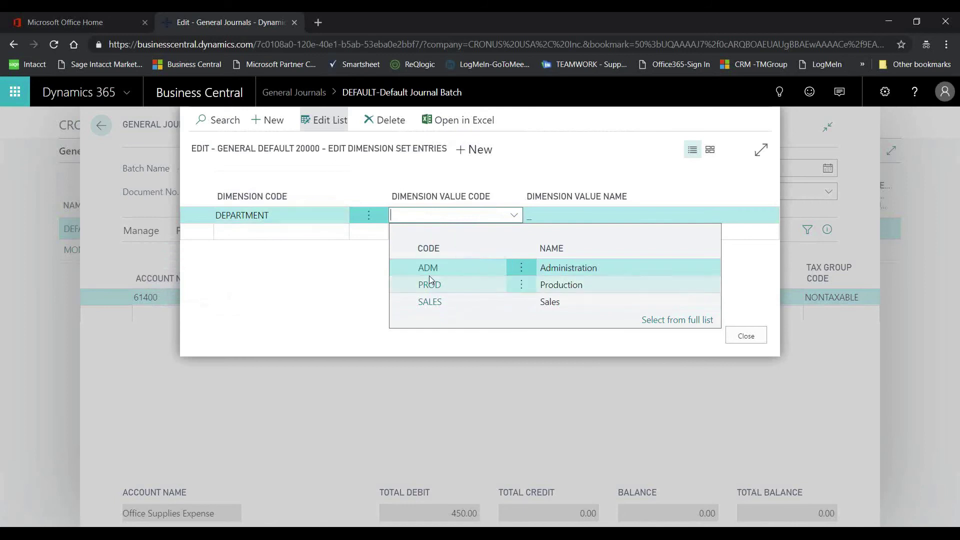
click(431, 302)
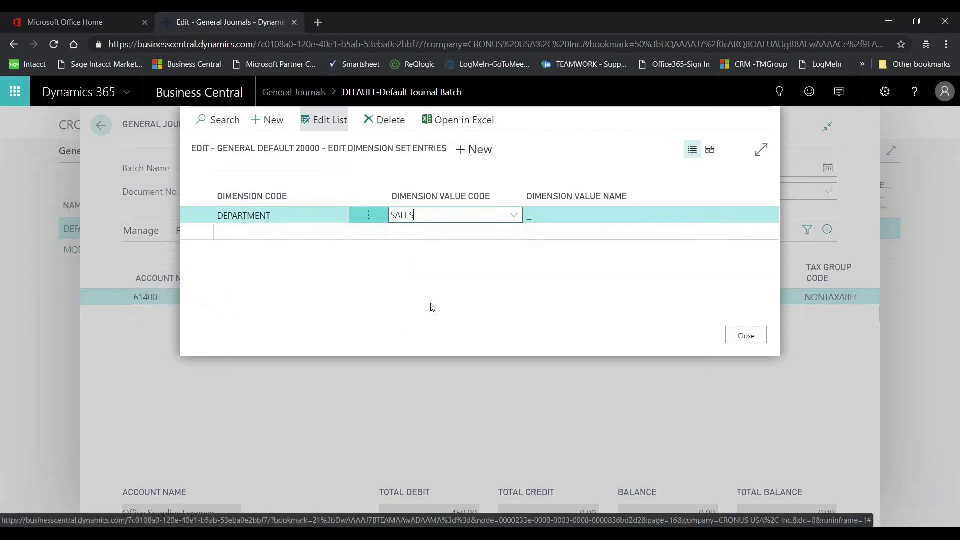
key(Tab)
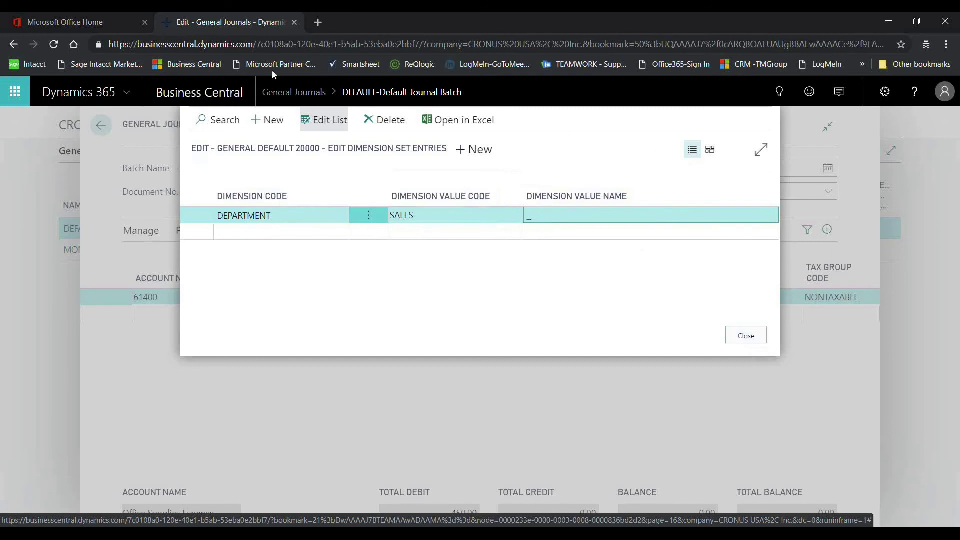
click(745, 336)
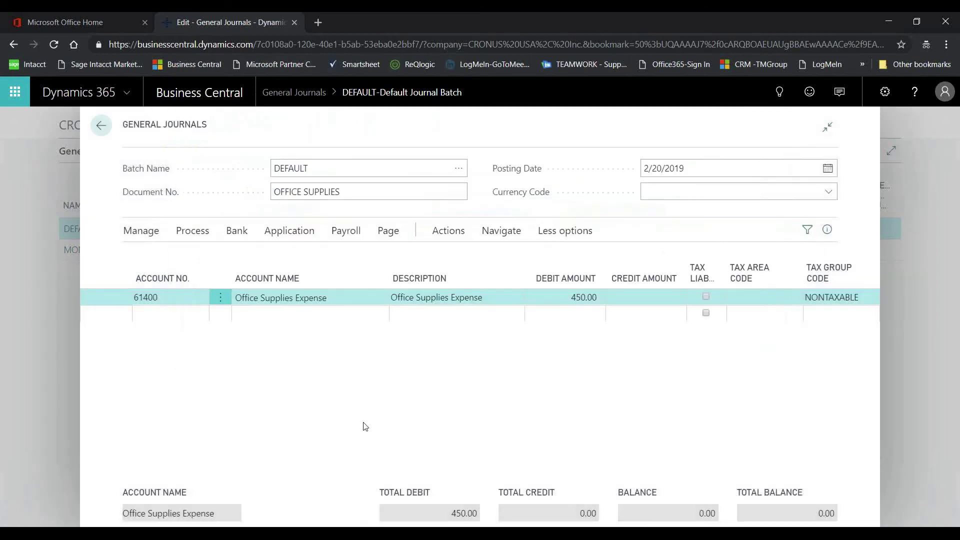
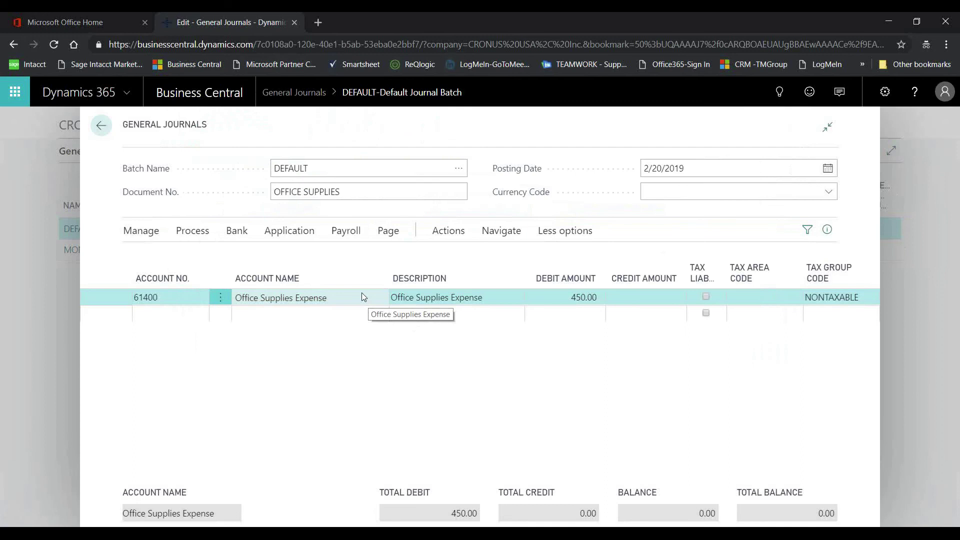
Add a second journal line for the Petty Cash account, looked up by "petty", with a credit amount of 450.
click(157, 314)
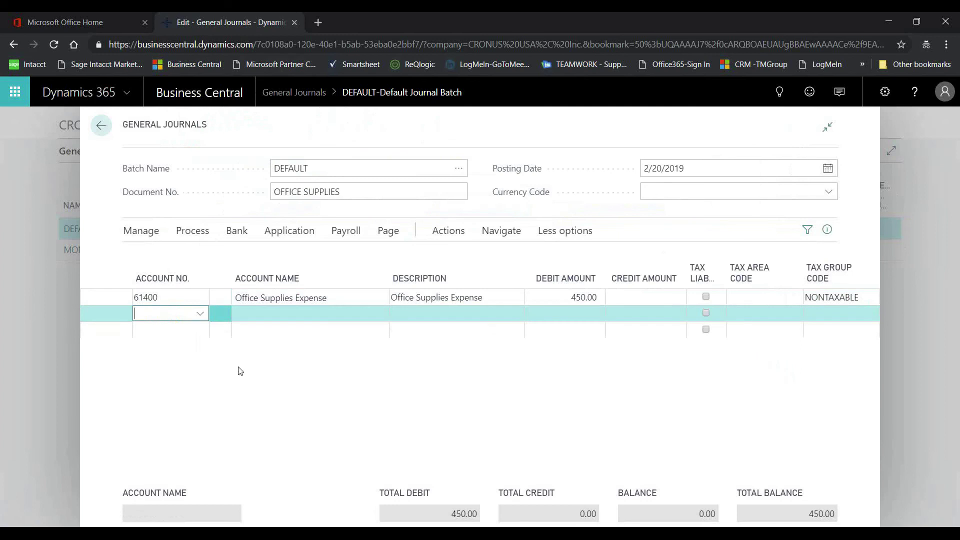
text(petty)
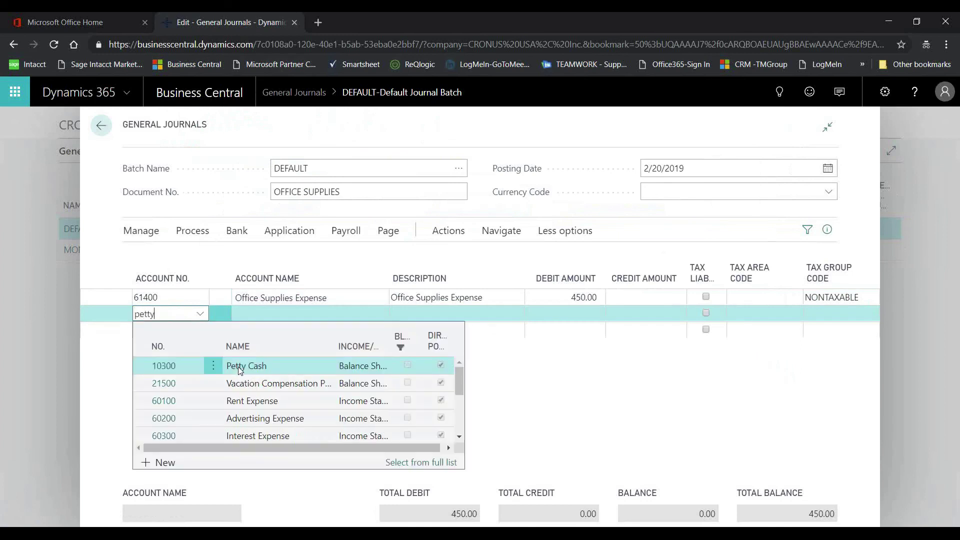
click(160, 365)
key(Tab)
key(Tab)
key(Tab)
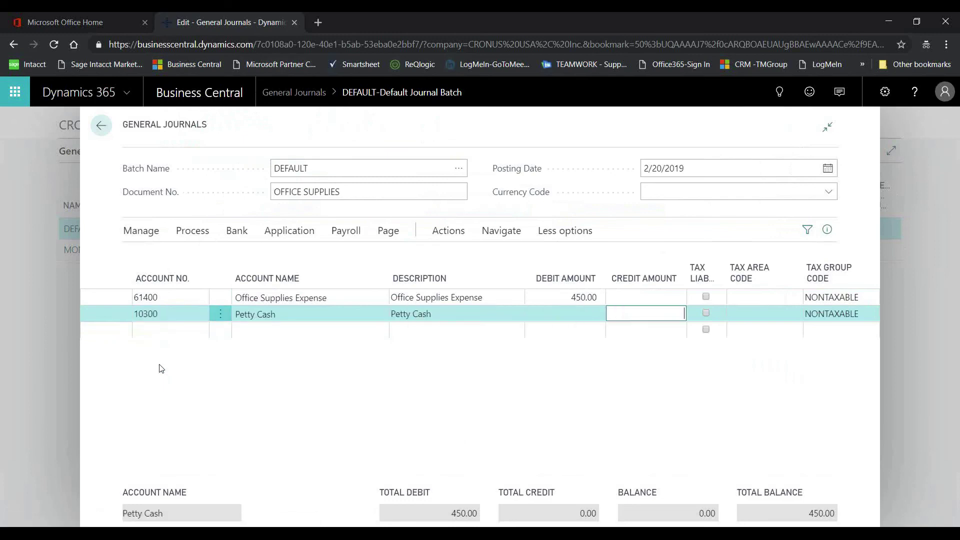
text(450)
key(Tab)
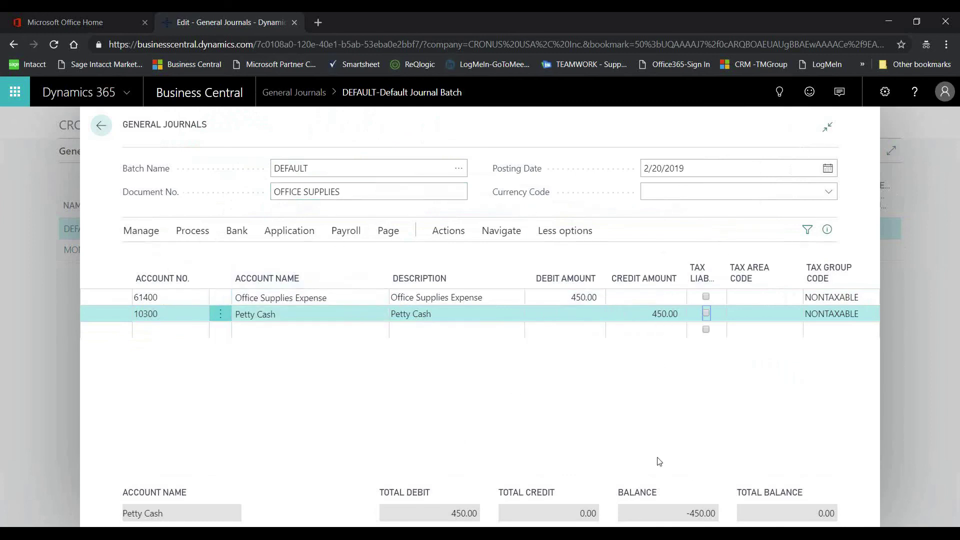
Post the office supplies journal lines and close the DEFAULT journal batch.
click(255, 328)
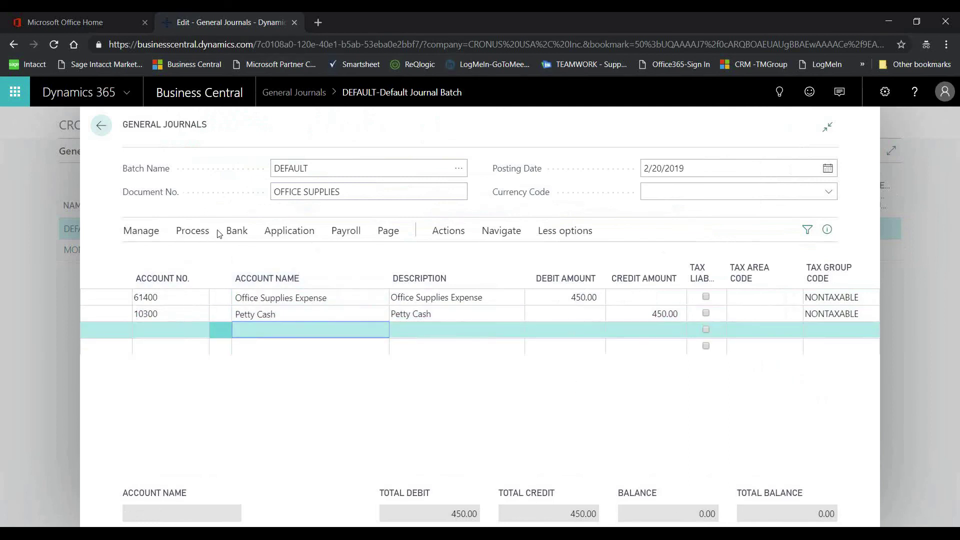
click(186, 232)
click(145, 257)
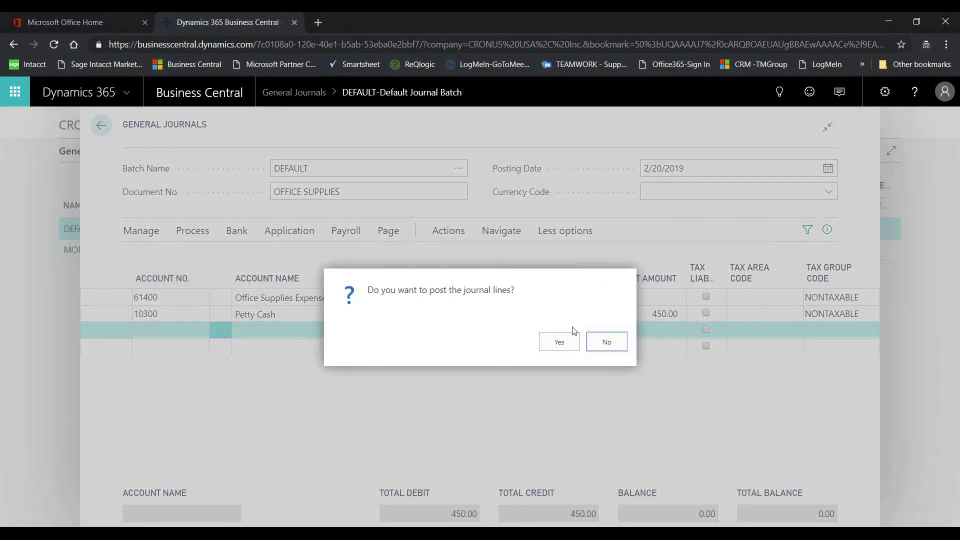
click(557, 344)
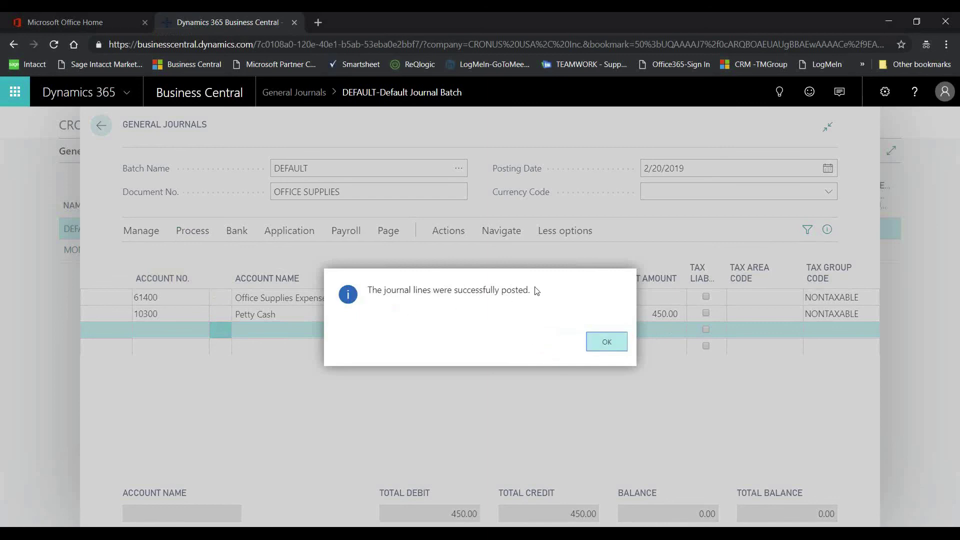
click(609, 343)
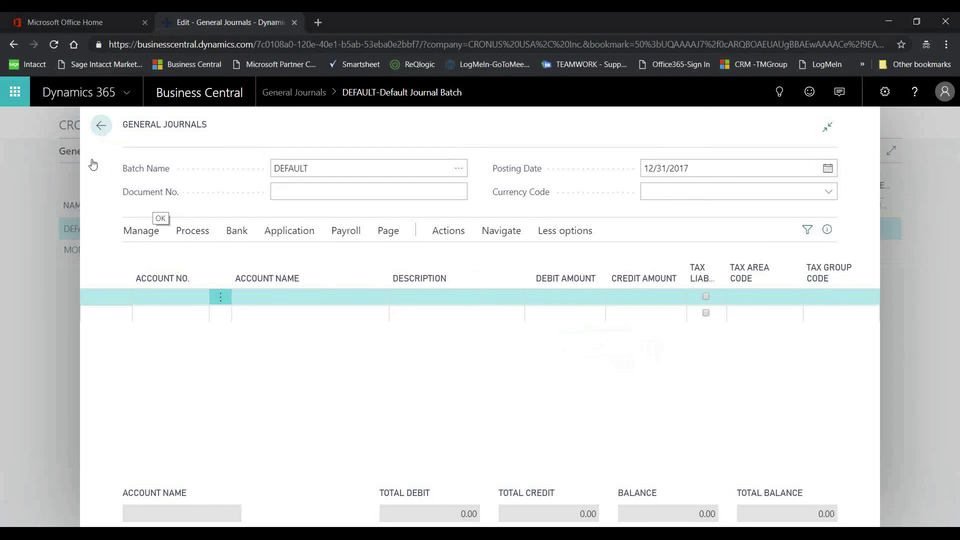
click(92, 126)
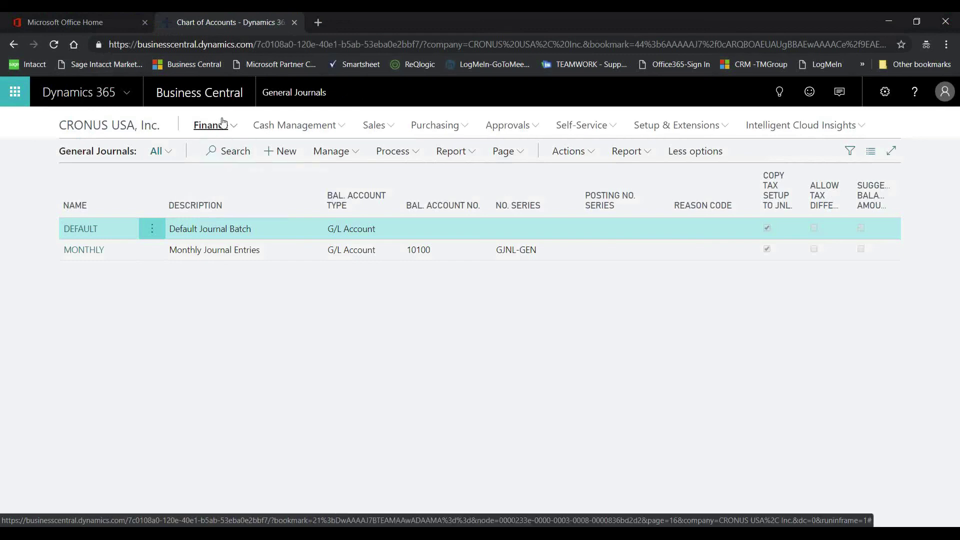
Search the chart of accounts for "office" and inspect the ledger entries behind the Office Supplies Expense account's net change.
click(222, 123)
click(92, 168)
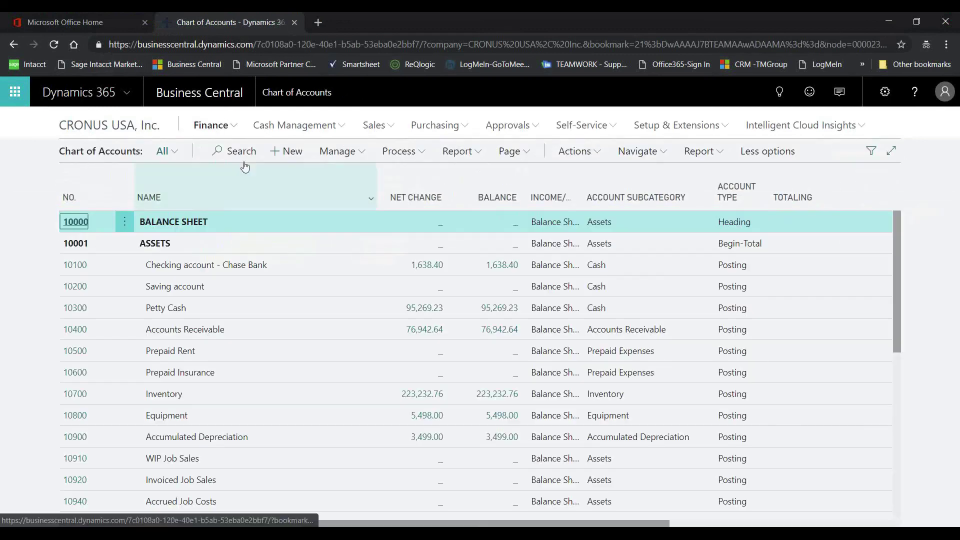
click(241, 152)
text(office)
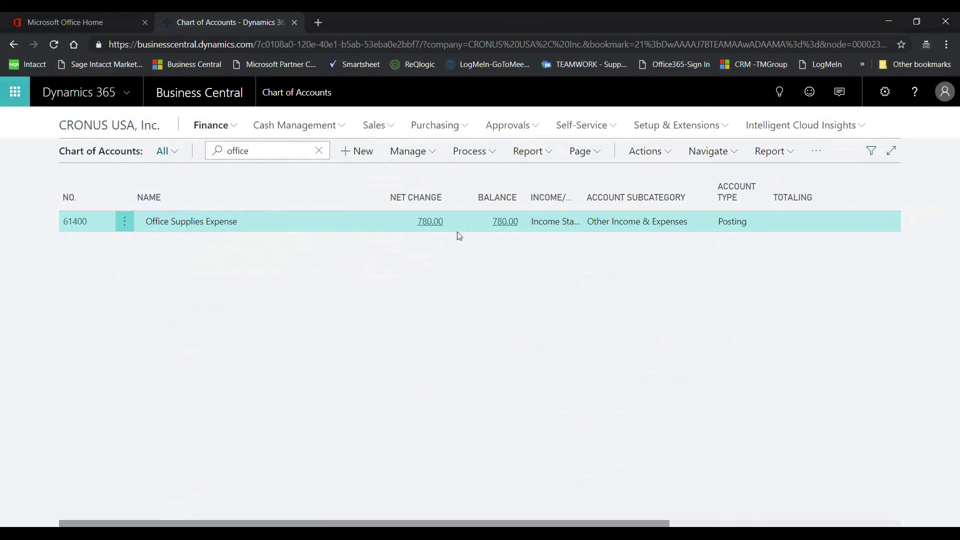
click(428, 223)
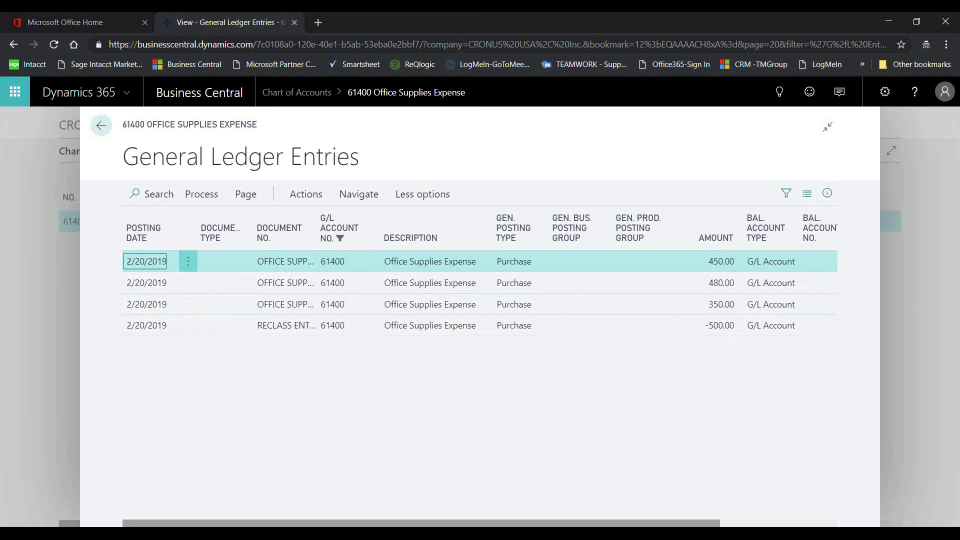
click(101, 129)
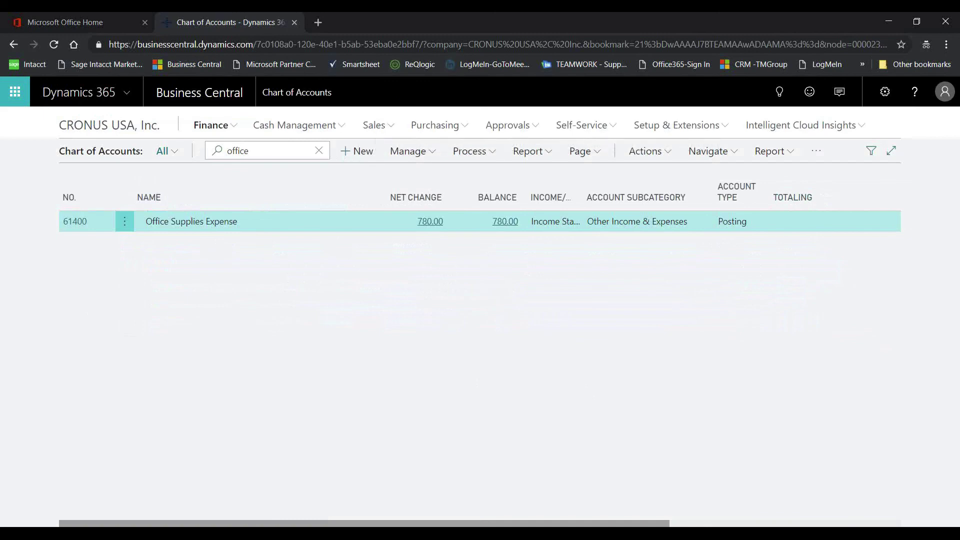
Open the customer list and display it in List layout.
click(374, 129)
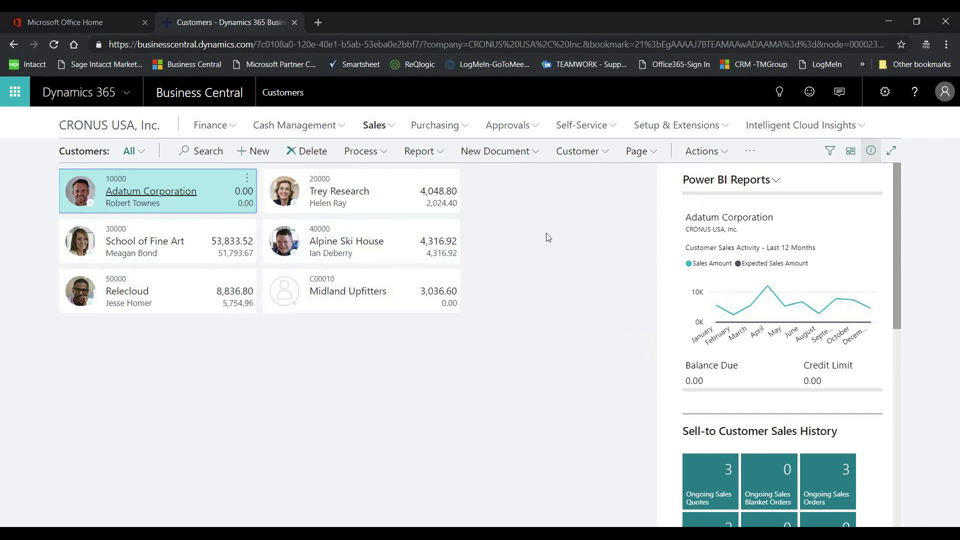
click(850, 151)
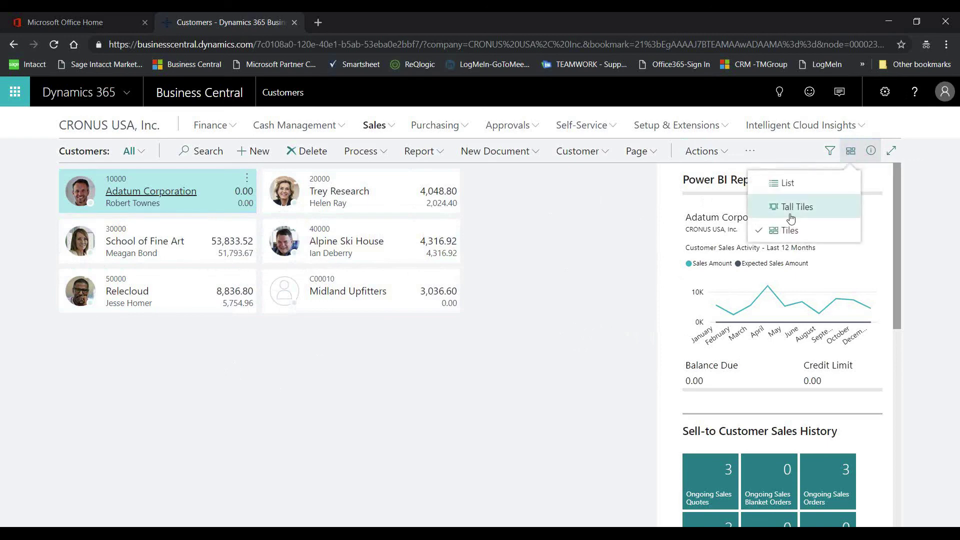
click(784, 184)
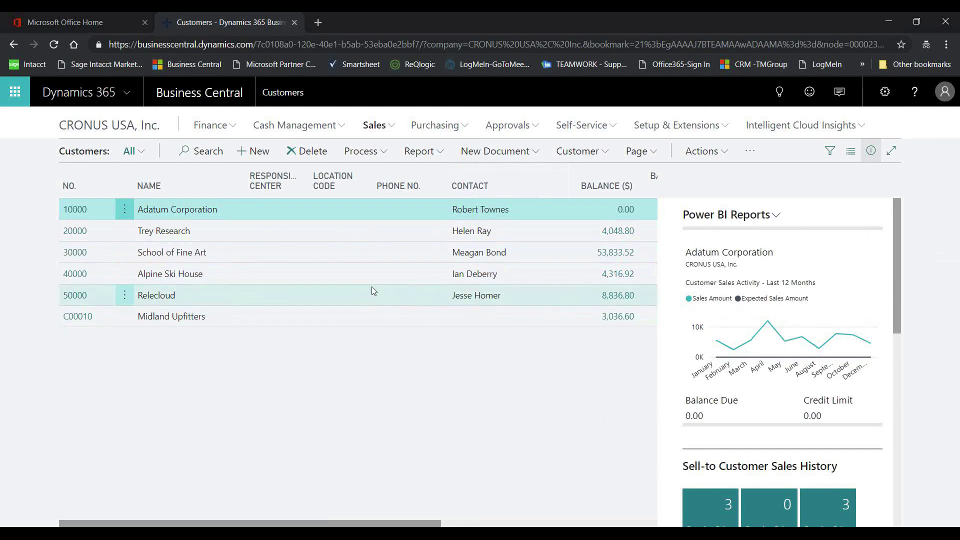
Review the Power BI sales activity and sales history for School of Fine Art, Trey Research and Alpine Ski House.
click(362, 256)
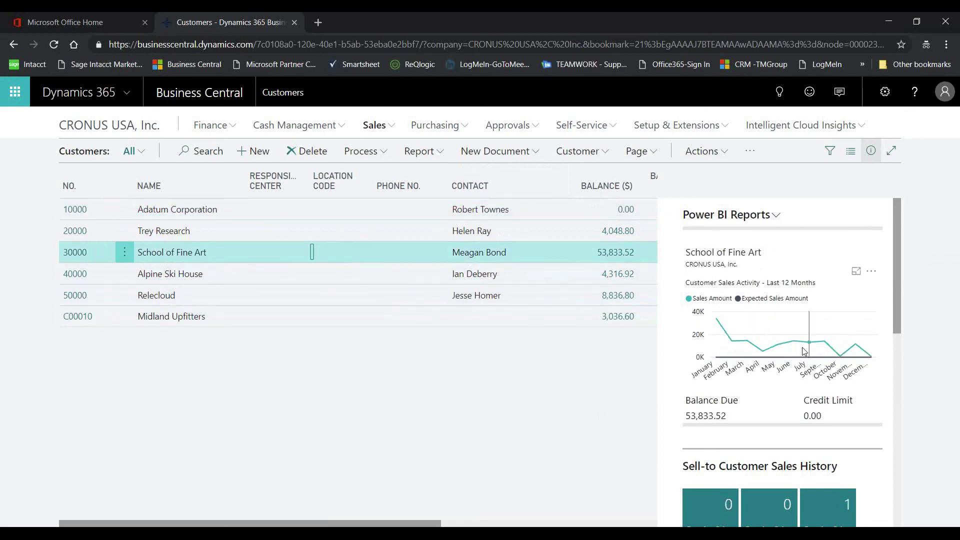
scroll(802, 346, down, 5)
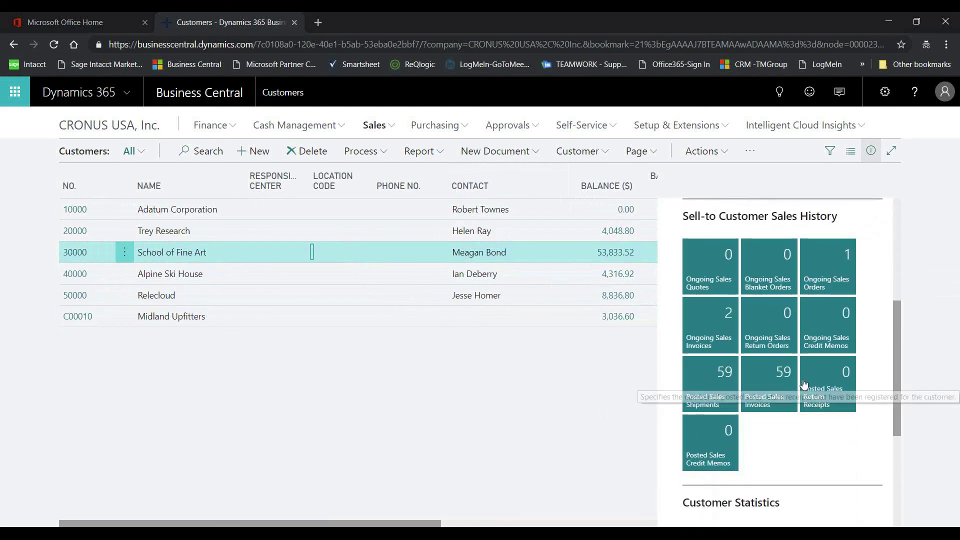
scroll(804, 384, up, 5)
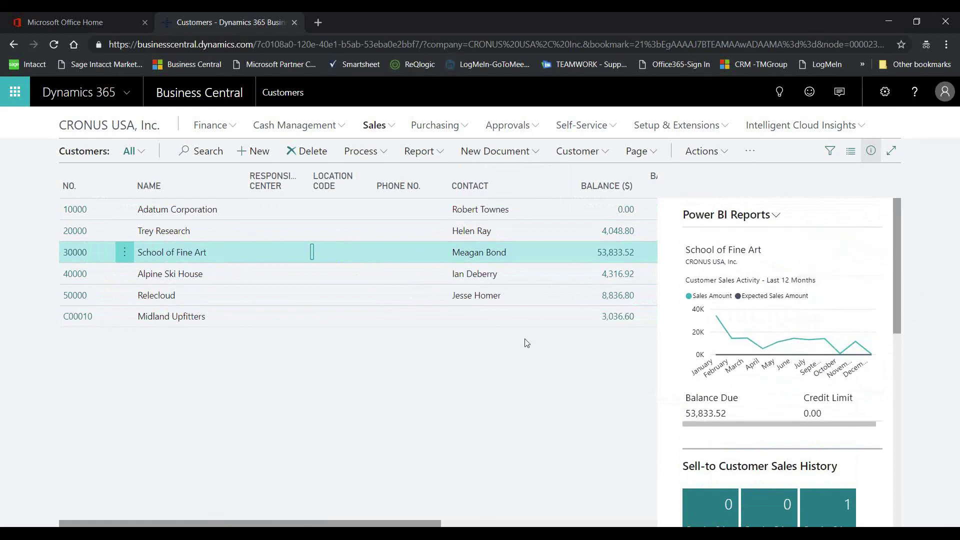
click(416, 233)
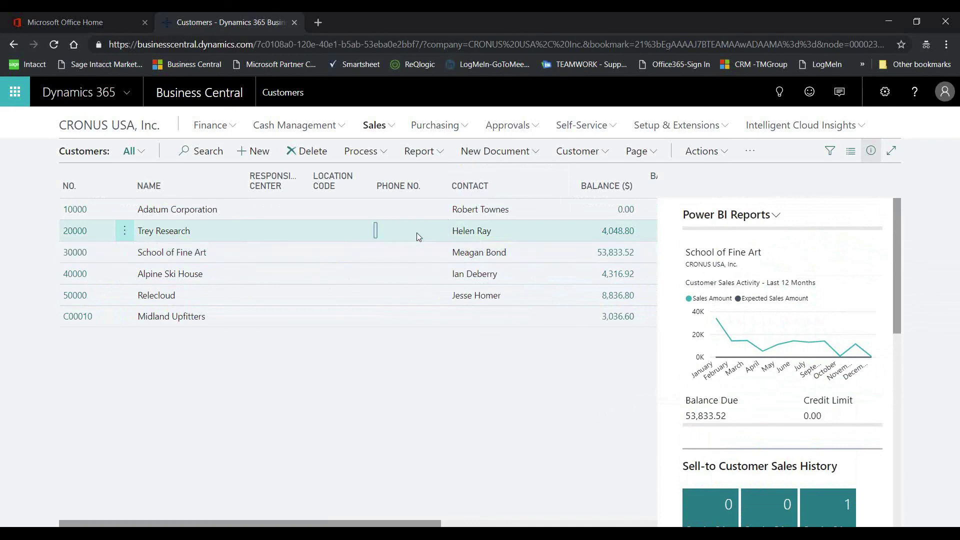
click(409, 274)
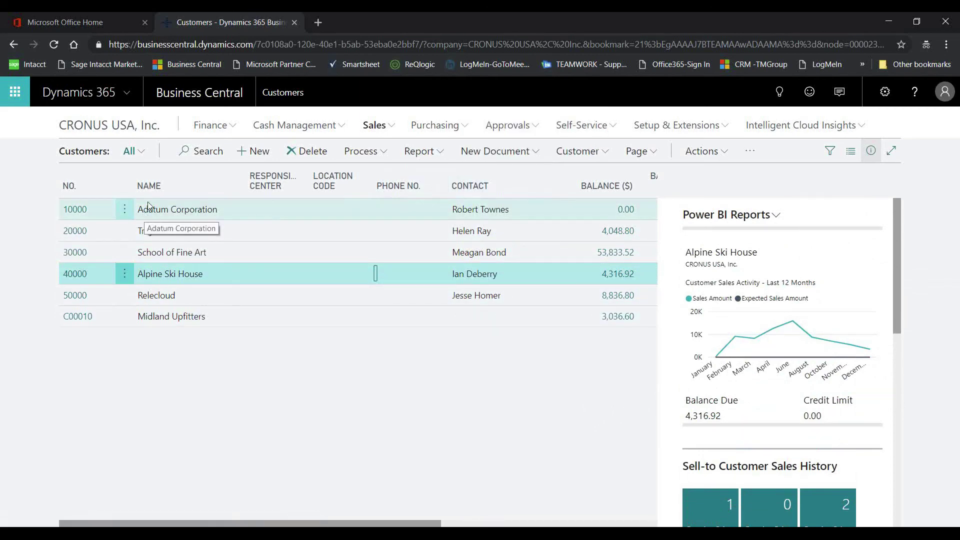
Examine the sorting and filter options for customer names and the Excel options for the customer list.
click(240, 187)
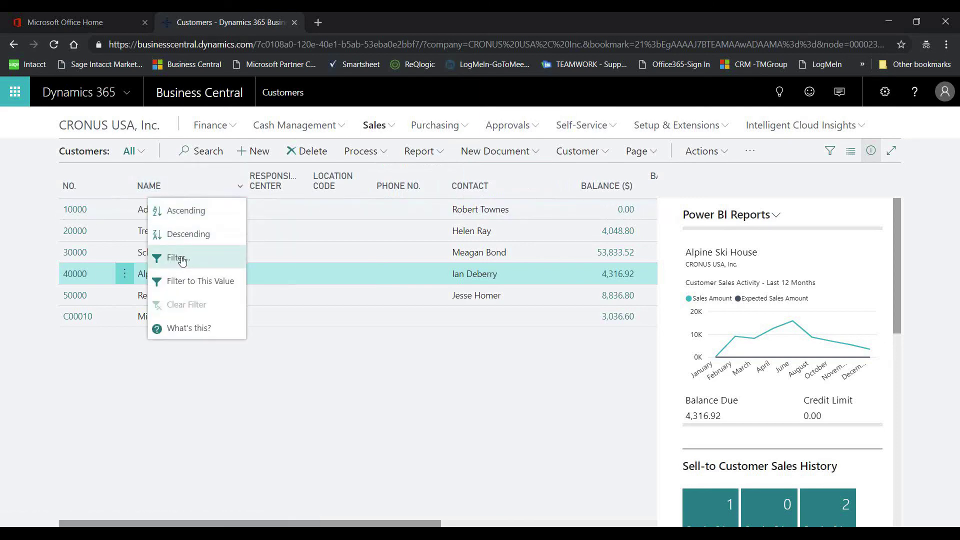
click(395, 424)
click(637, 152)
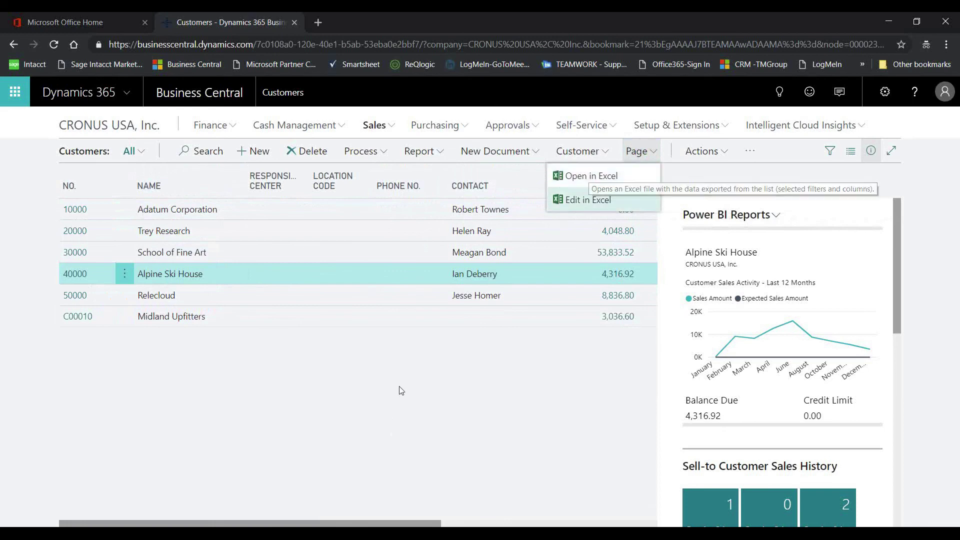
click(363, 449)
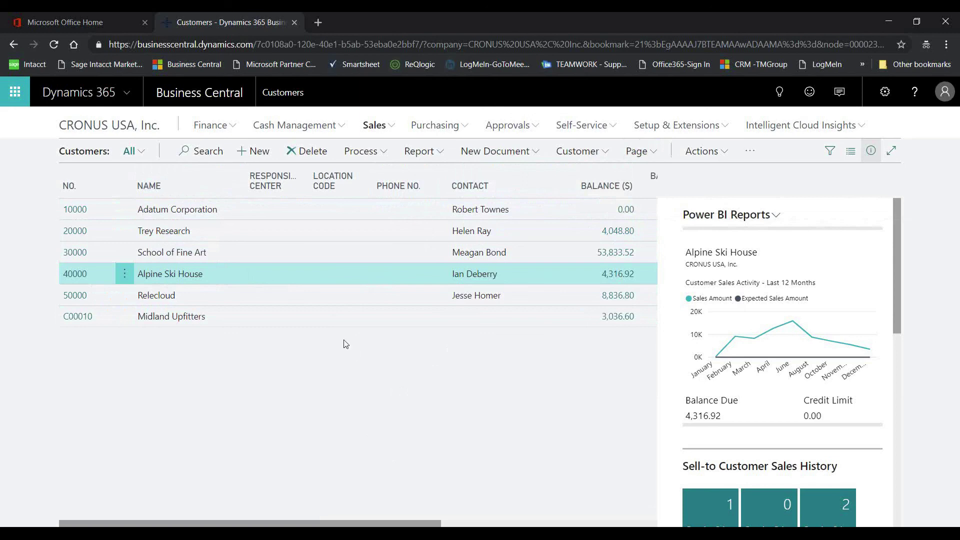
Switch the customer list to the Tall Tiles layout and look over the customer tiles.
click(849, 156)
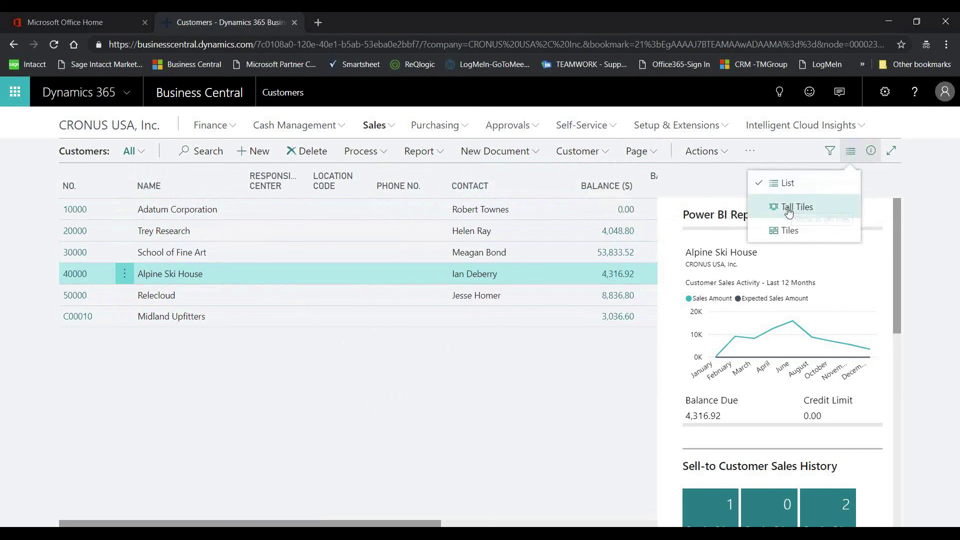
click(789, 210)
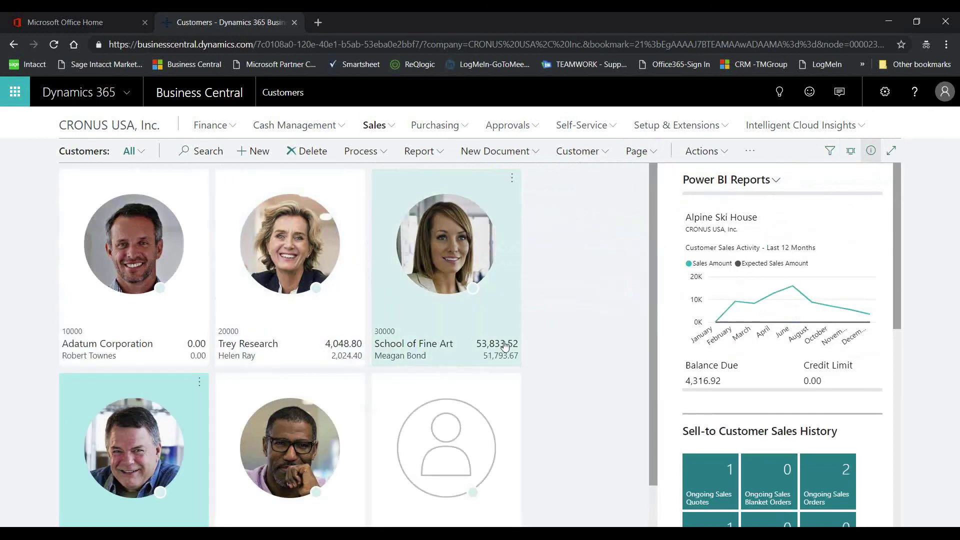
scroll(460, 384, down, 1)
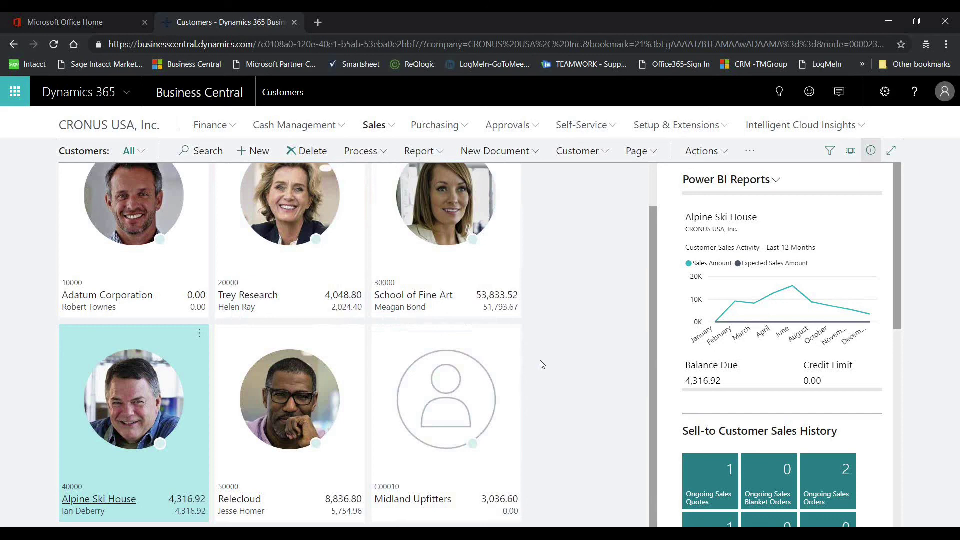
scroll(540, 363, up, 1)
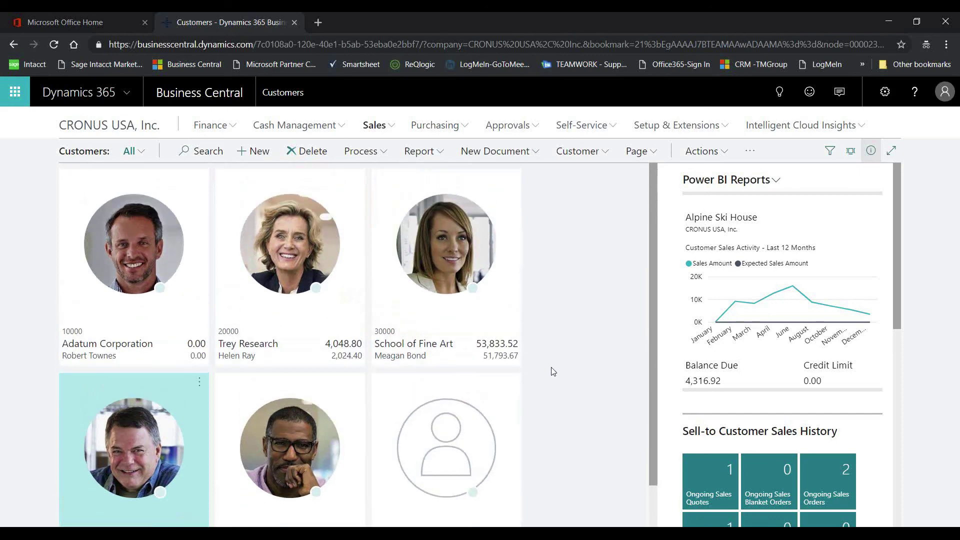
Open the AMSTERDAM Lamp's item card from the sales Items list and dismiss its image-based attribute suggestion.
click(374, 125)
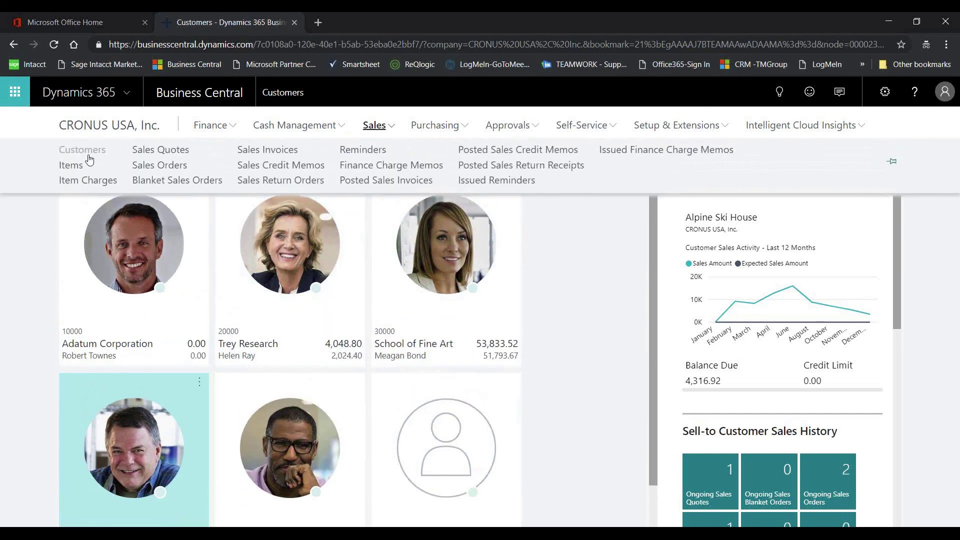
click(74, 169)
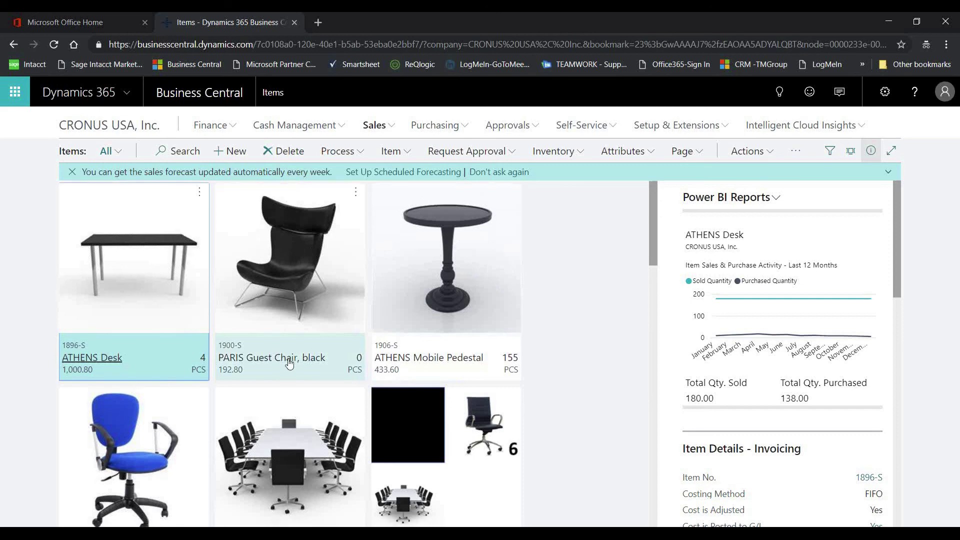
scroll(290, 371, down, 5)
scroll(294, 391, down, 2)
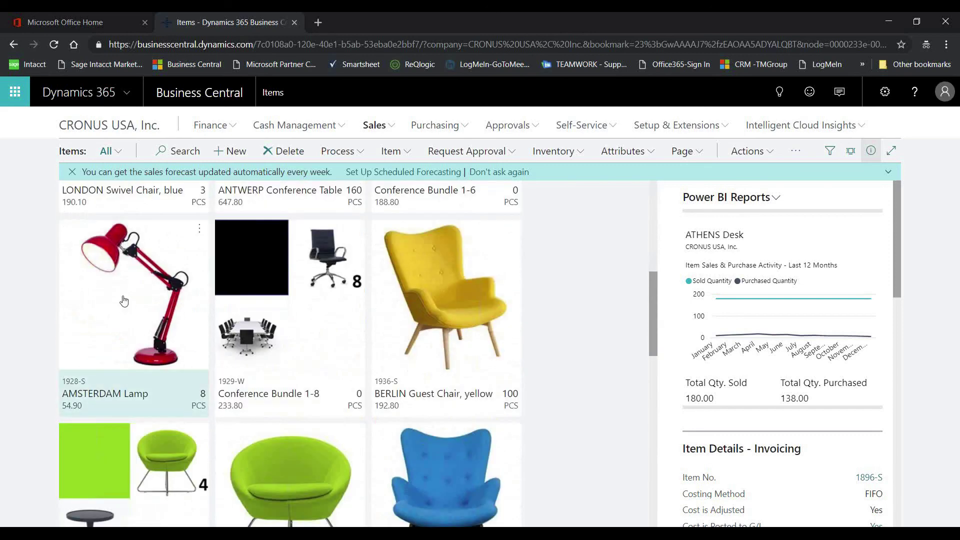
click(124, 300)
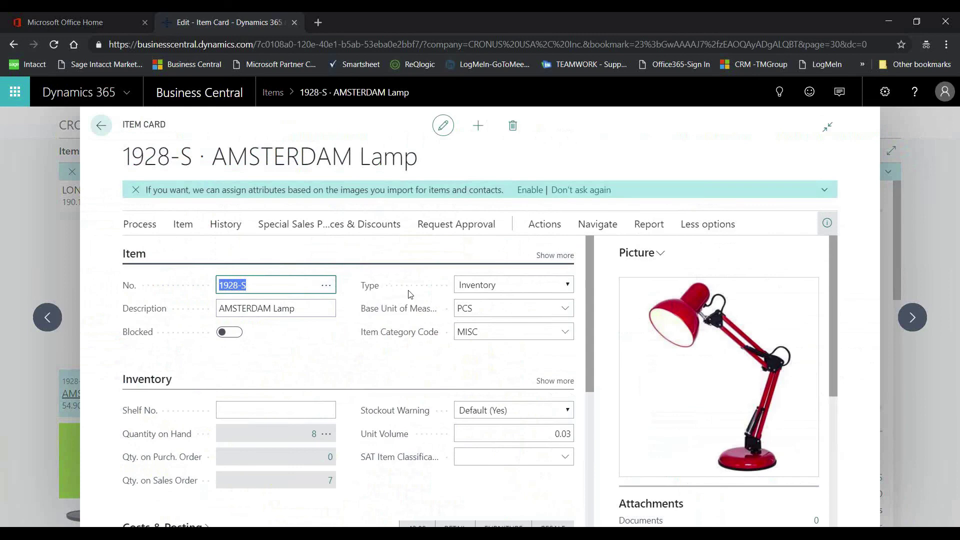
click(133, 190)
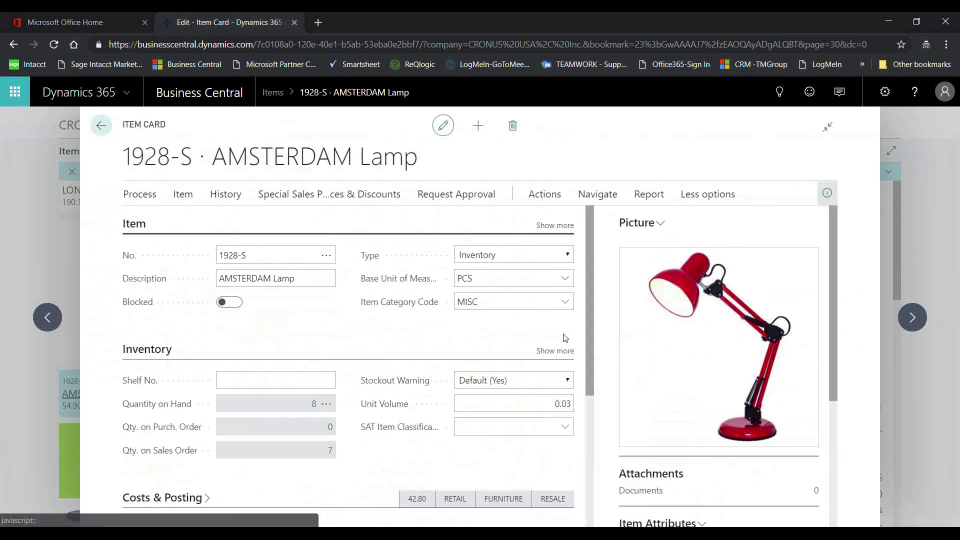
Review the AMSTERDAM Lamp's attachments and item attributes, and return to the Items list.
scroll(690, 370, down, 2)
scroll(690, 370, down, 2)
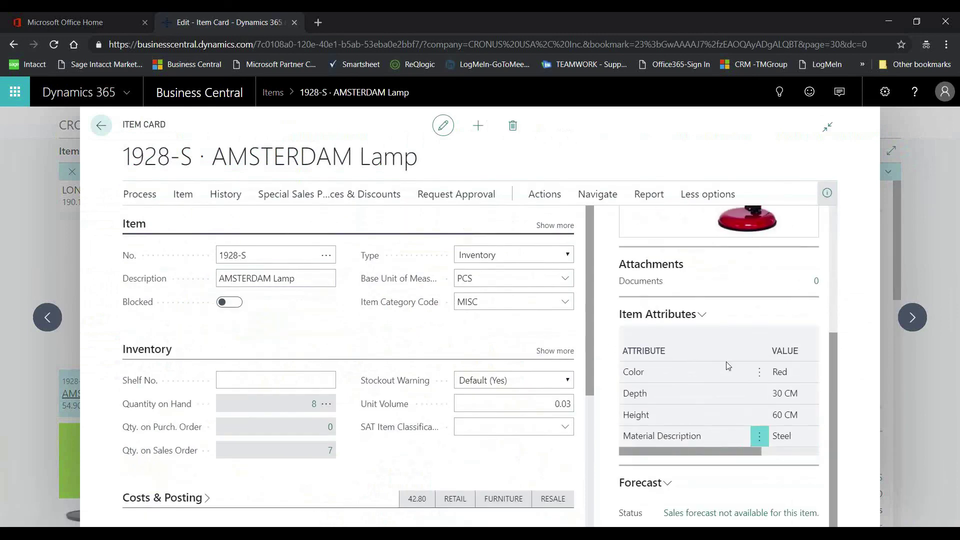
scroll(716, 405, up, 1)
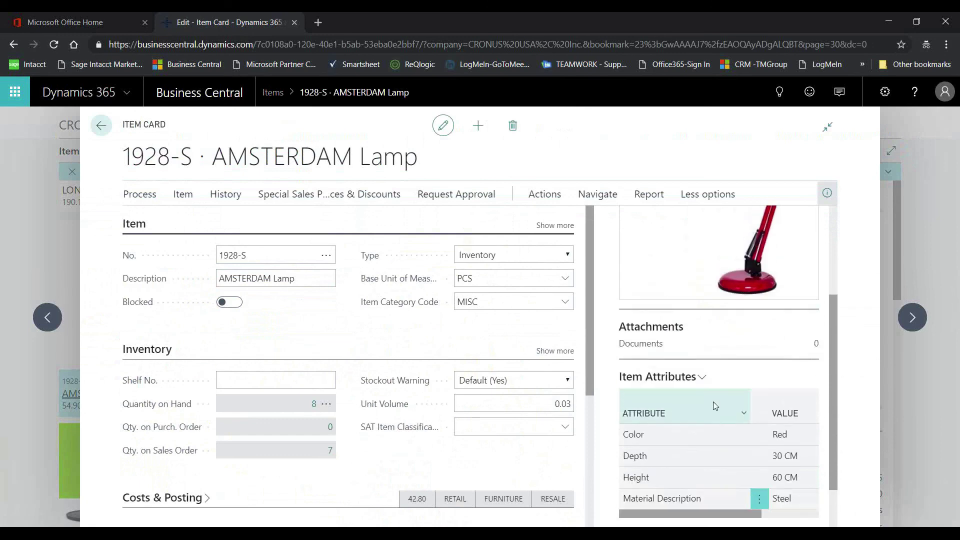
scroll(439, 332, down, 2)
scroll(436, 328, up, 2)
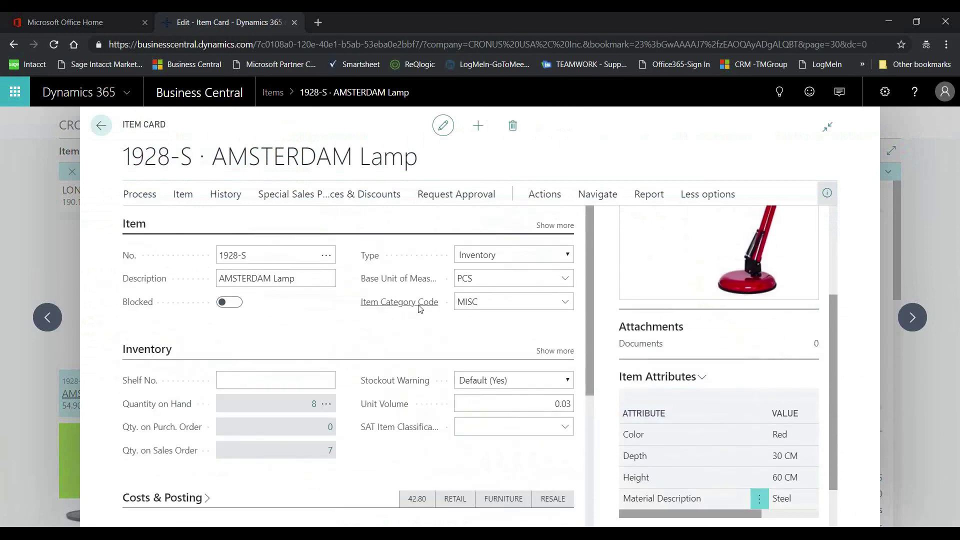
click(102, 127)
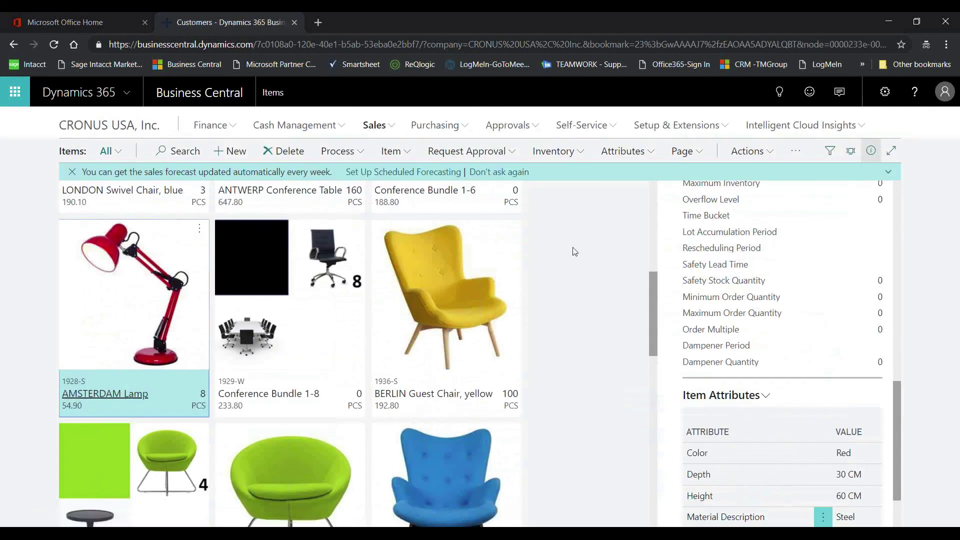
scroll(575, 273, up, 6)
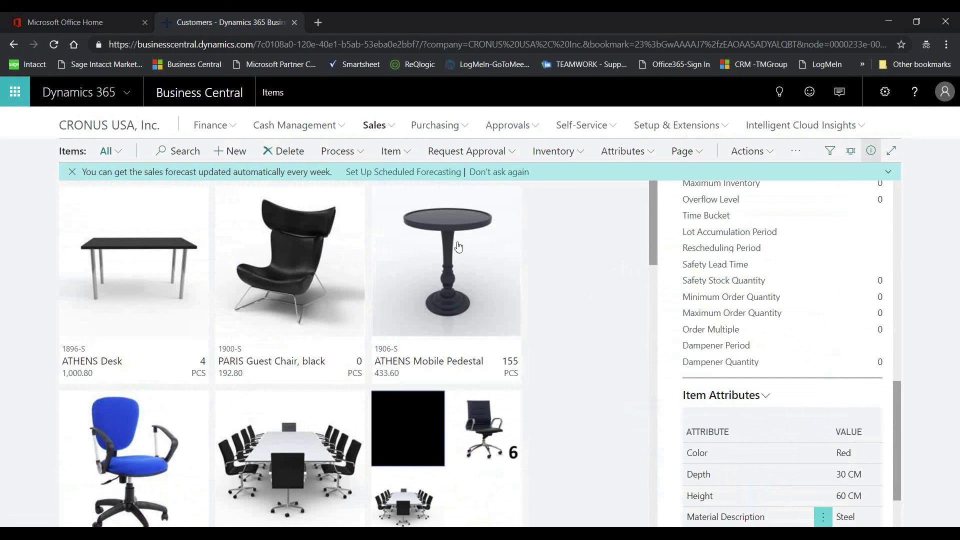
click(390, 279)
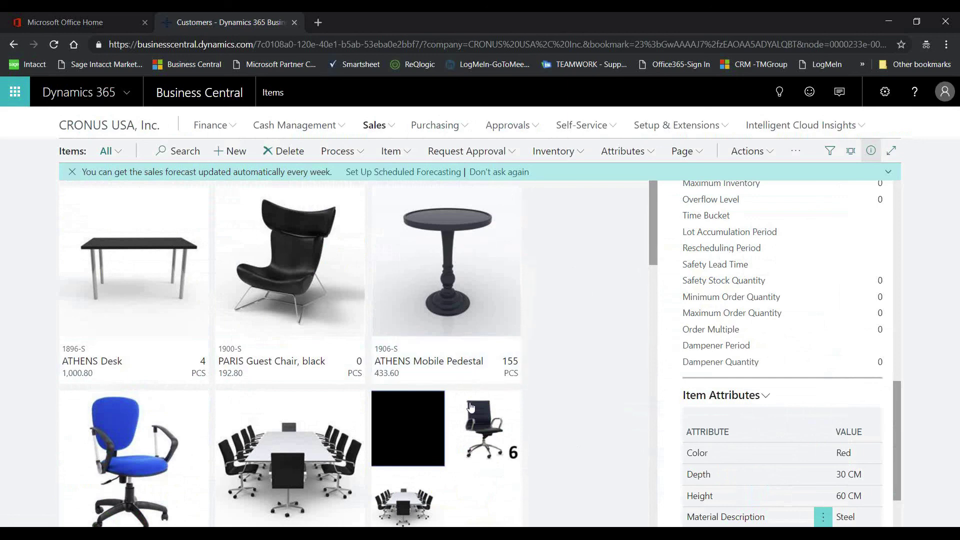